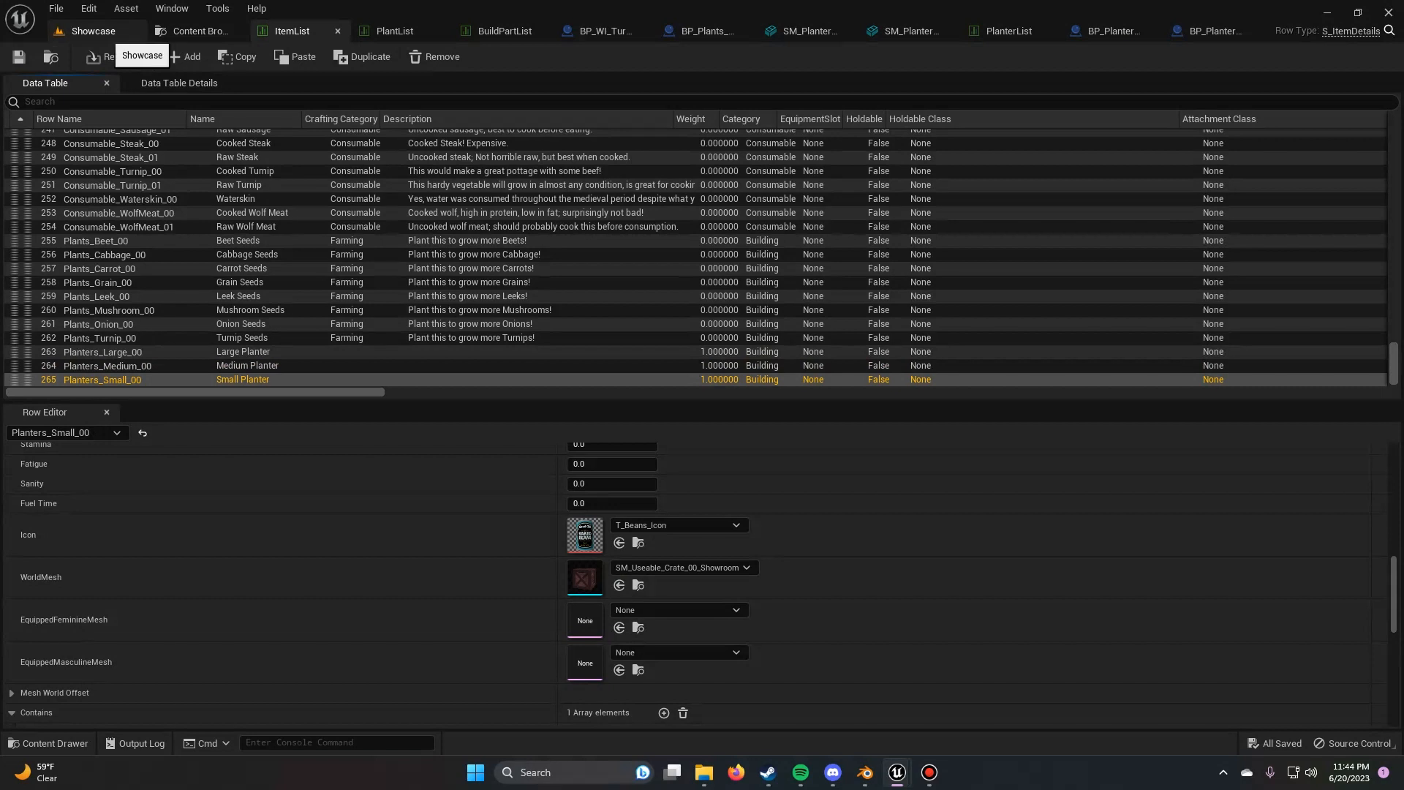
Step: Open the SM_Planters_Small_00 mesh from the SevenWildz BuildParts meshes folder
left_click(201, 31)
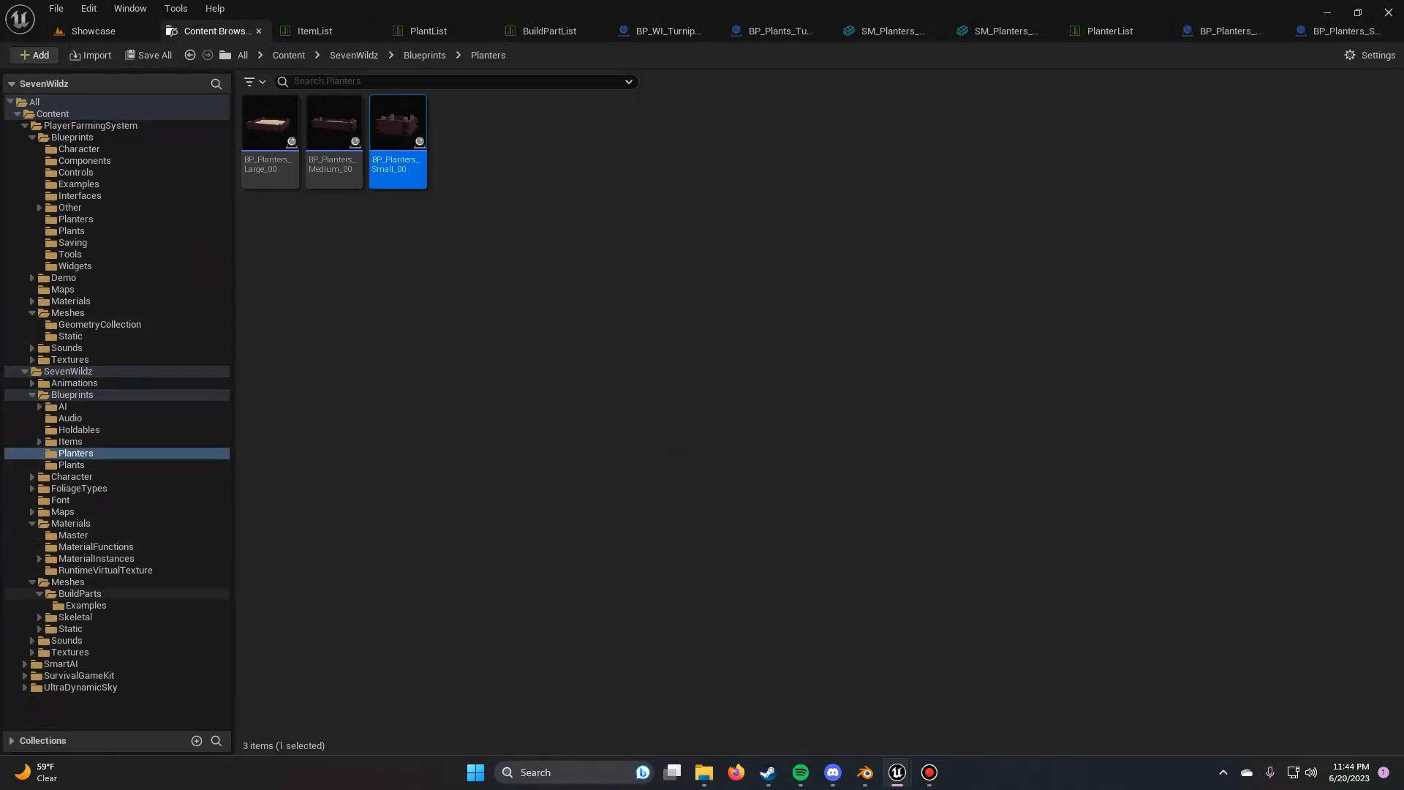
left_click(79, 593)
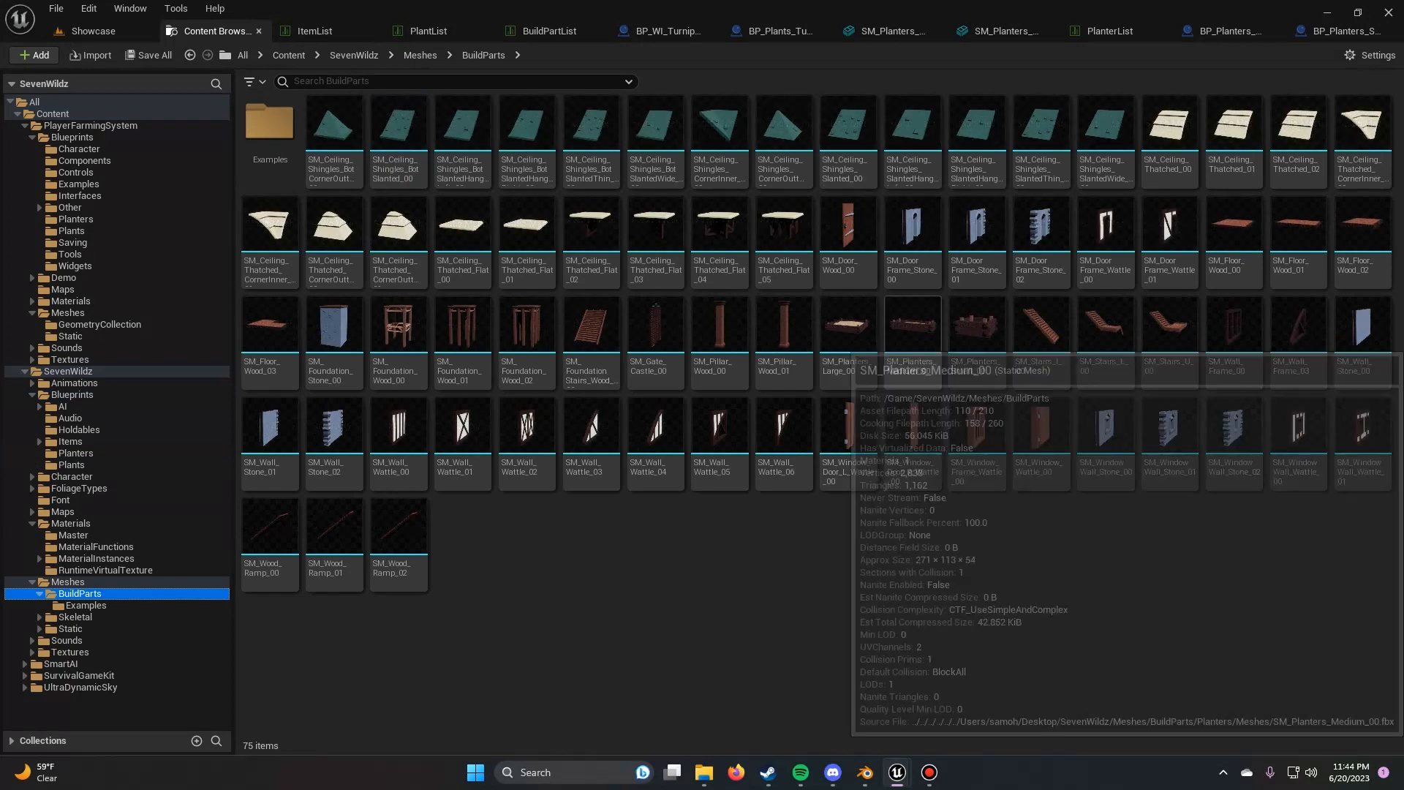
left_click(912, 340)
double_click(976, 326)
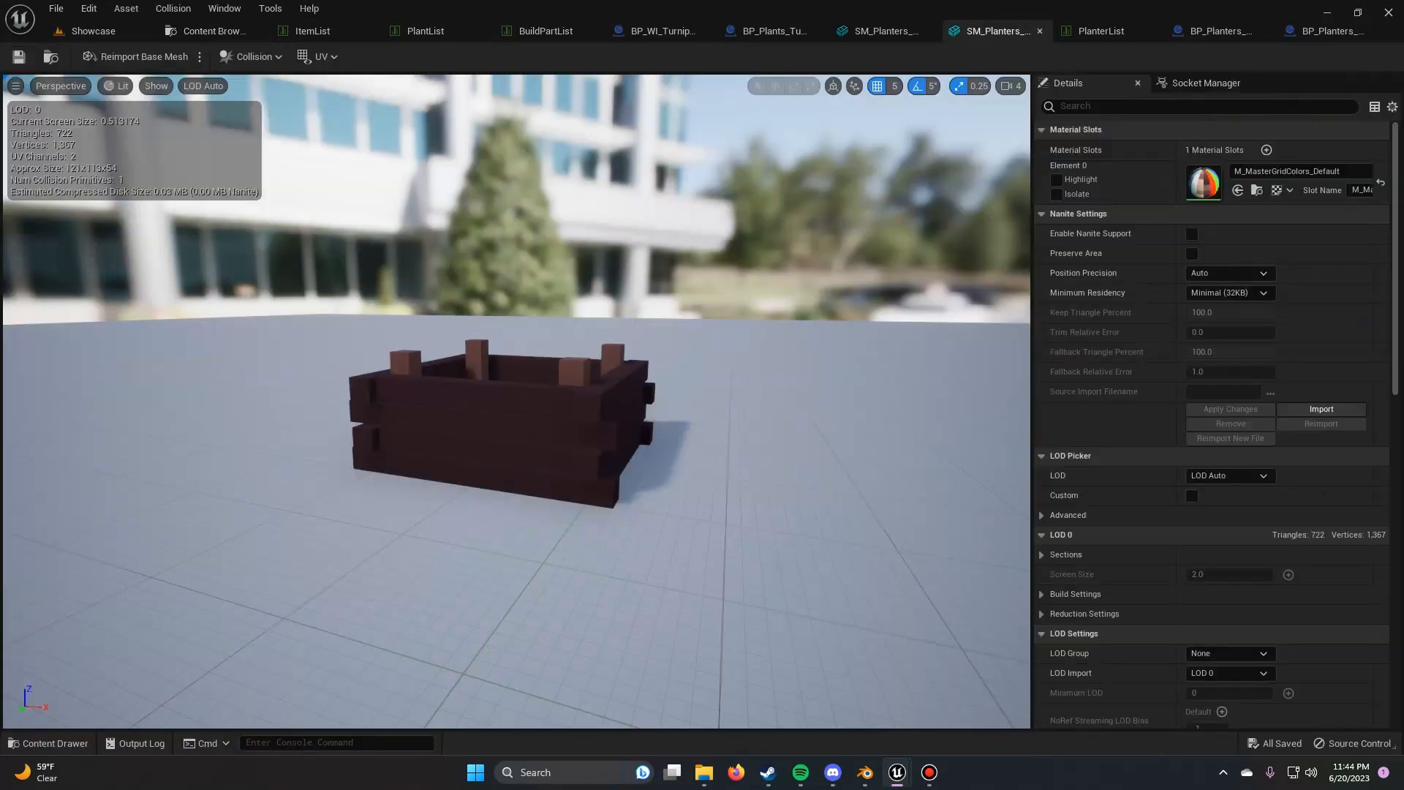
right_click_drag(516, 400, 516, 549)
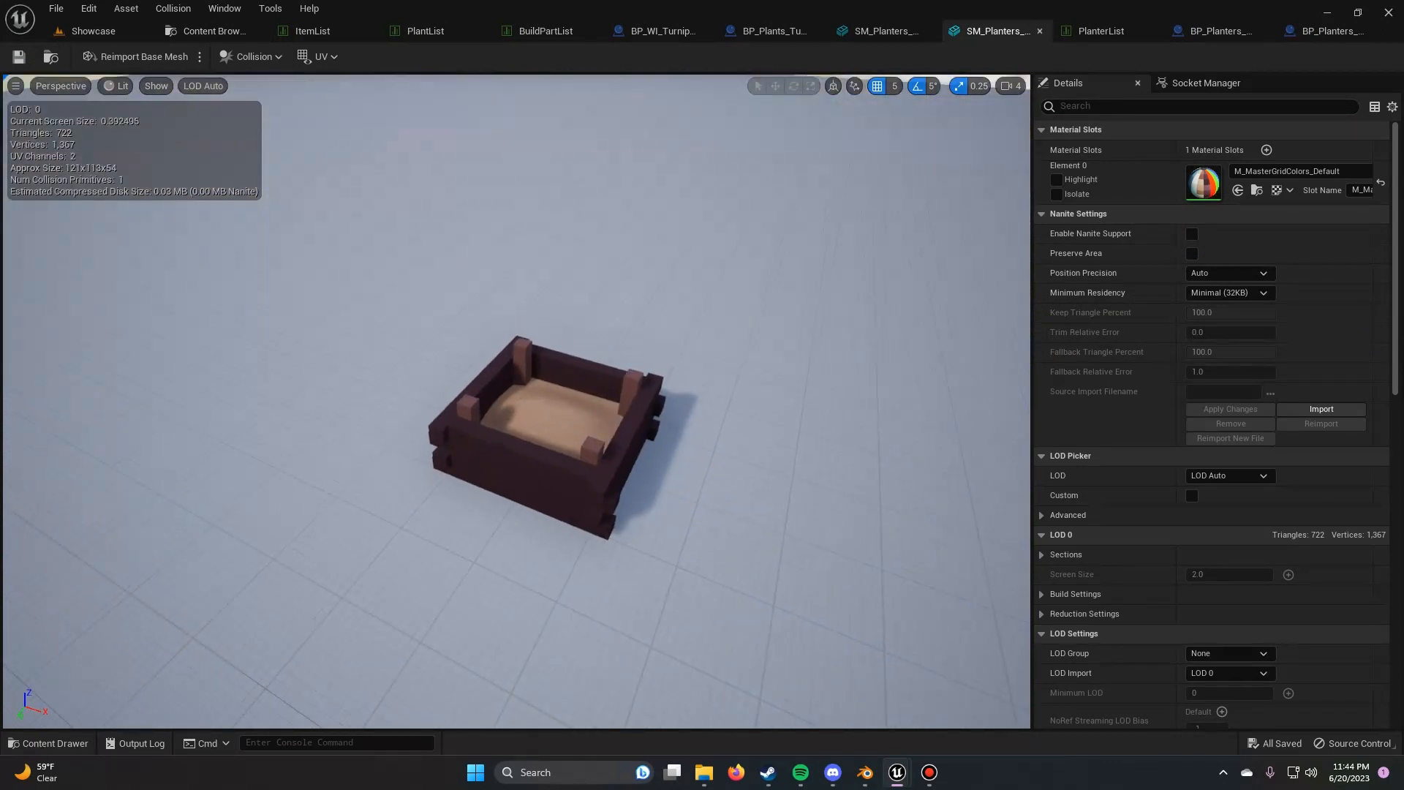
Step: Open the small planter mesh from the PlayerFarmingSystem static meshes folder and examine its sockets
left_click(212, 30)
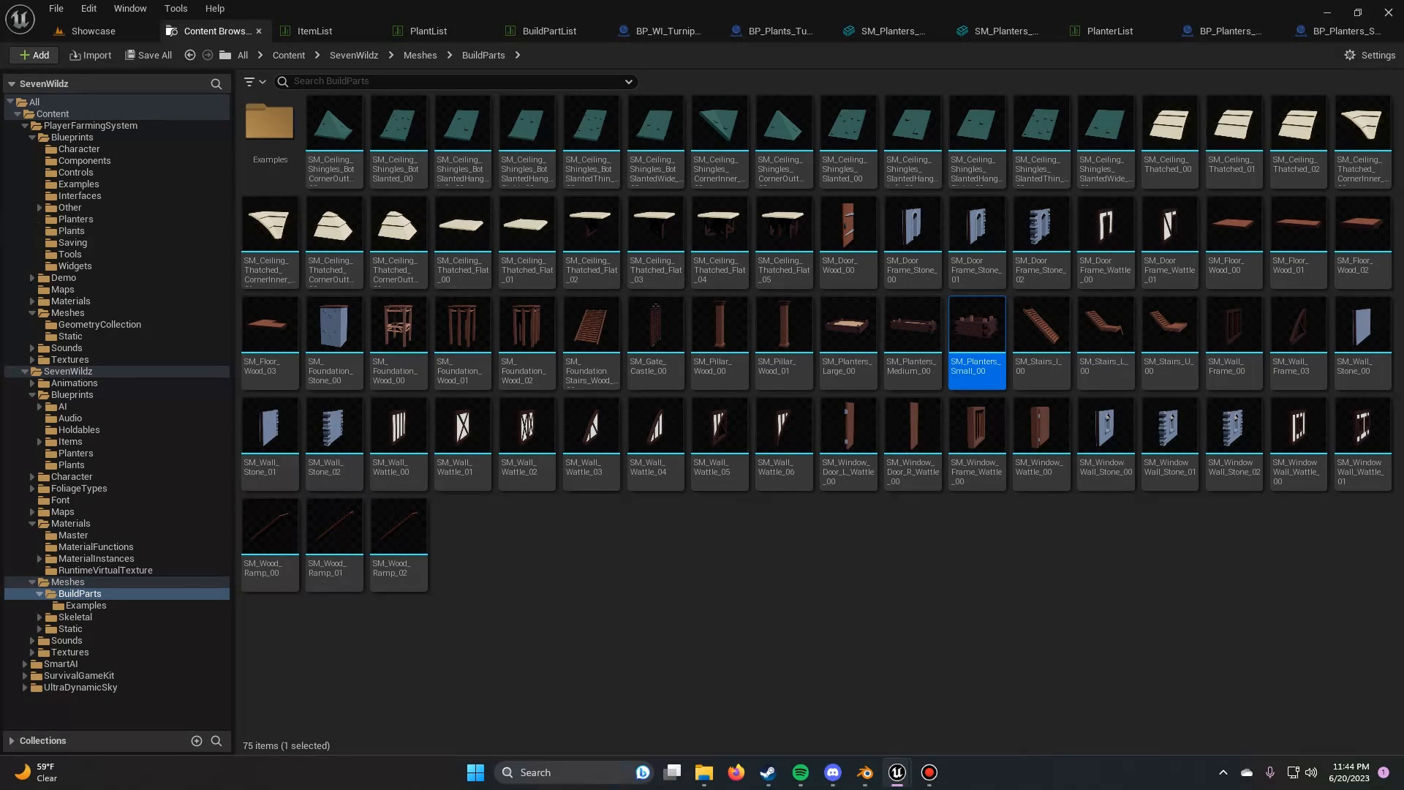
left_click(70, 335)
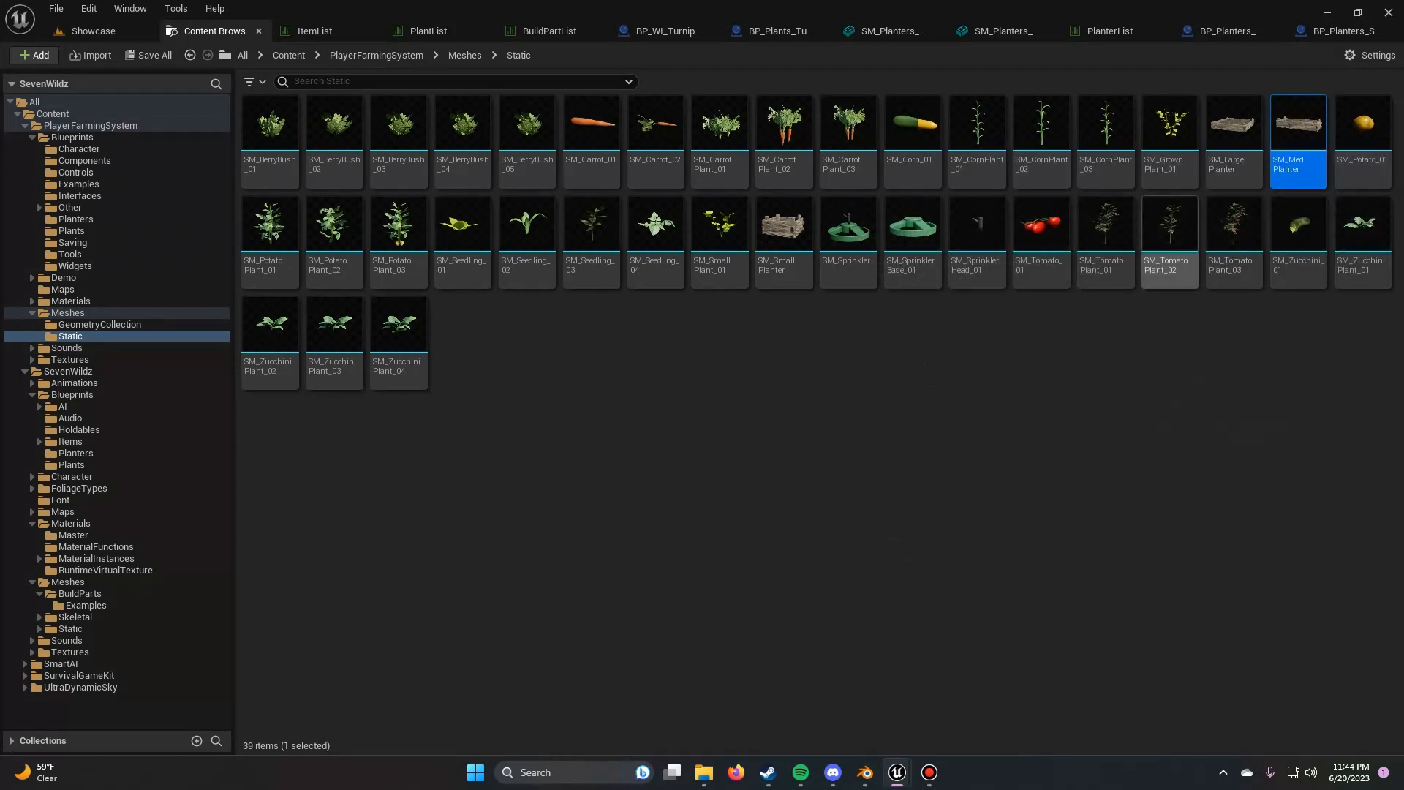
left_click(769, 242)
double_click(770, 241)
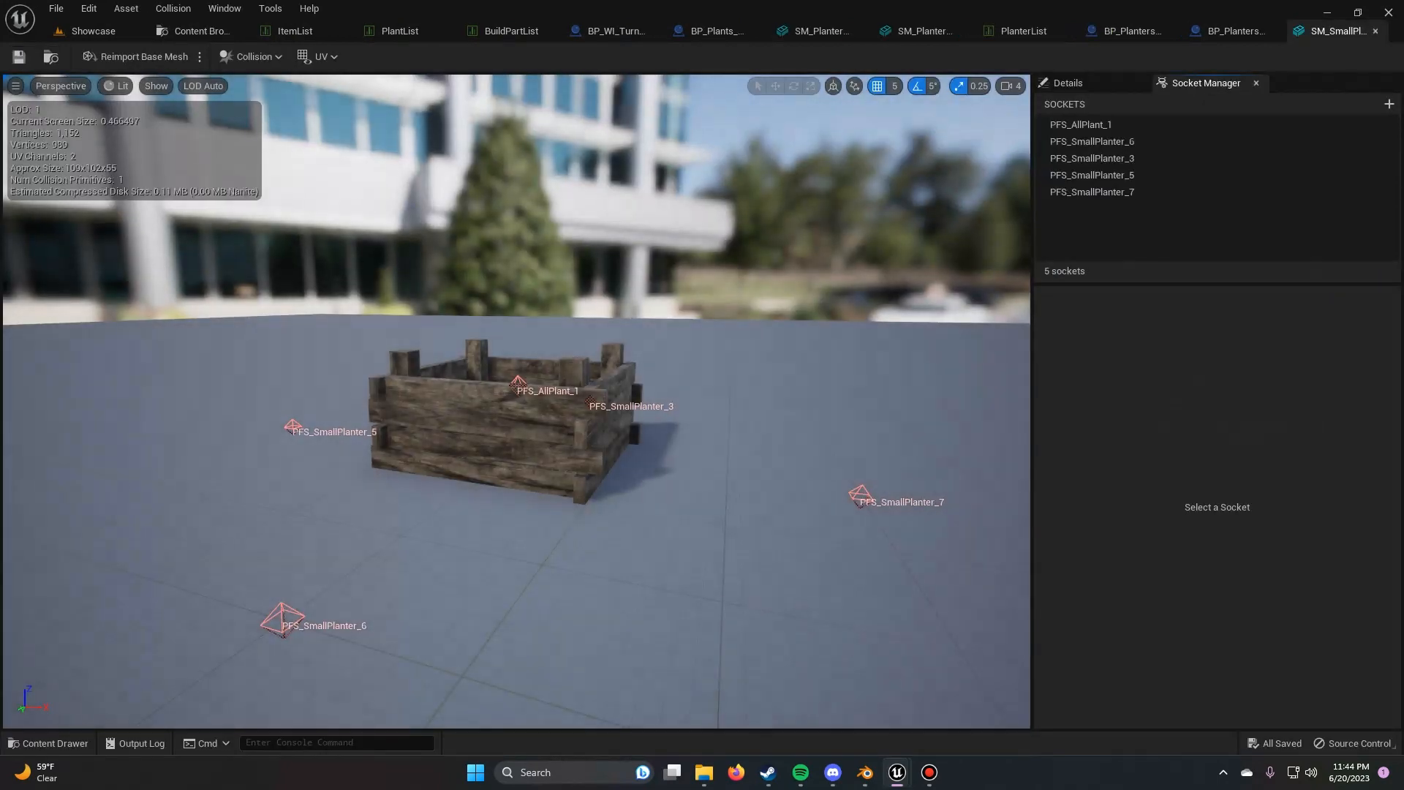
right_click_drag(516, 401, 382, 554)
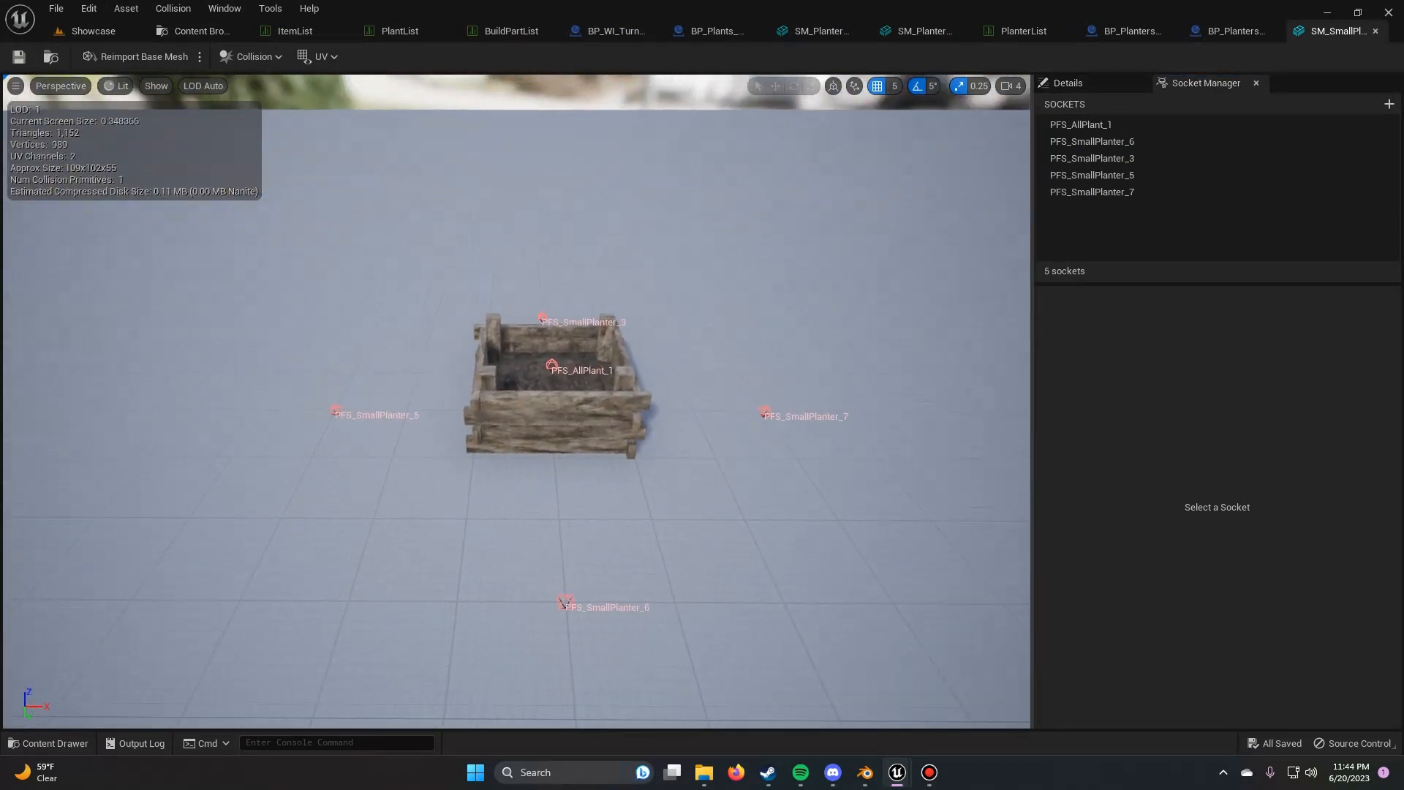
left_click(1068, 82)
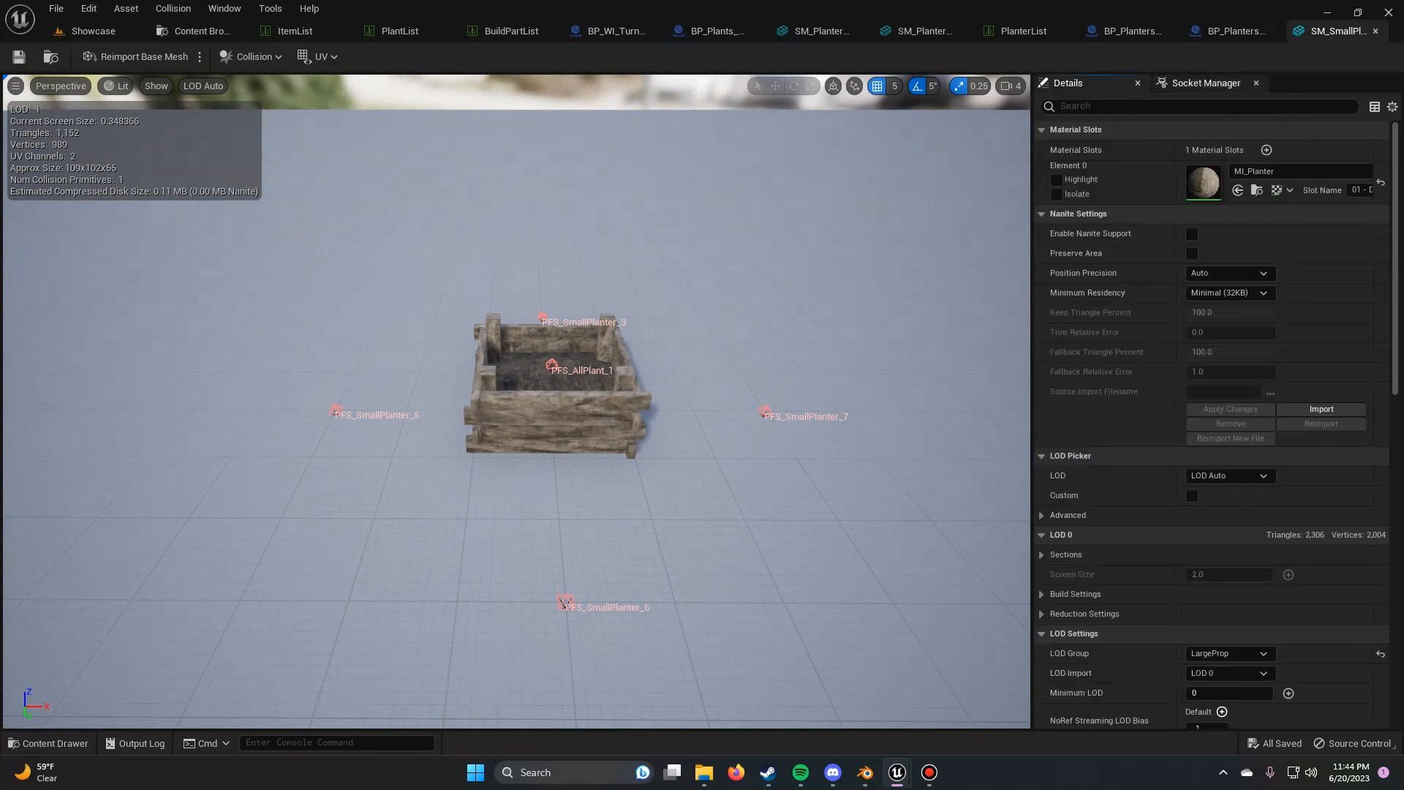
left_click(1205, 82)
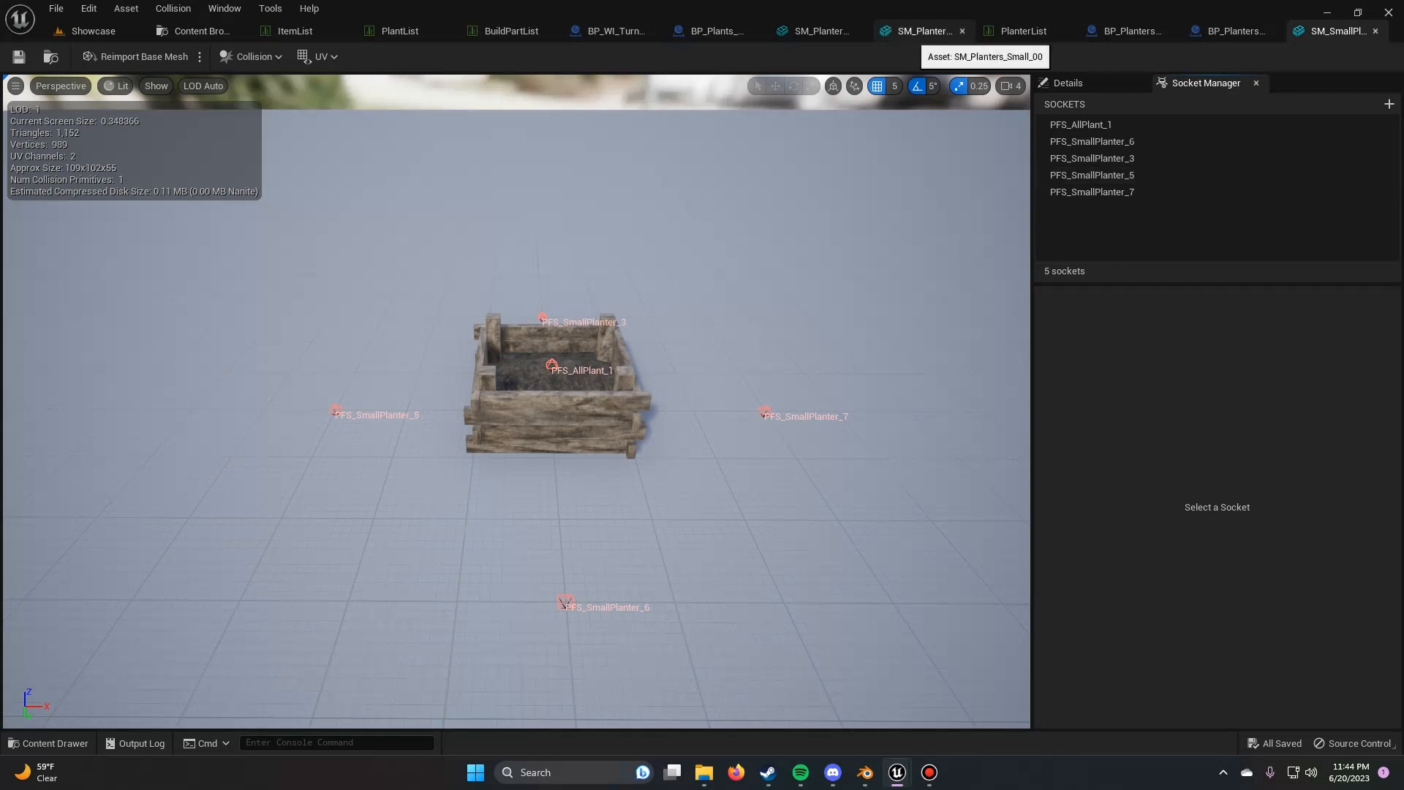
Step: Close the SM_Planters_Medium_00 mesh editor and bring up SM_Planters_Small_00
left_click(923, 31)
left_click(819, 30)
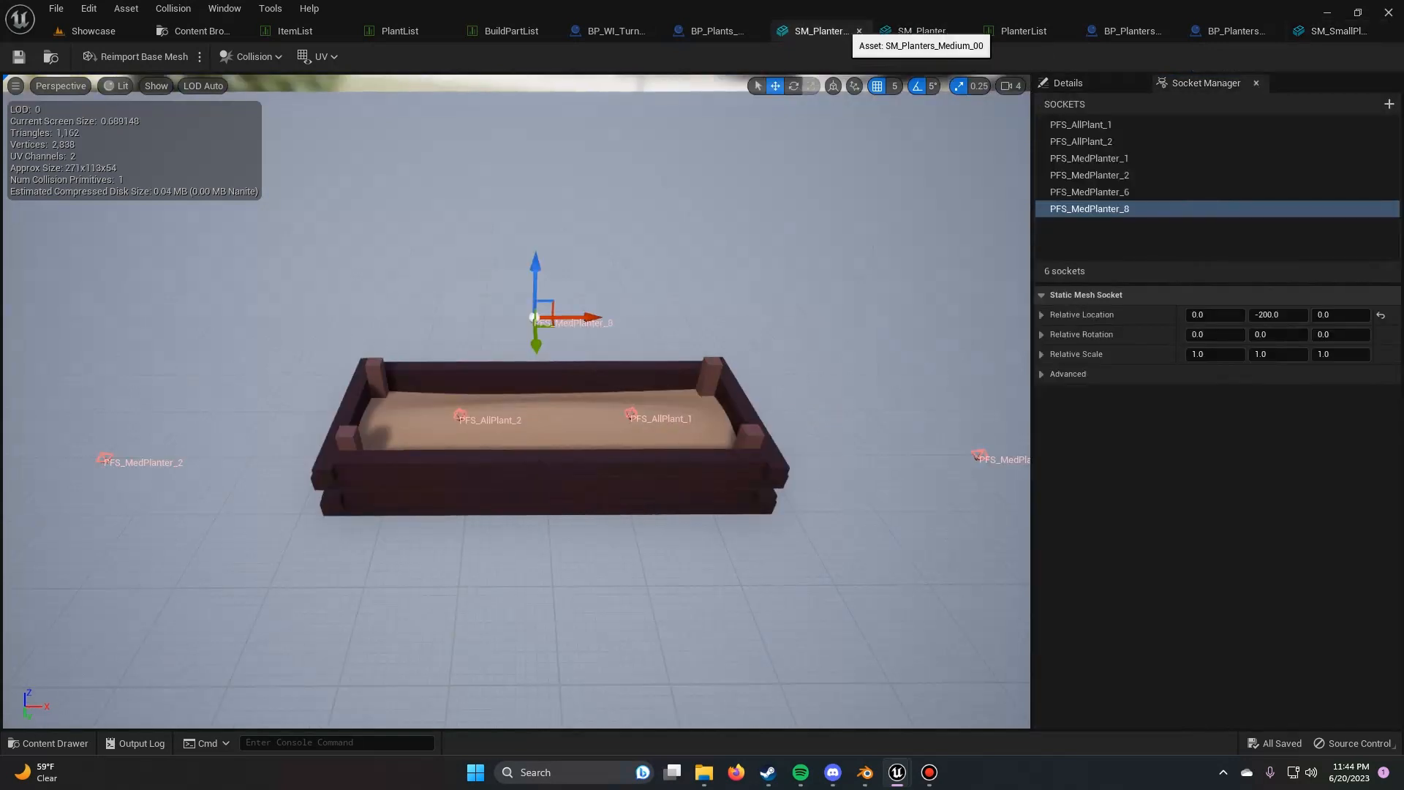
mouse_move(516, 401)
right_mouse_down()
mouse_move(444, 400)
mouse_move(530, 395)
right_mouse_up()
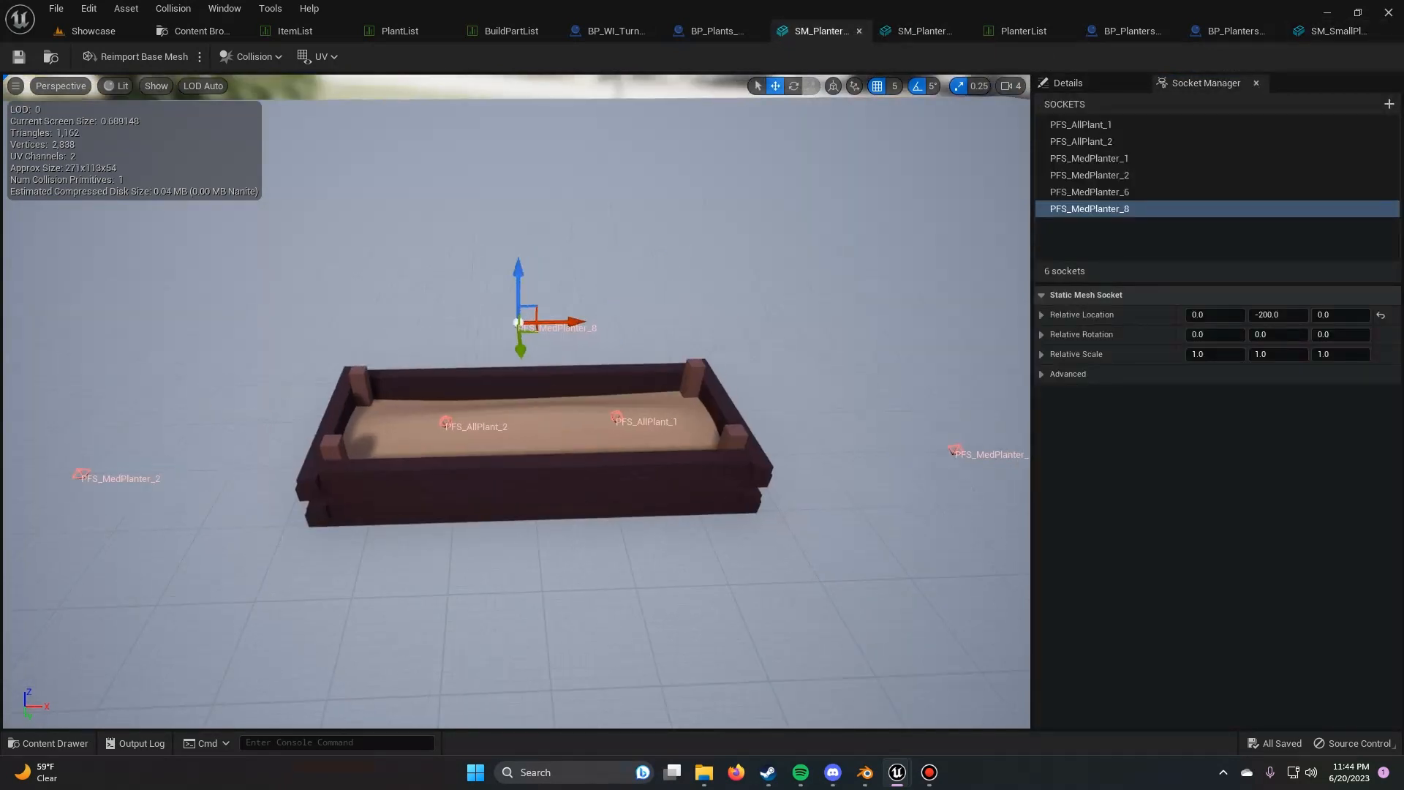
left_click(859, 31)
left_click(863, 31)
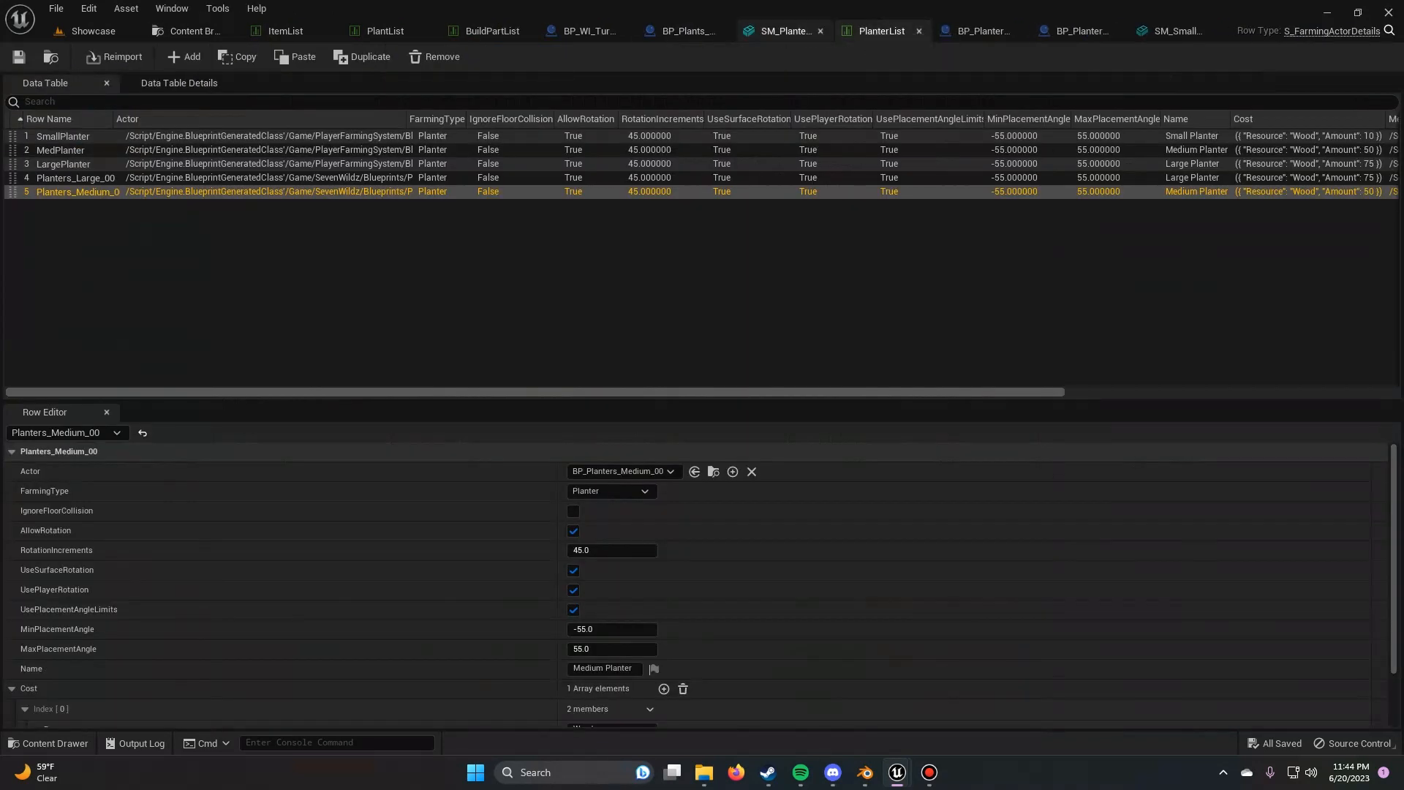
left_click(786, 31)
right_click_drag(516, 401, 589, 358)
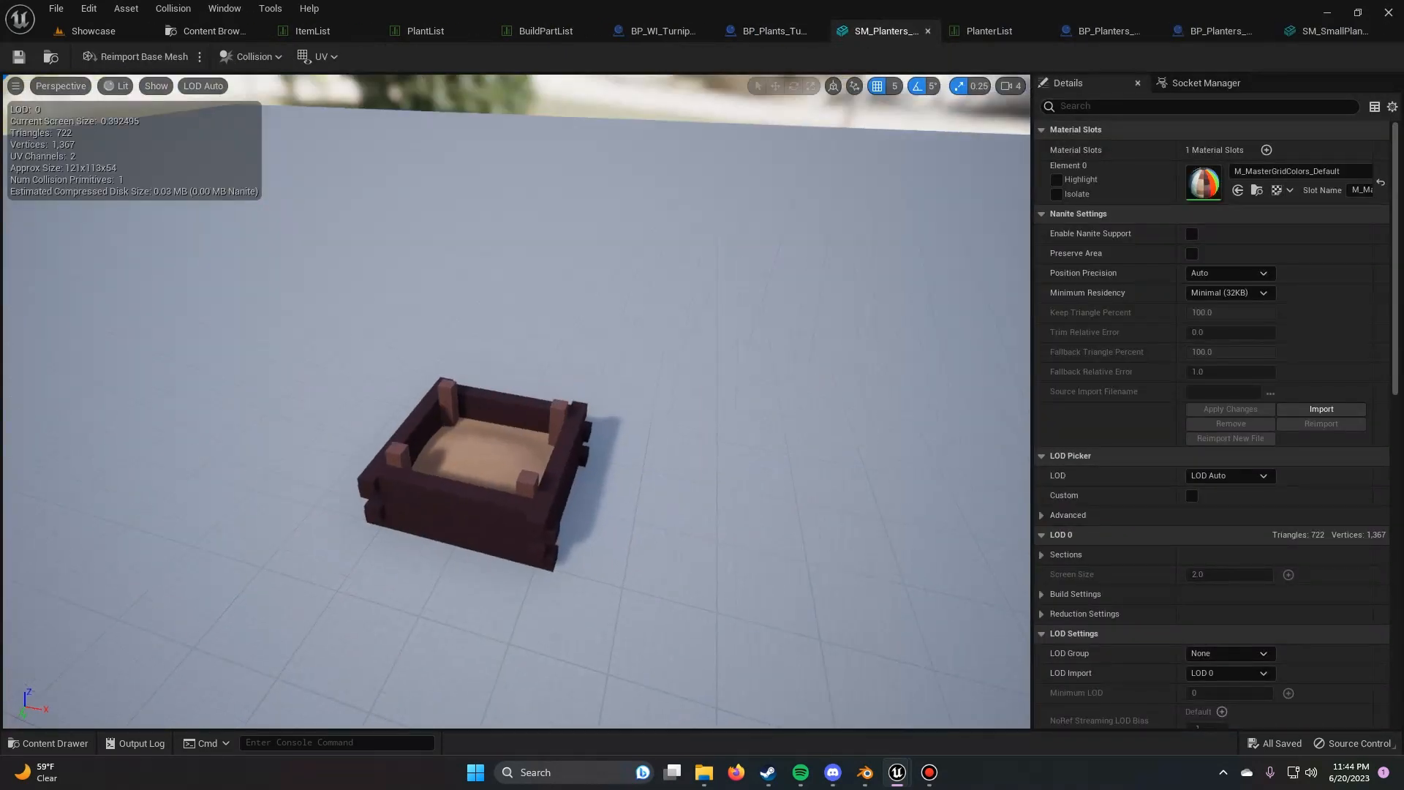
Step: Show the socket list of SM_Planters_Small_00 and close the editor of the original small planter mesh
left_click(1205, 82)
left_click(1327, 31)
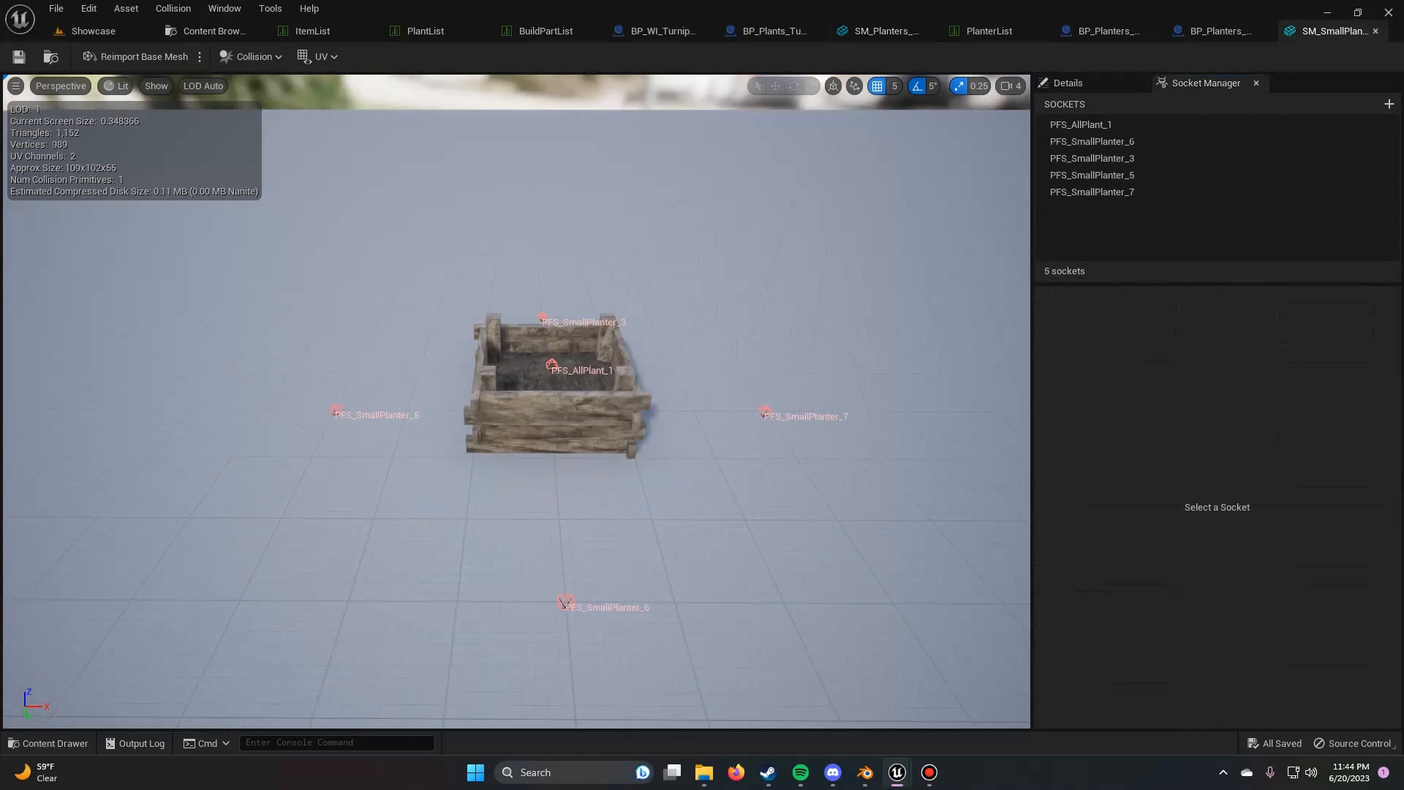
left_click(1375, 31)
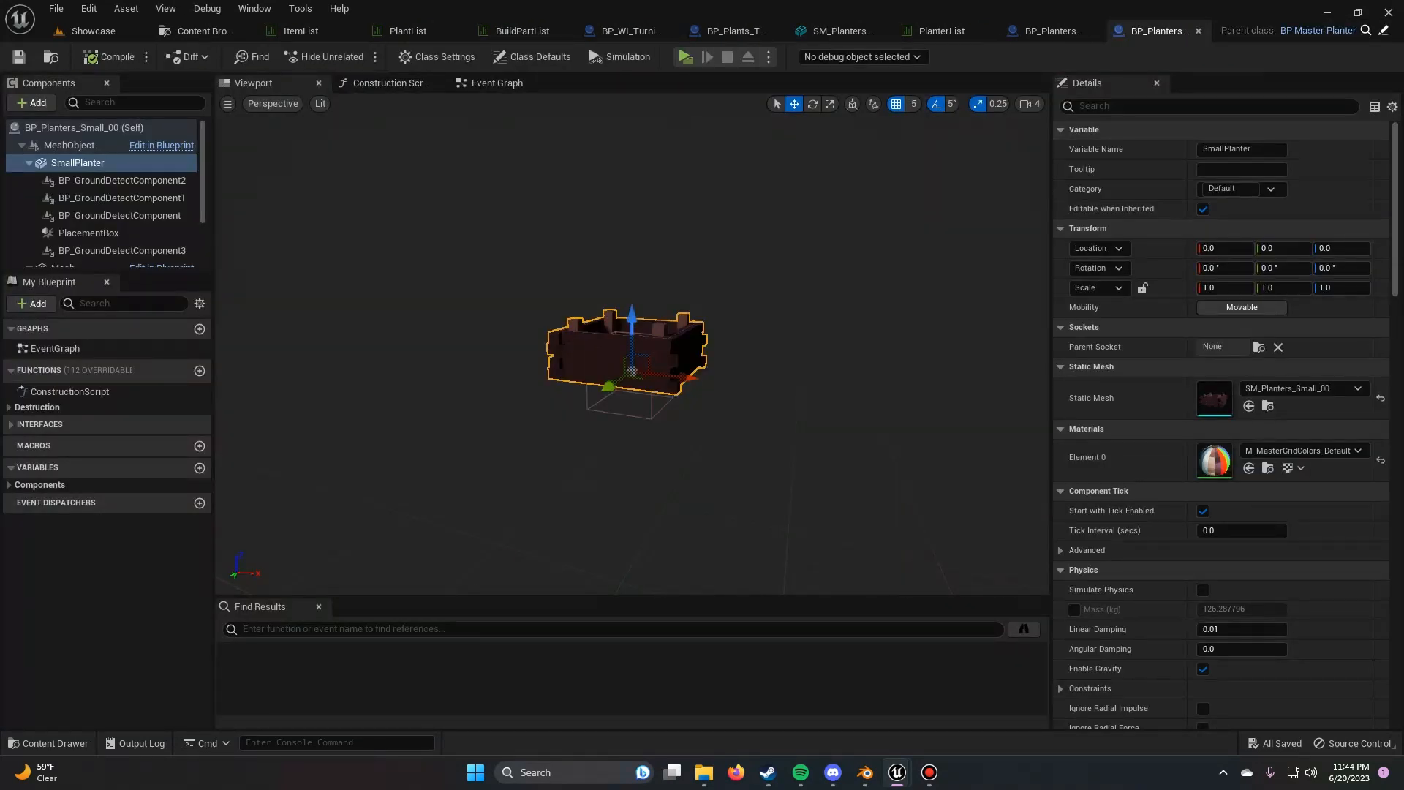
left_click(841, 31)
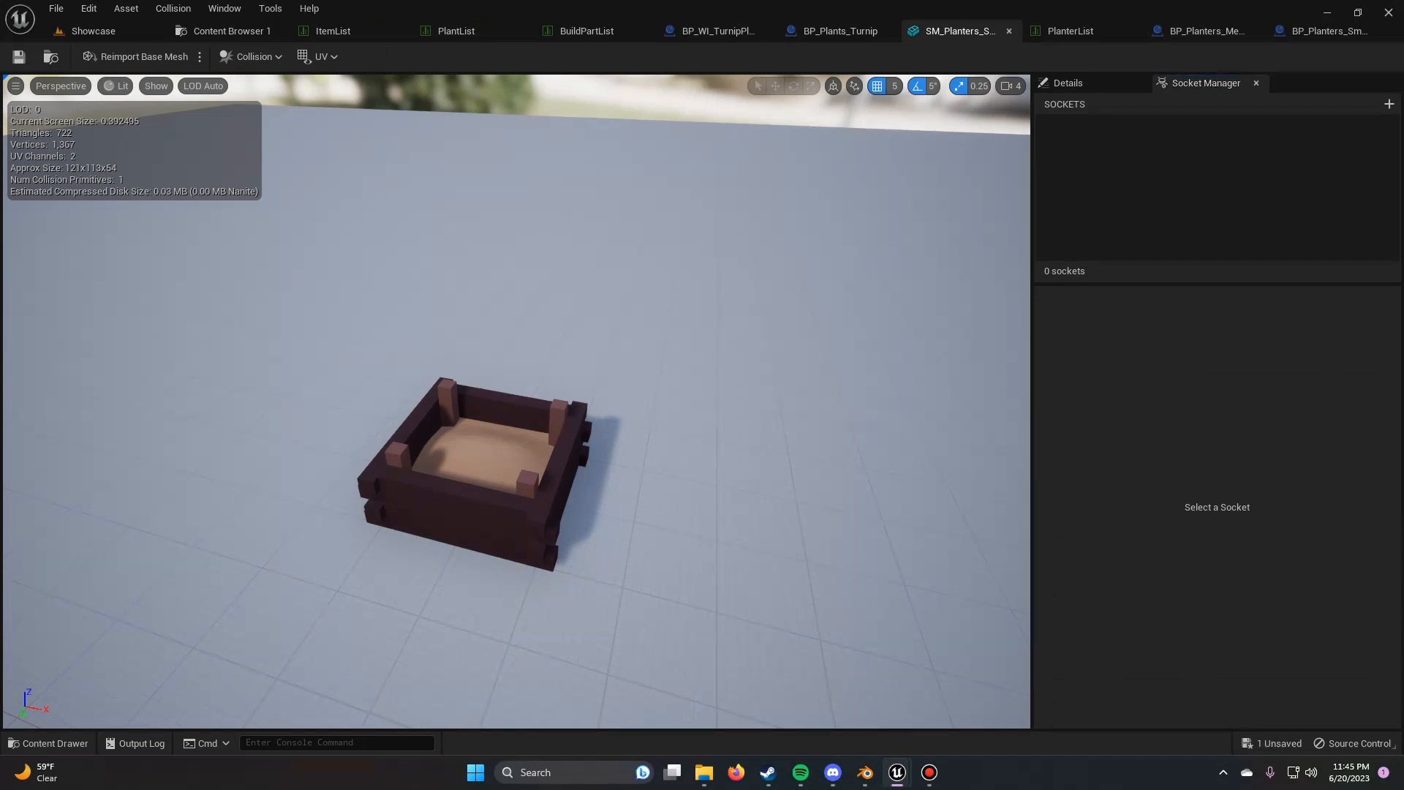
Step: Add a socket named PFS_AllPlant_1 to SM_Planters_Small_00 and paste the relative location -0.000004, -2.382162, 35.29422
left_click(1388, 104)
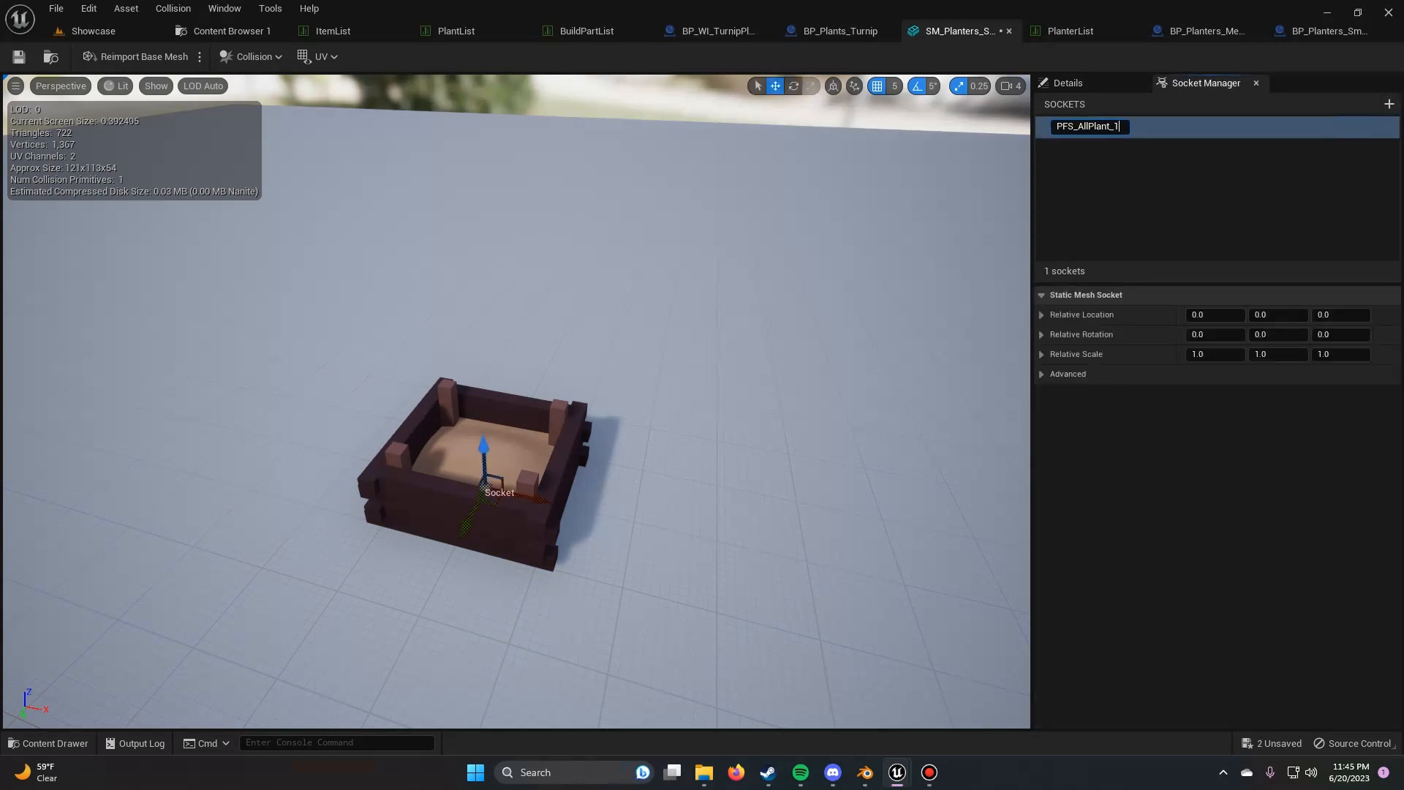
key("Return")
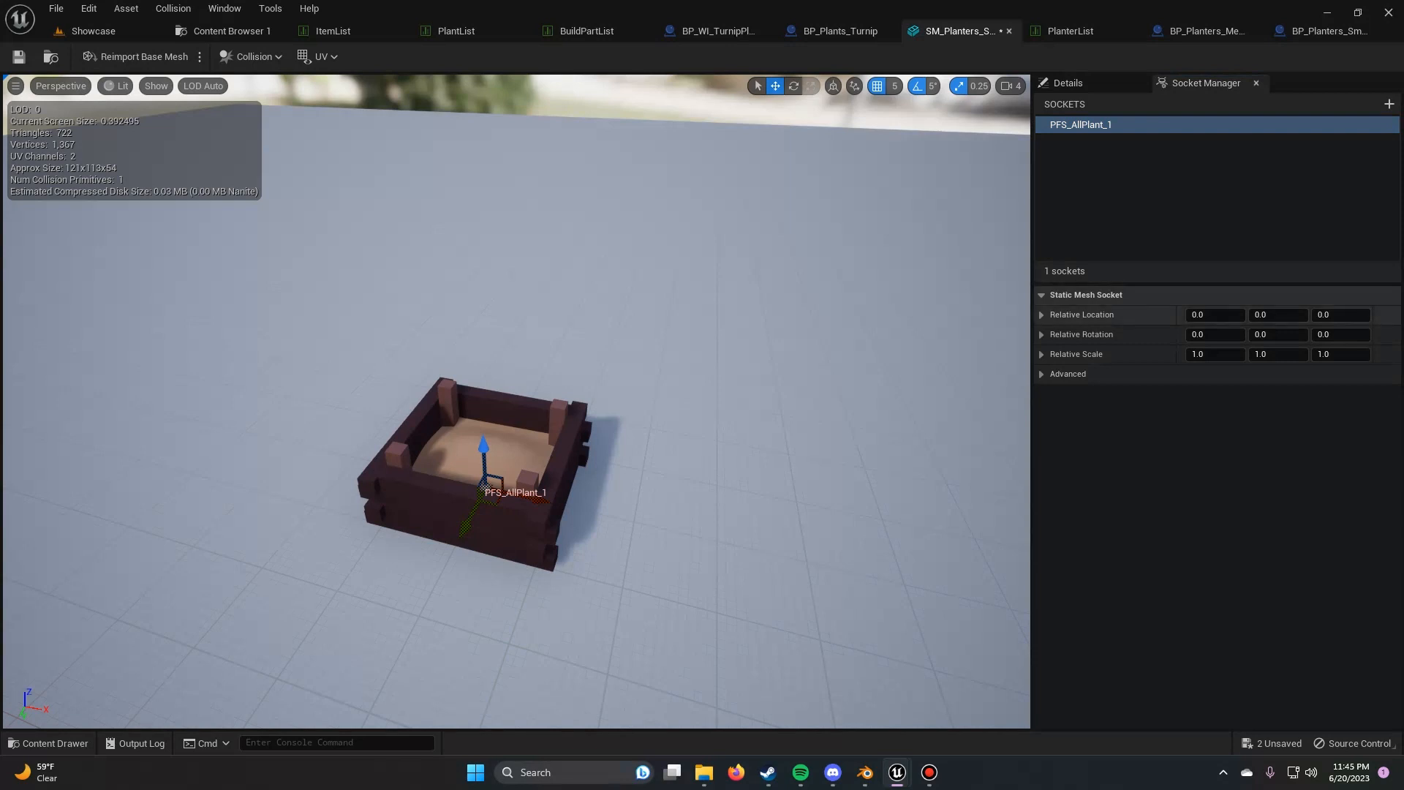
right_click(1112, 316)
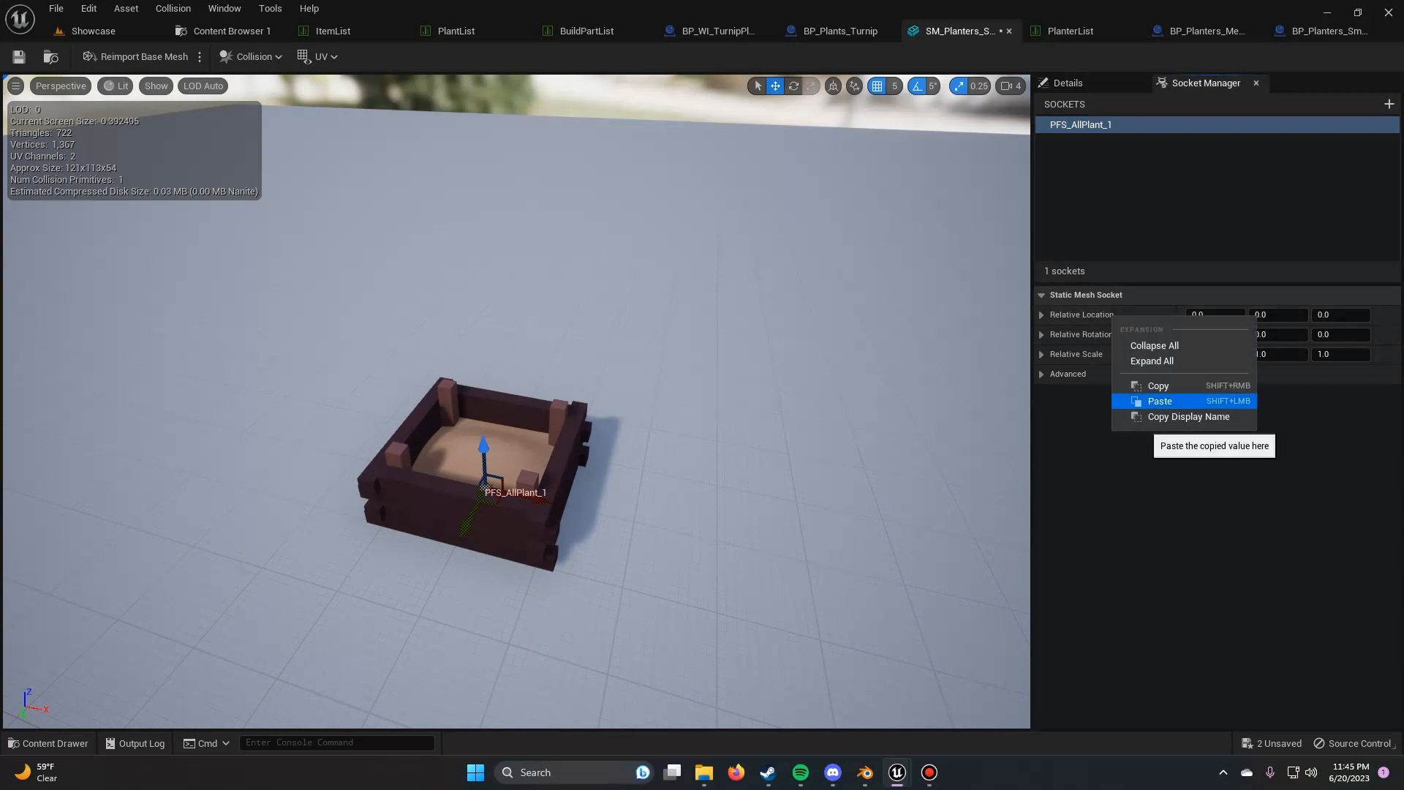
left_click(1160, 401)
right_click(1125, 315)
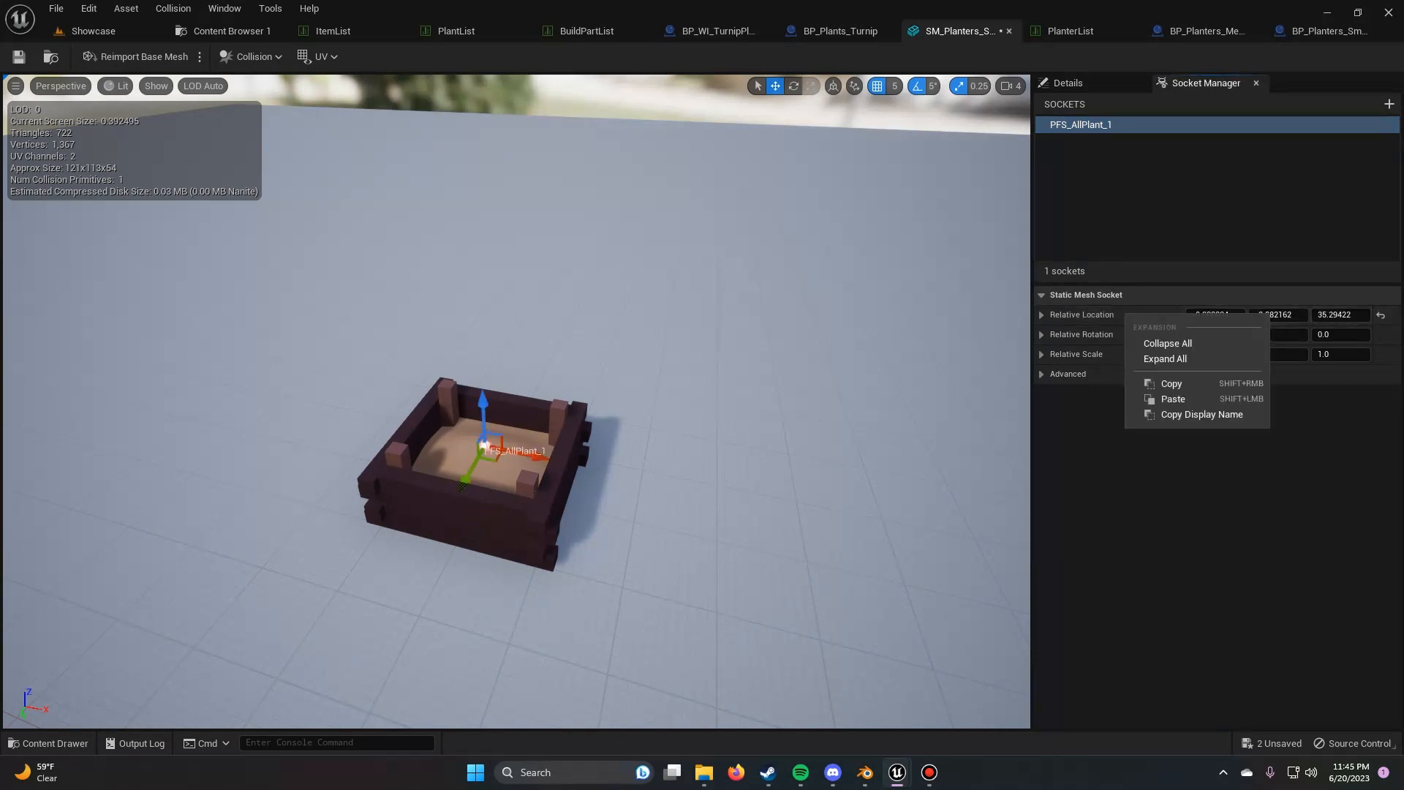
left_click(1171, 384)
right_click(1120, 313)
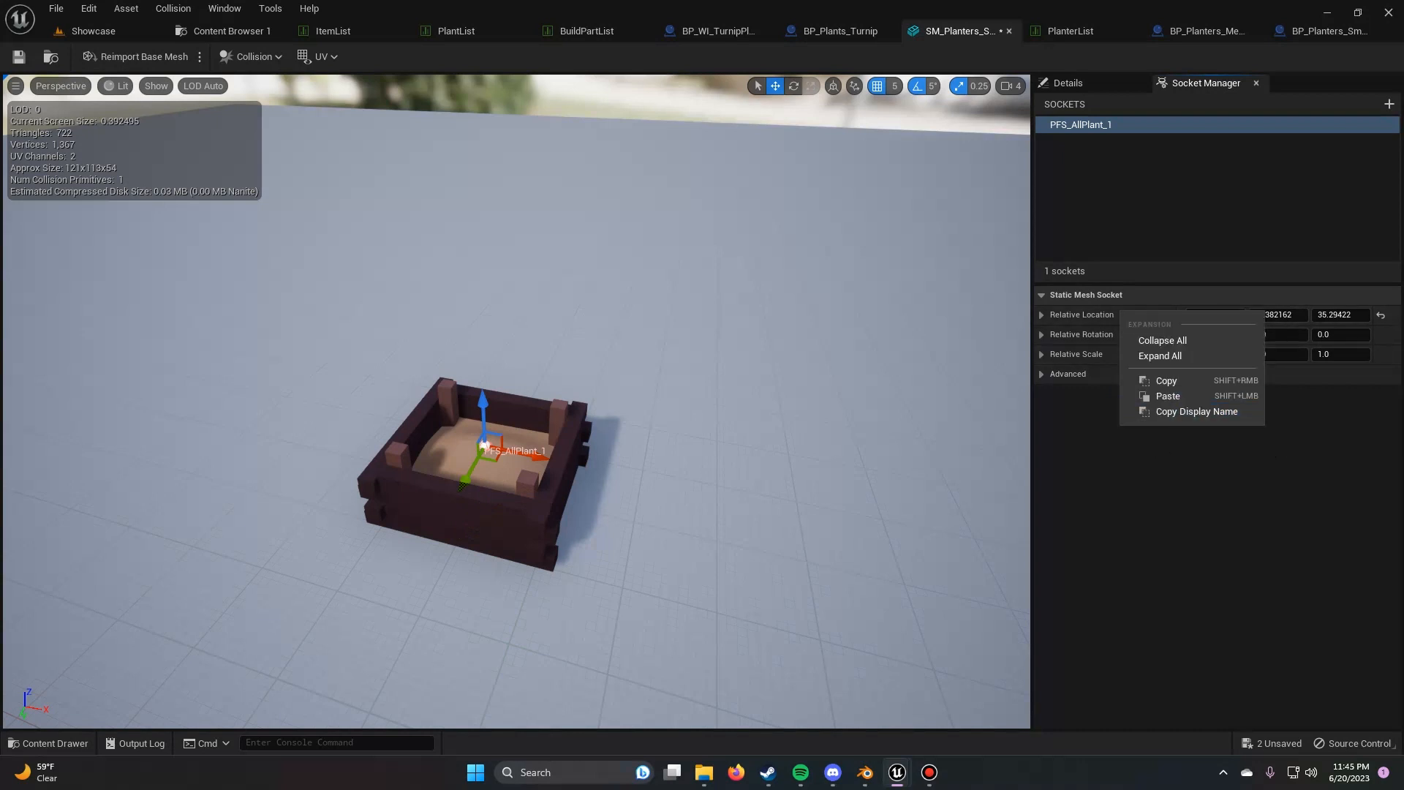
left_click(1097, 344)
left_click(1041, 374)
left_click(1042, 374)
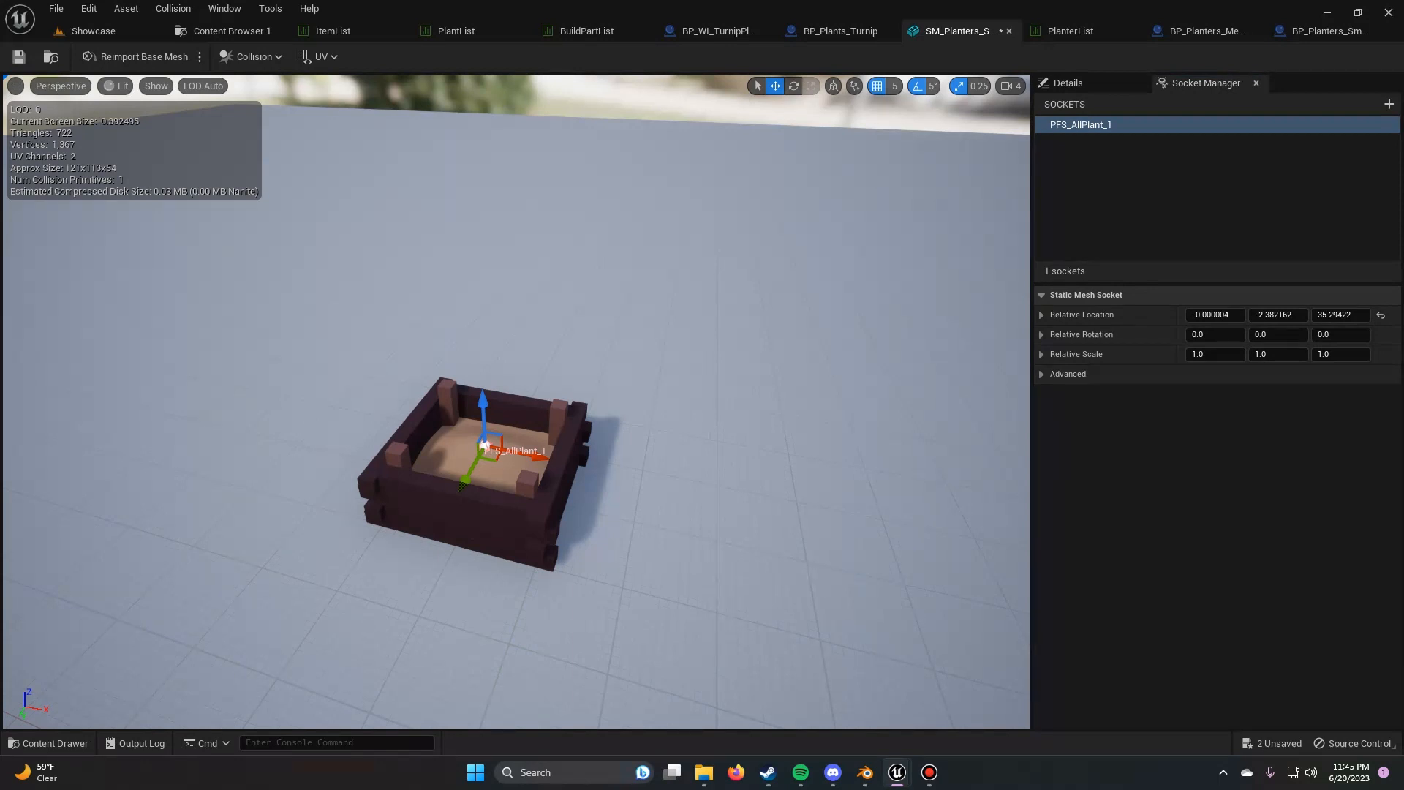
Step: Add a socket named PFS_SmallPlanter_6 and paste the relative location 0, 150, 0
left_click(1388, 104)
key("ctrl+v")
key("Return")
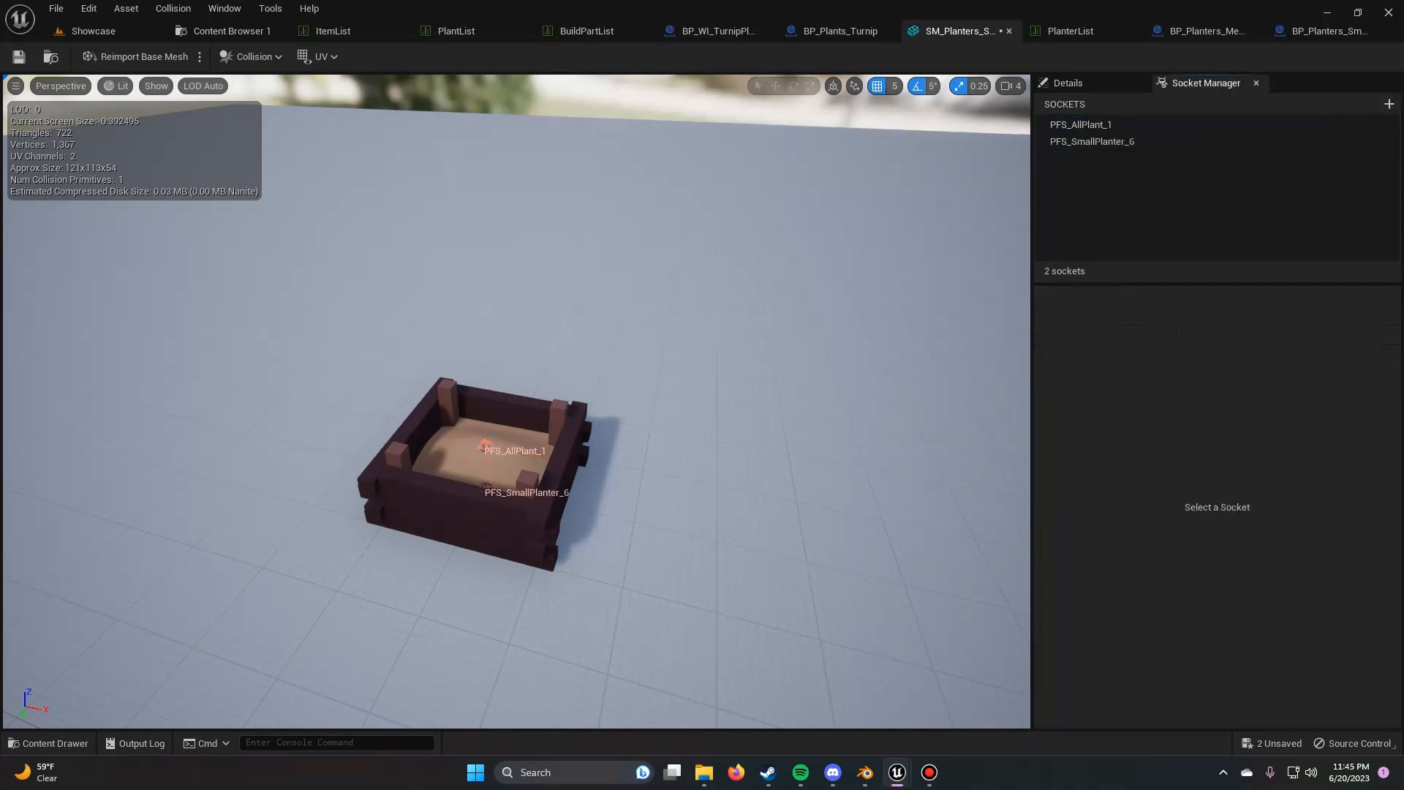
left_click(1092, 141)
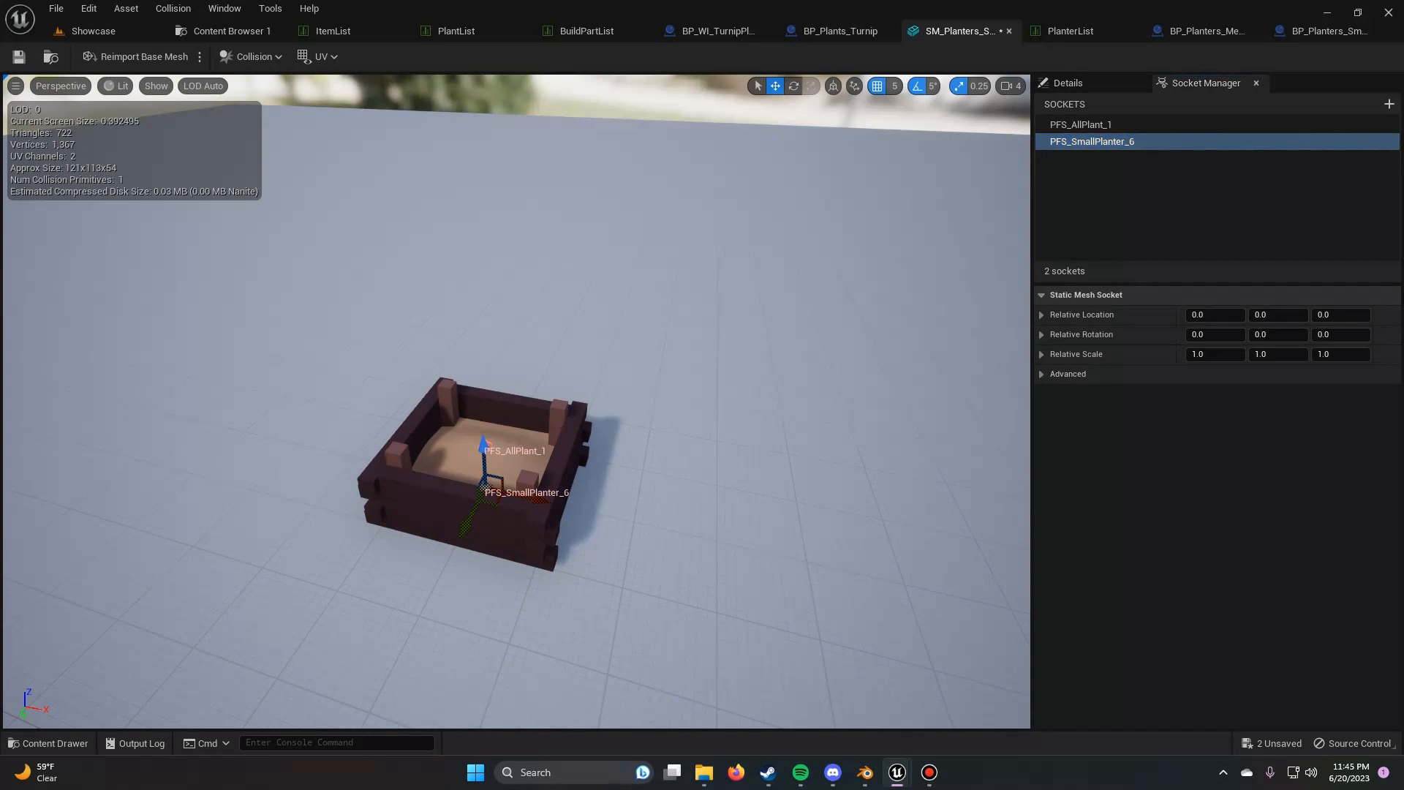
right_click(1132, 315)
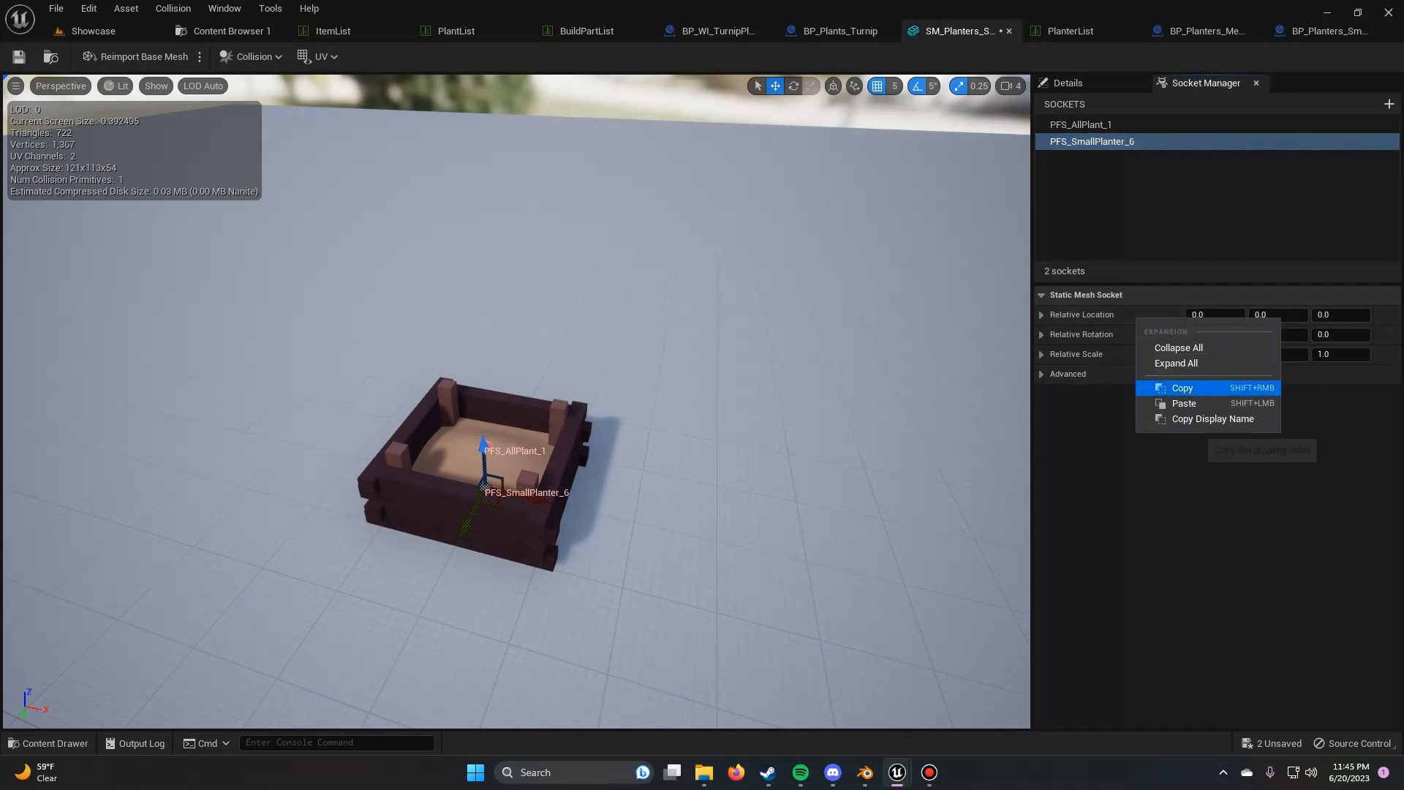
left_click(1162, 405)
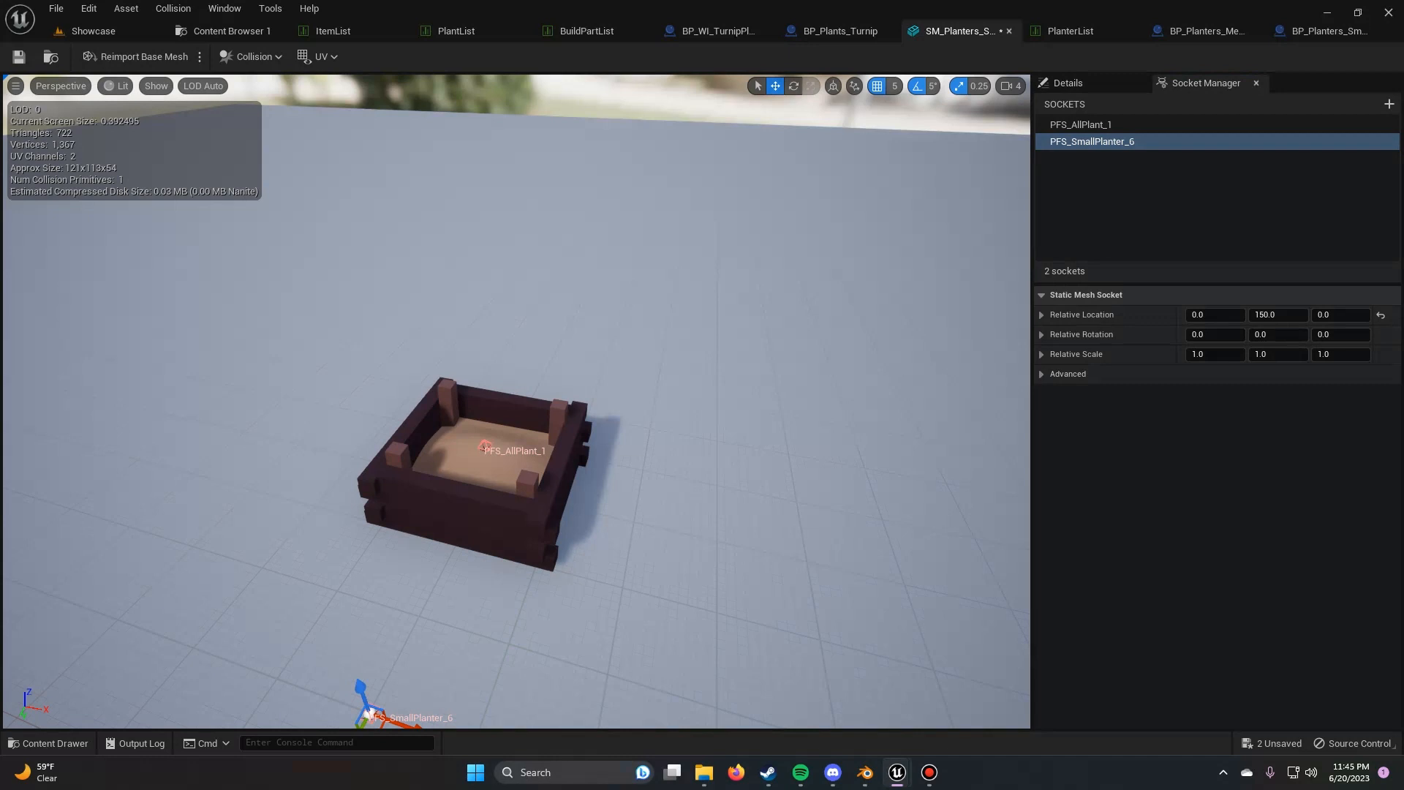
Step: Add a socket named PFS_SmallPlanter_3 and paste the relative location 0, -150, 0
left_click(1388, 103)
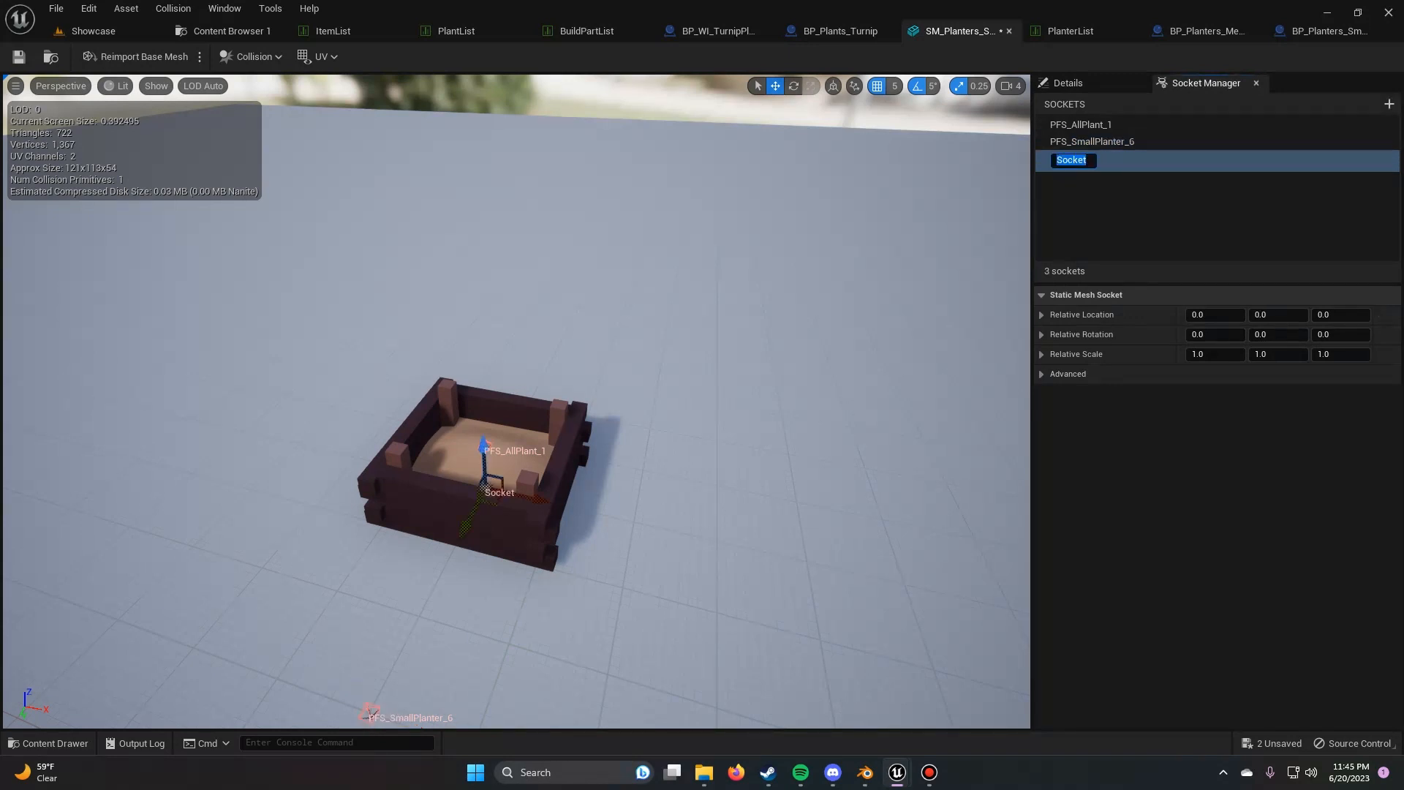
key("ctrl+v")
key("Return")
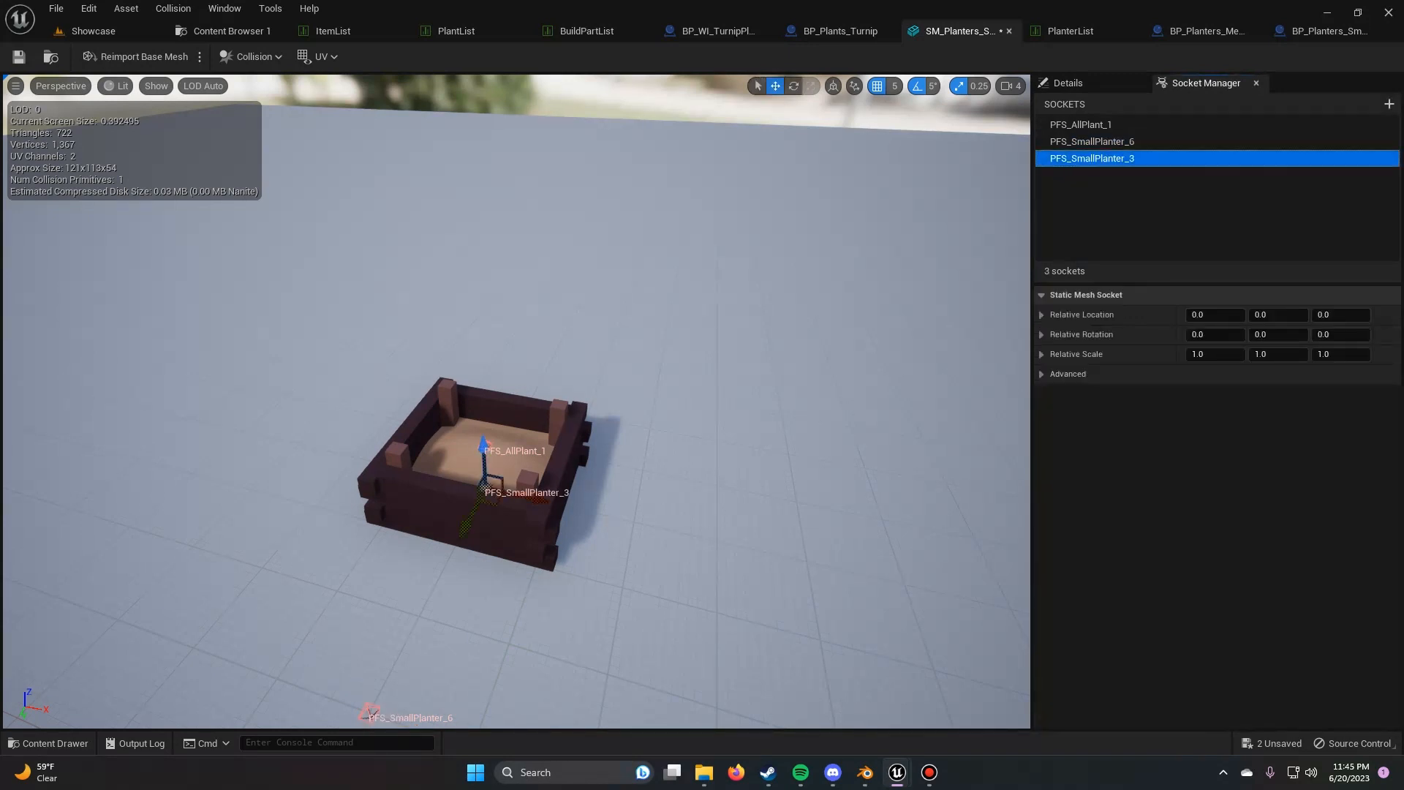
right_click(1133, 315)
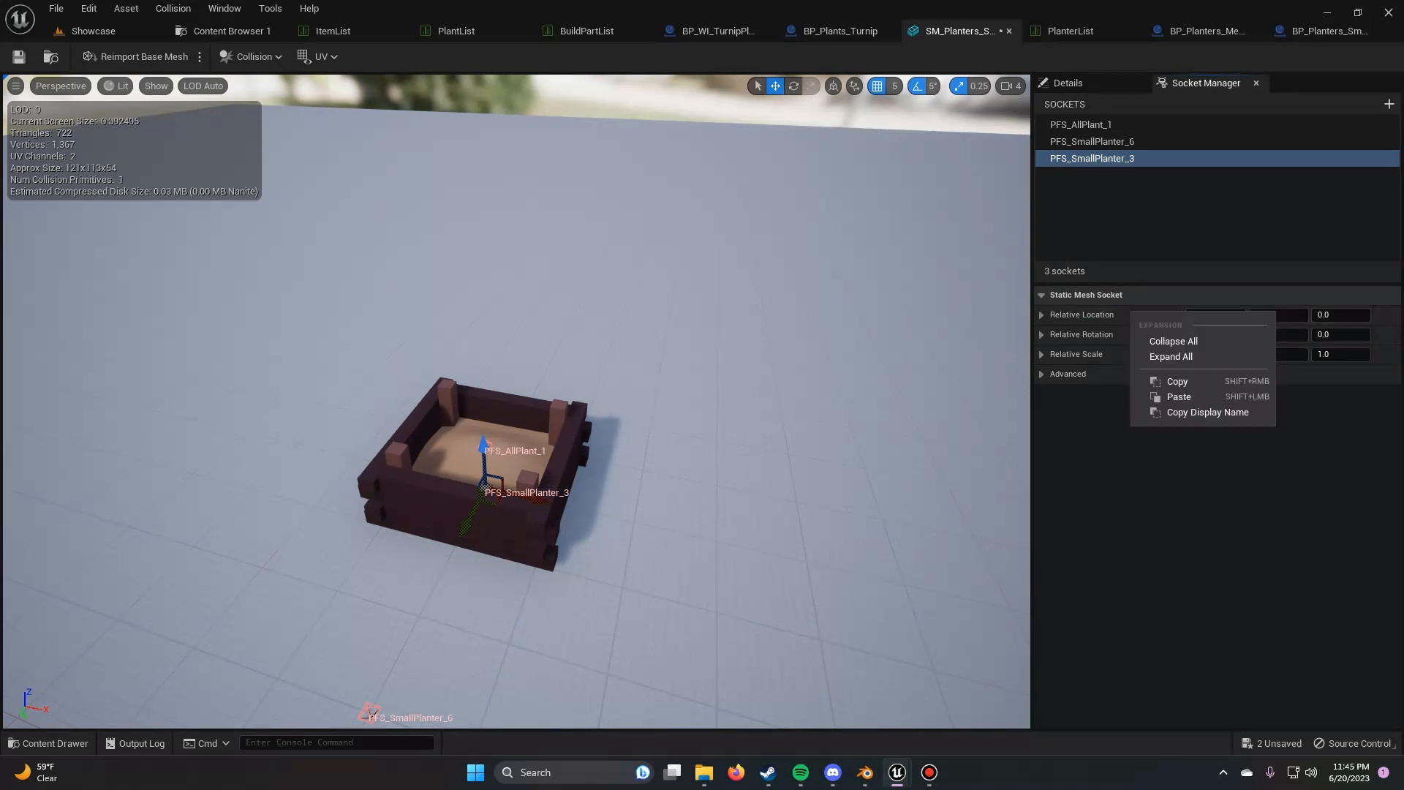
left_click(1170, 397)
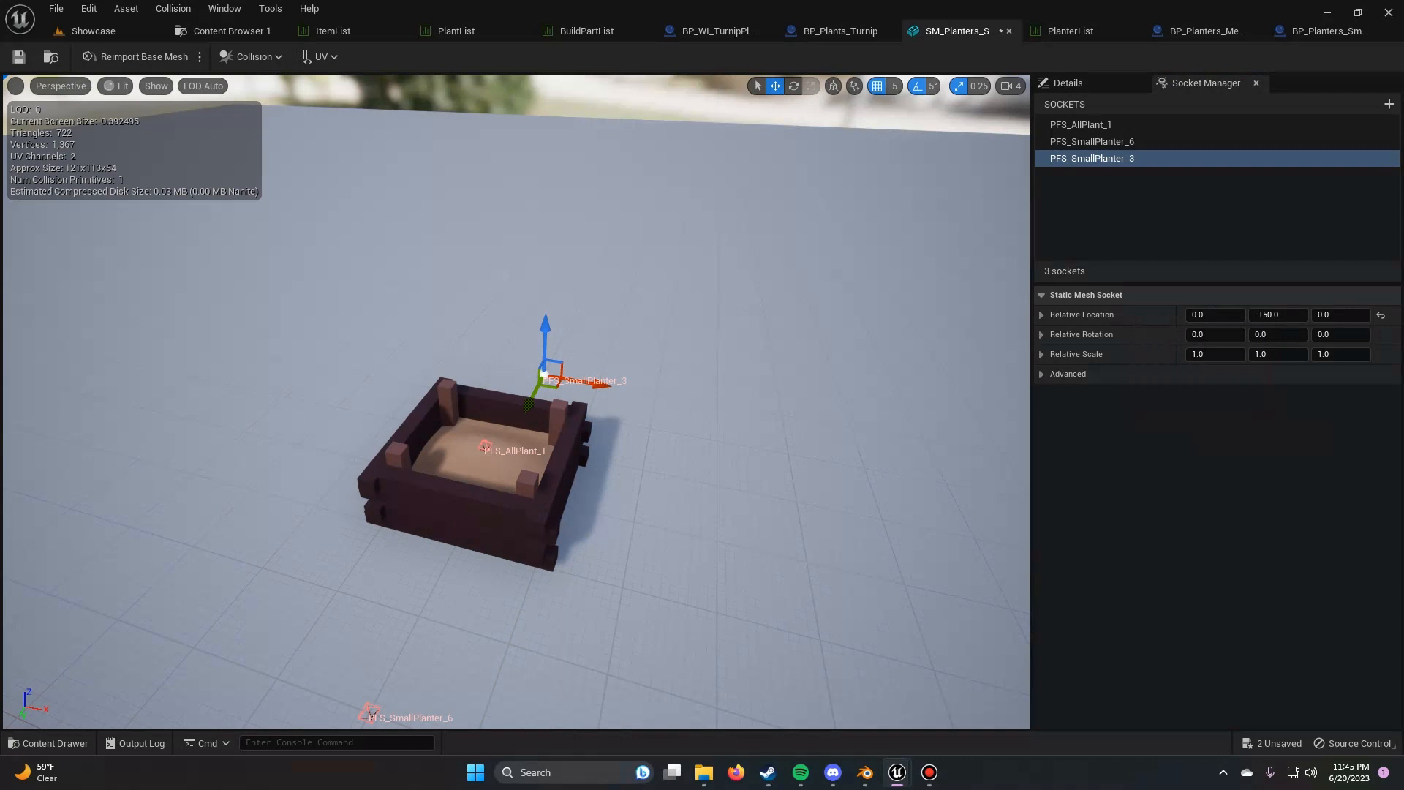
Step: Add a socket named PFS_SmallPlanter_5 and paste the relative location -150, 0, 0
left_click(1388, 103)
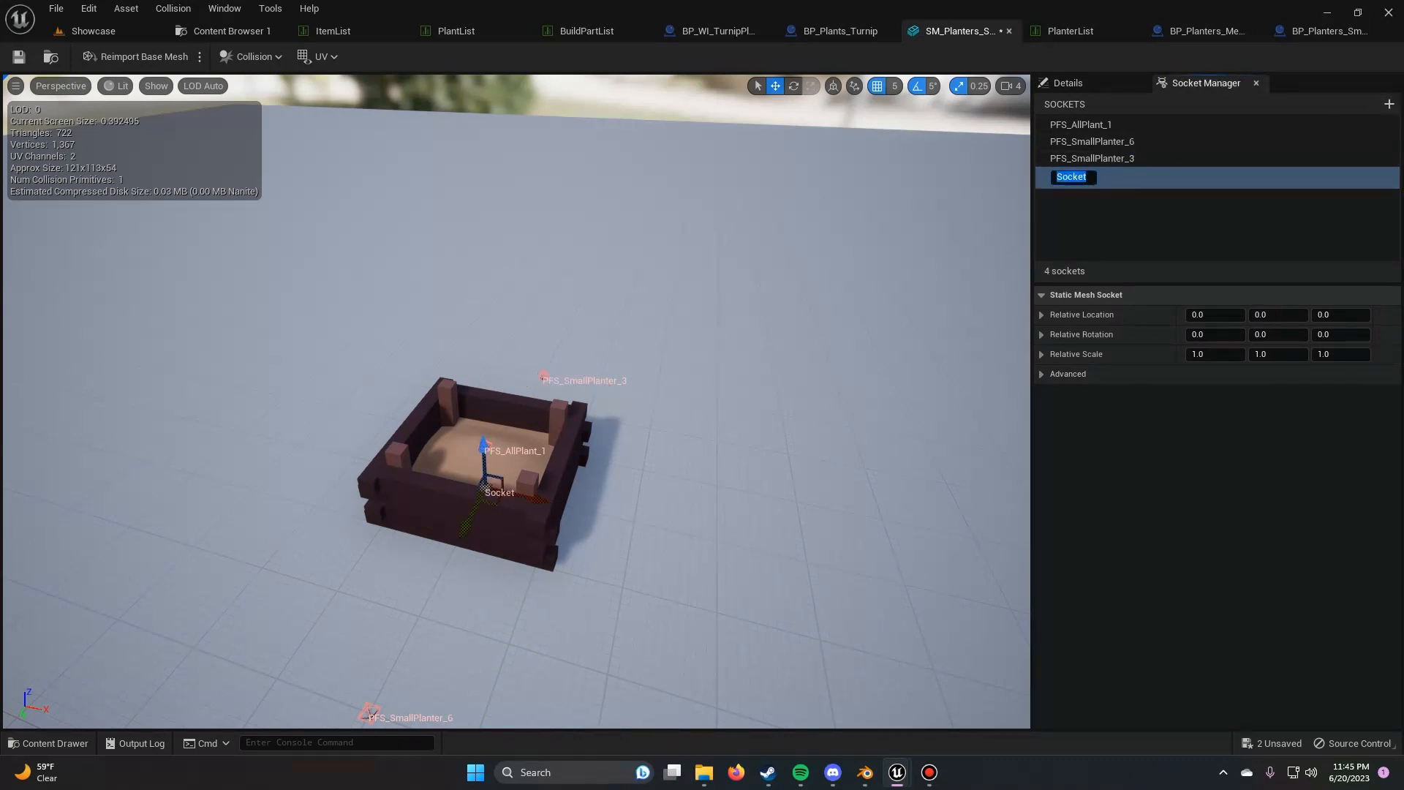
key("ctrl+v")
key("Return")
left_click(1091, 175)
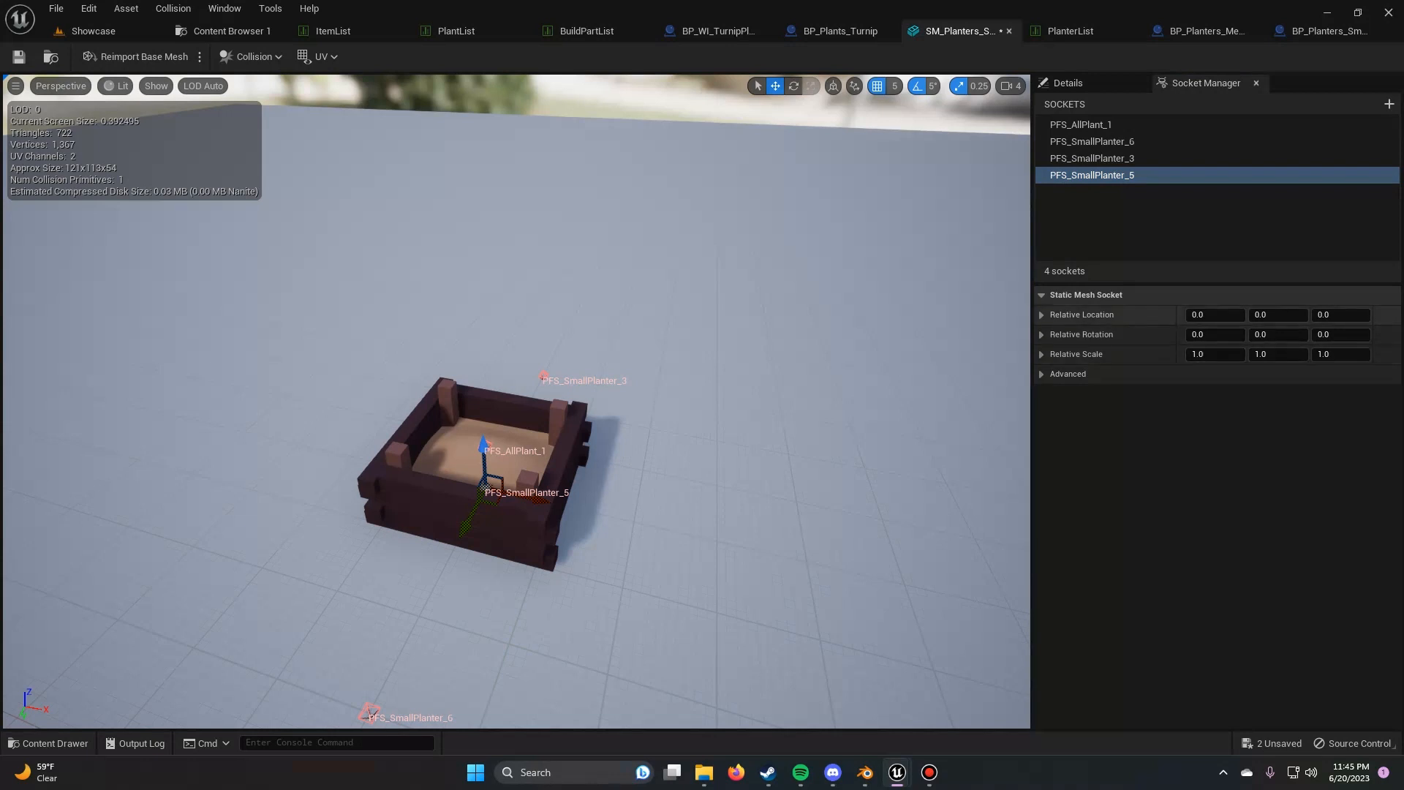
right_click(1103, 316)
left_click(1132, 403)
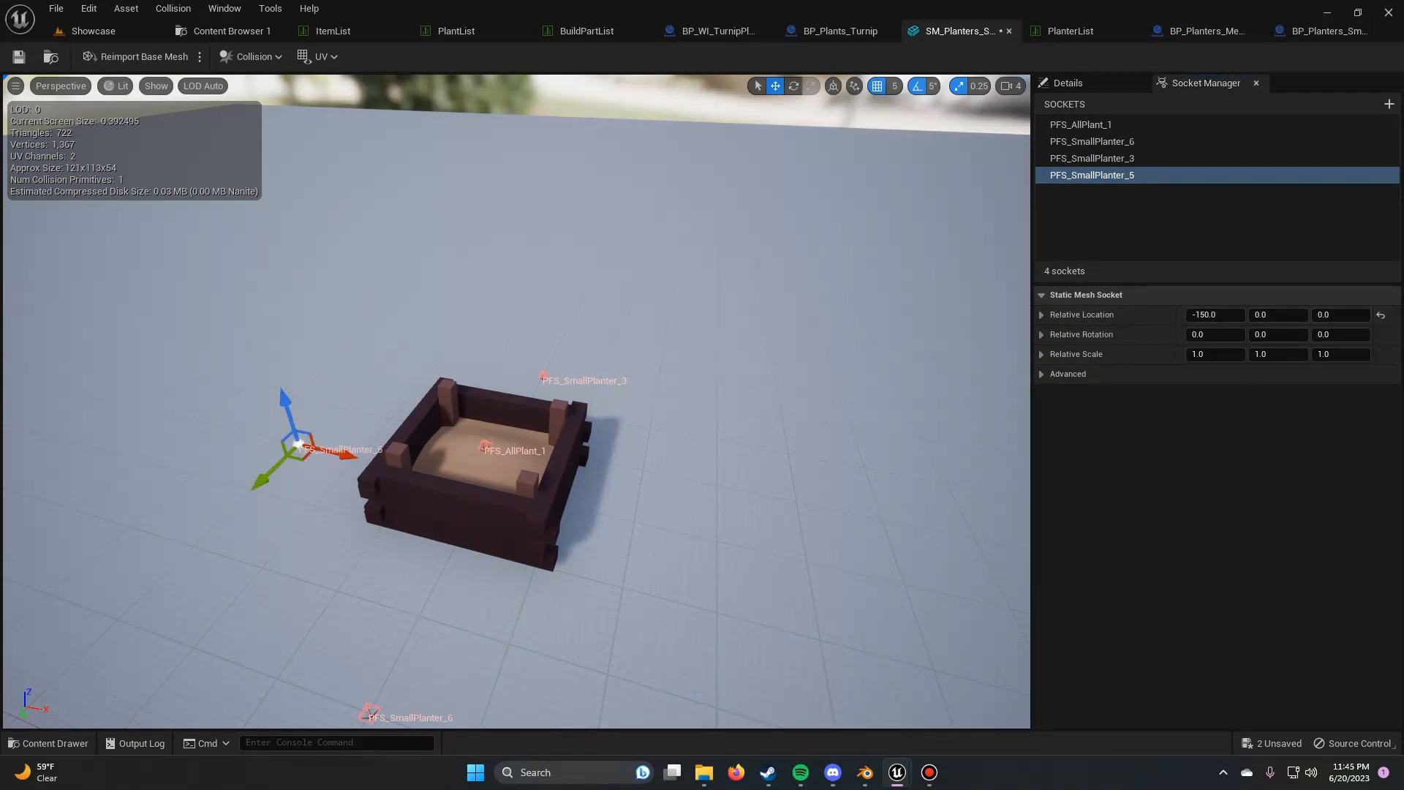
Step: Add a socket named PFS_SmallPlanter_7 to SM_Planters_Small_00 and paste the relative location 150, 0, 0
left_click(1389, 104)
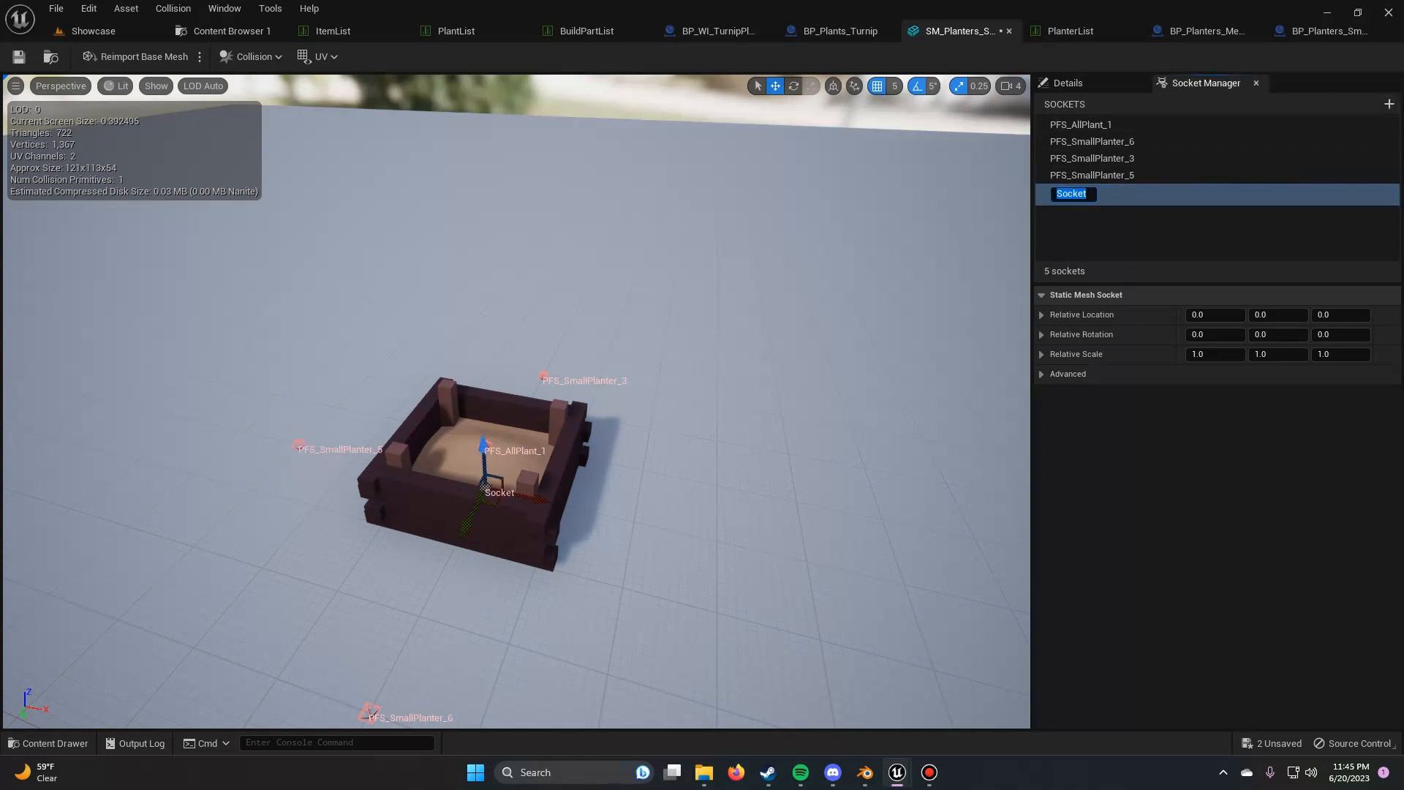
key("ctrl+v")
key("Return")
left_click(1130, 193)
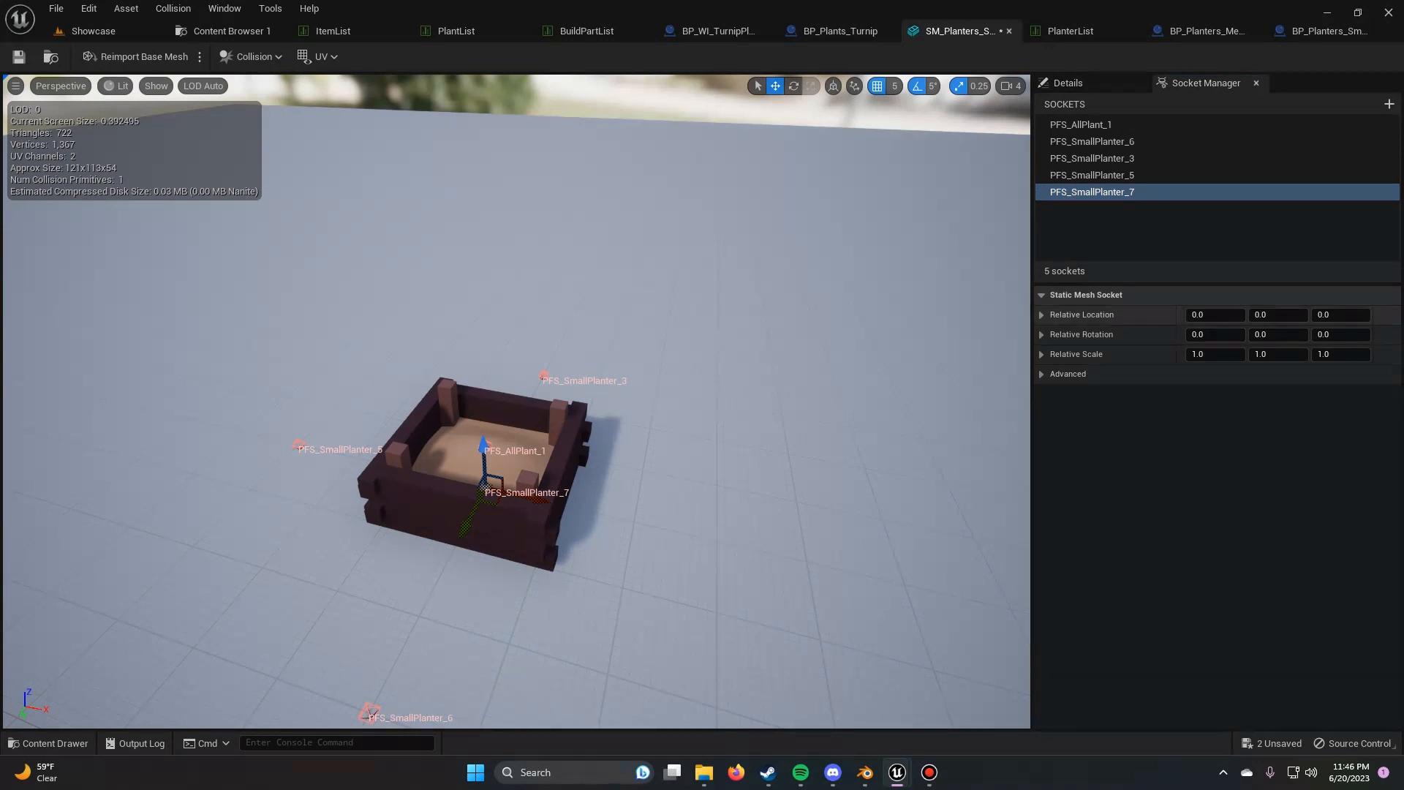
right_click(1093, 315)
left_click(1126, 397)
right_click_drag(658, 438, 593, 479)
key("s")
key("w")
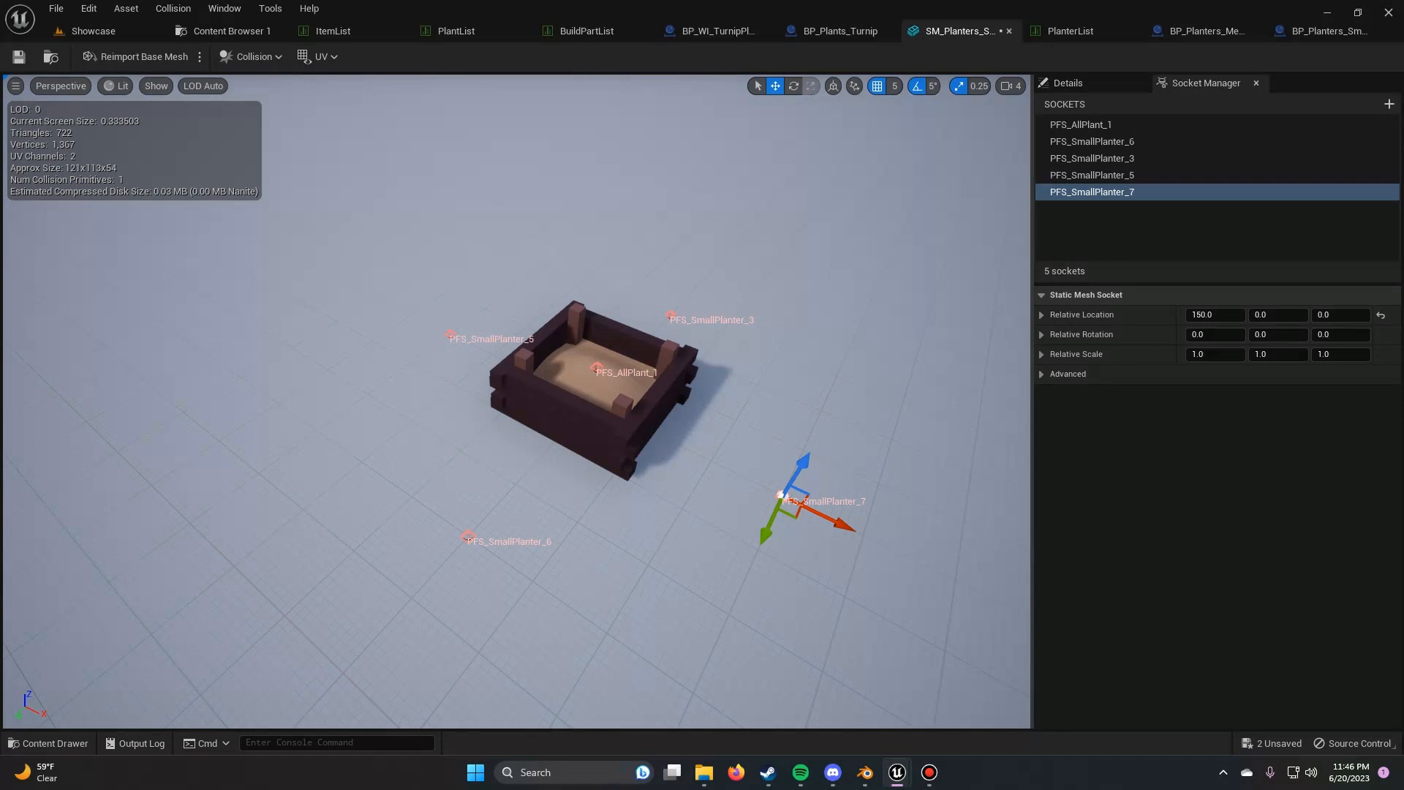
Step: Check the location of each socket on SM_Planters_Small_00 and save the mesh
left_click(1092, 141)
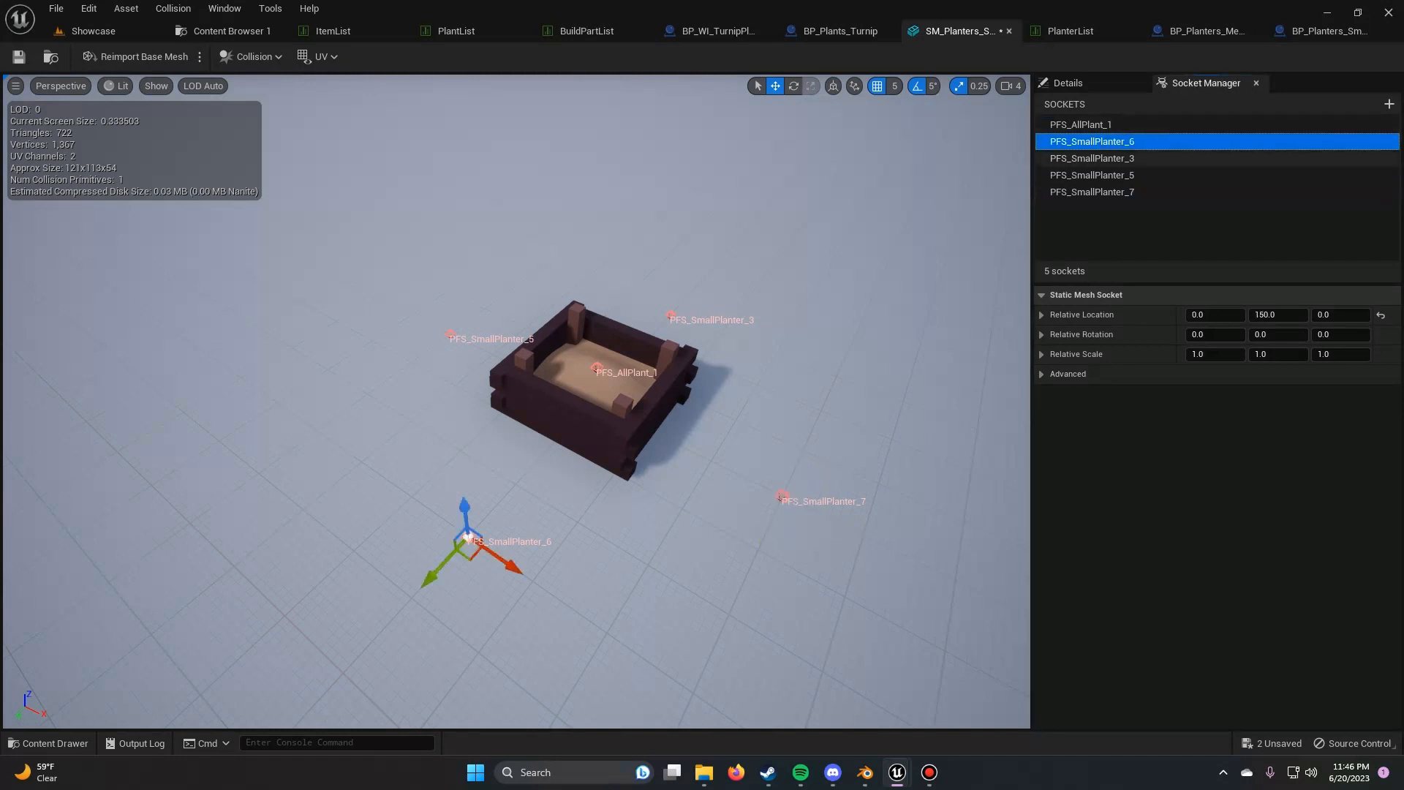
left_click(1091, 158)
left_click(1092, 175)
left_click(1091, 192)
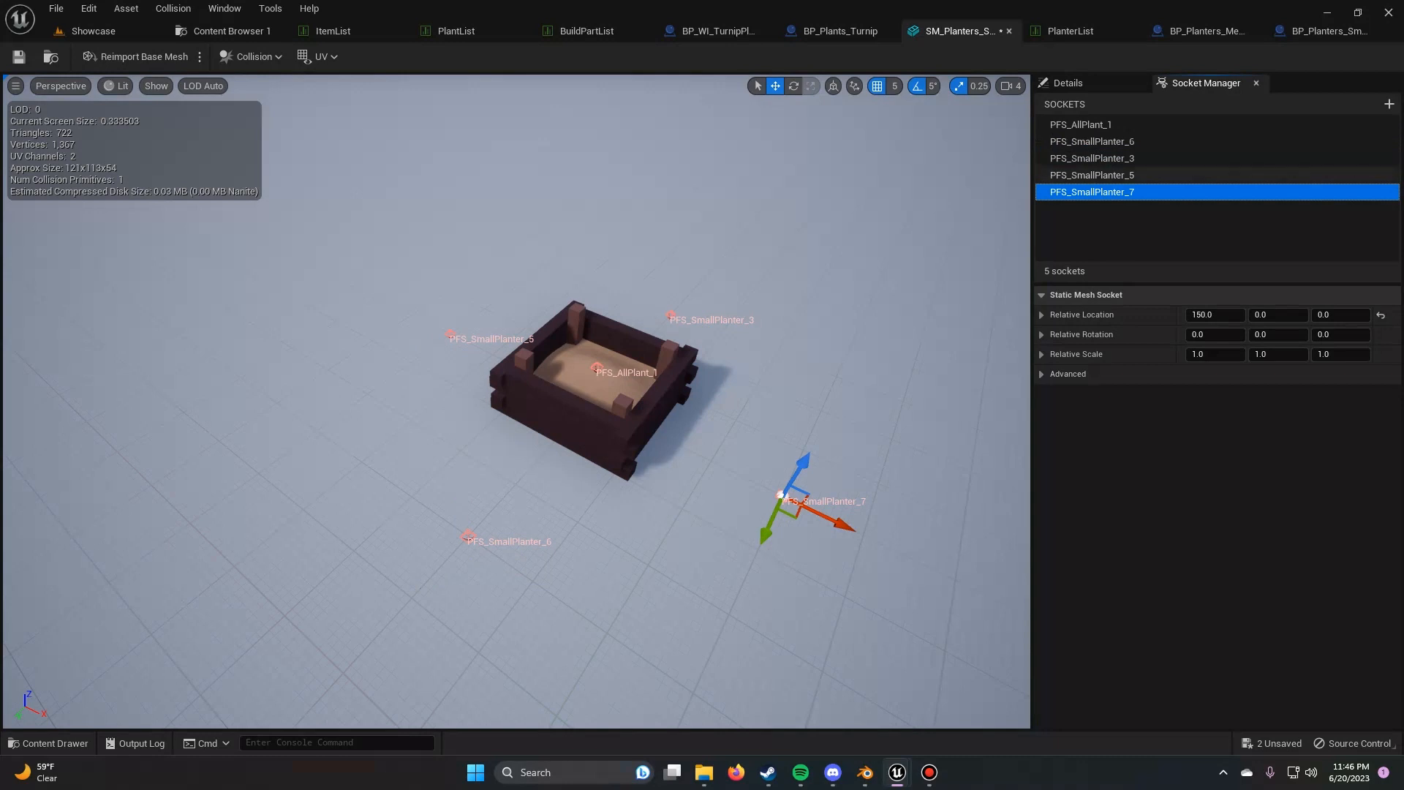
left_click(1081, 124)
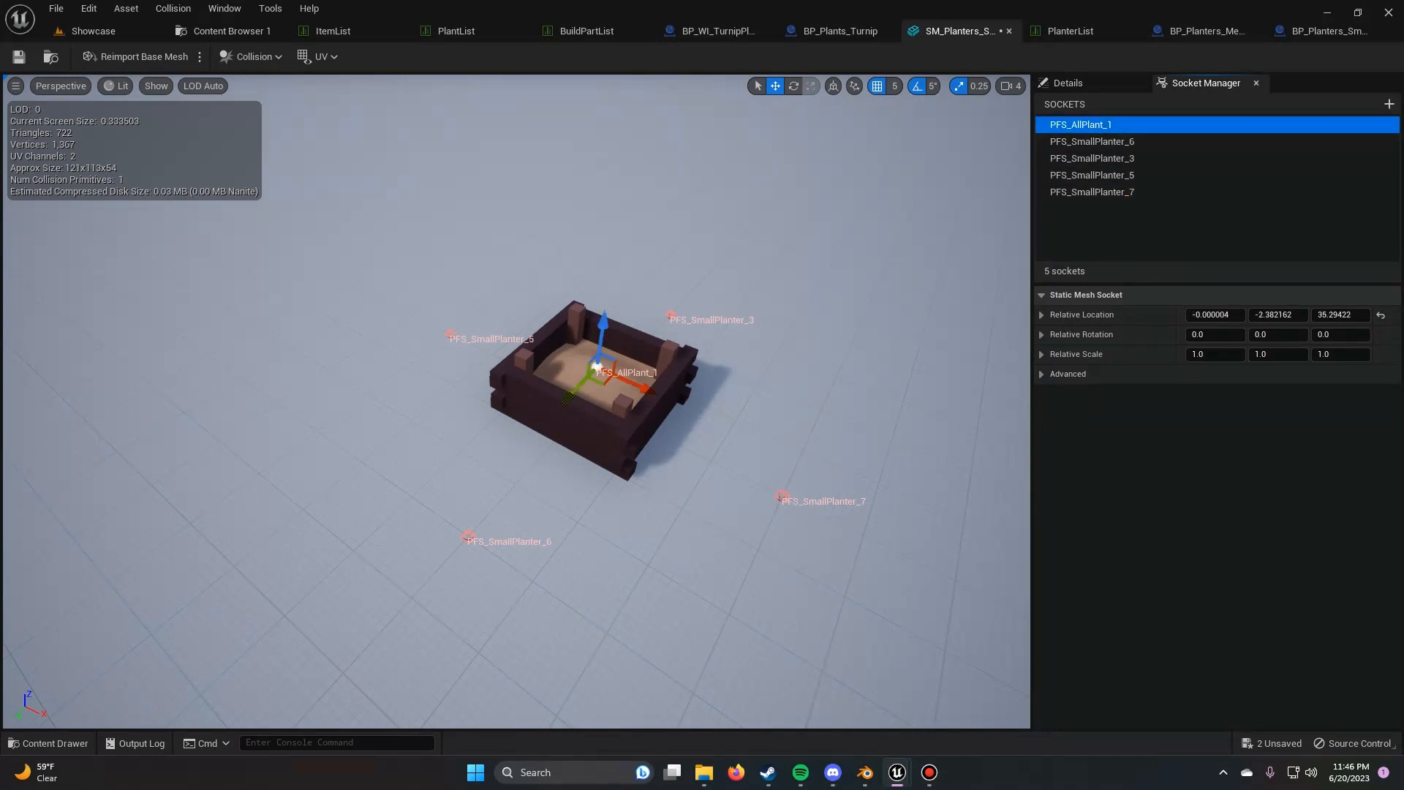
left_click(18, 57)
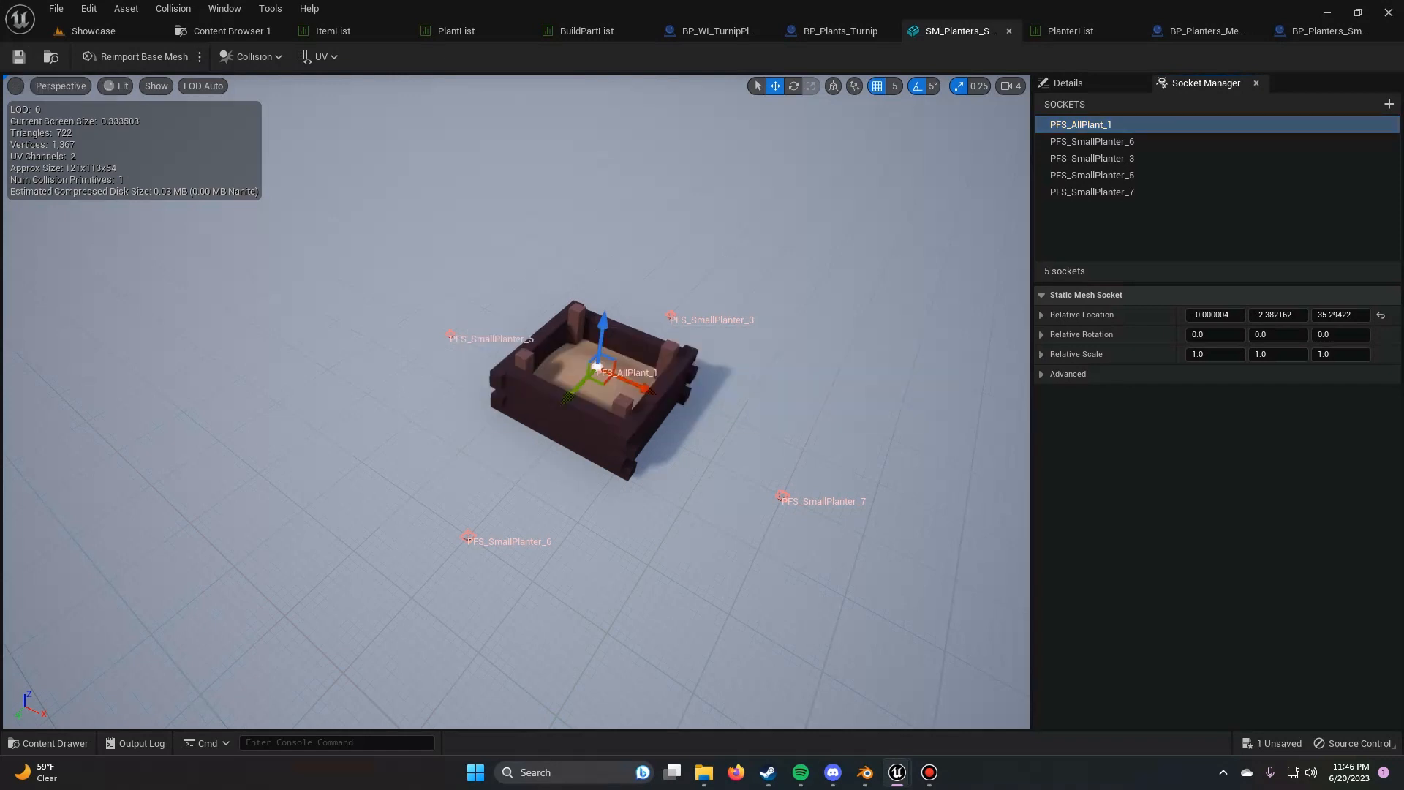
Step: Compare the socket names on the original small planter mesh, save that mesh and close its editor
left_click_drag(1403, 31, 995, 32)
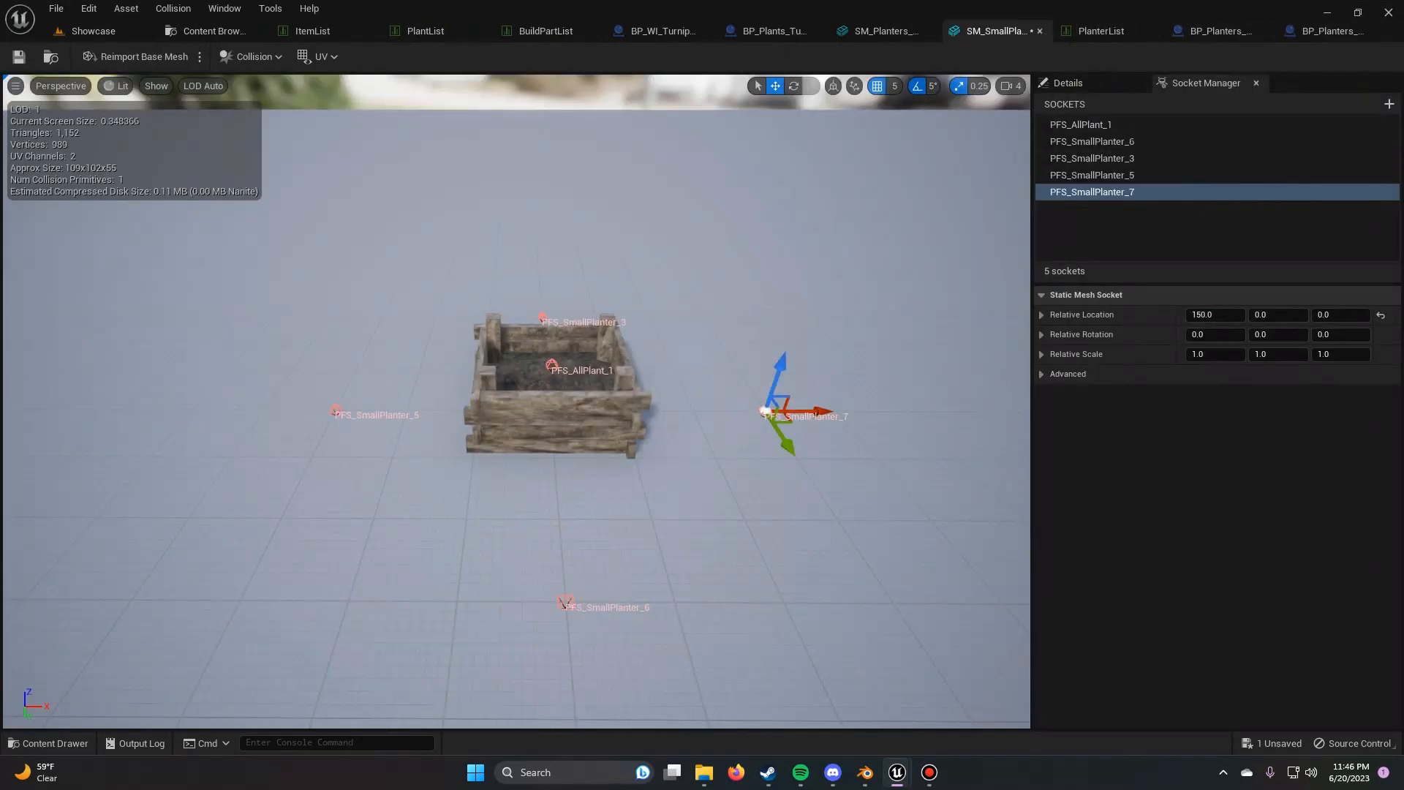
double_click(1080, 125)
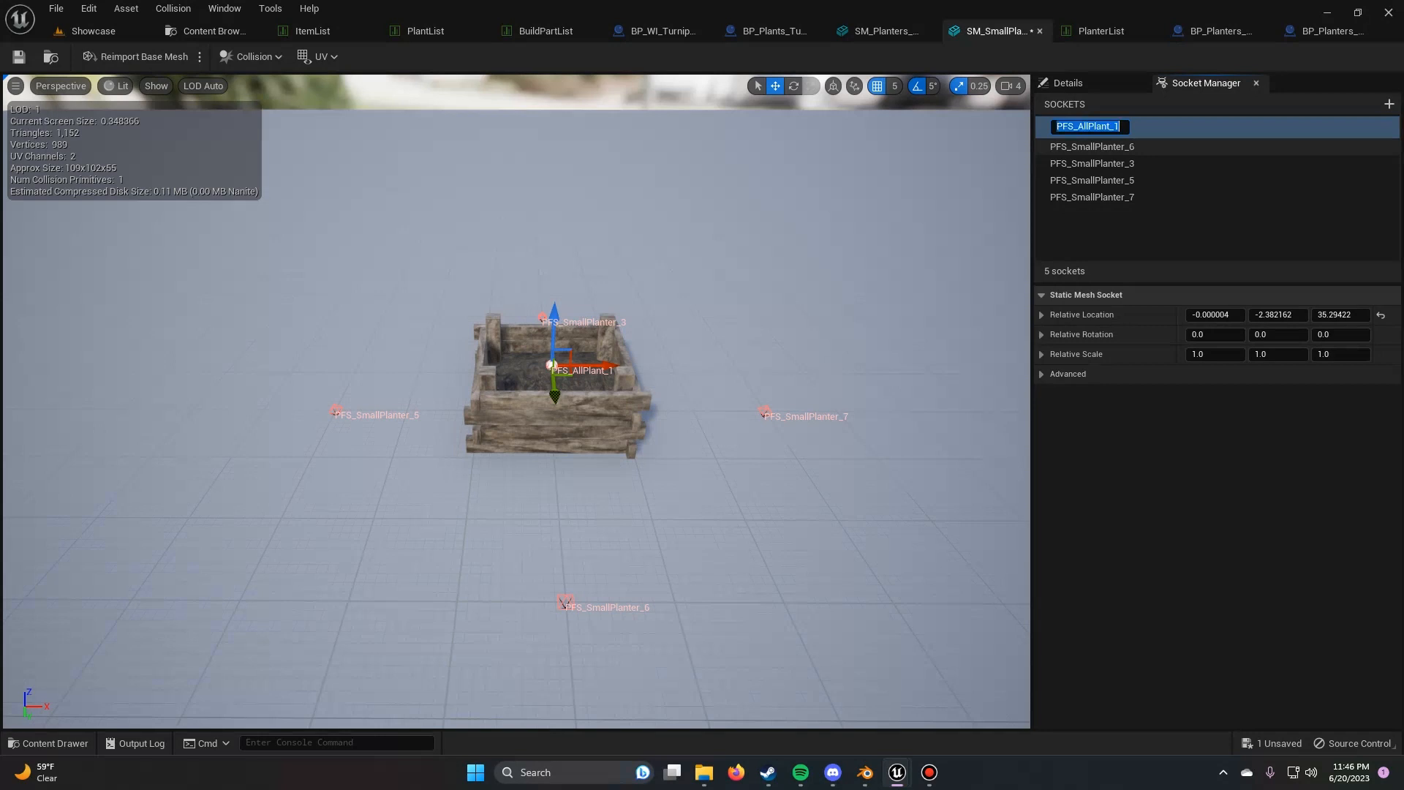
left_click(1092, 146)
left_click(1079, 124)
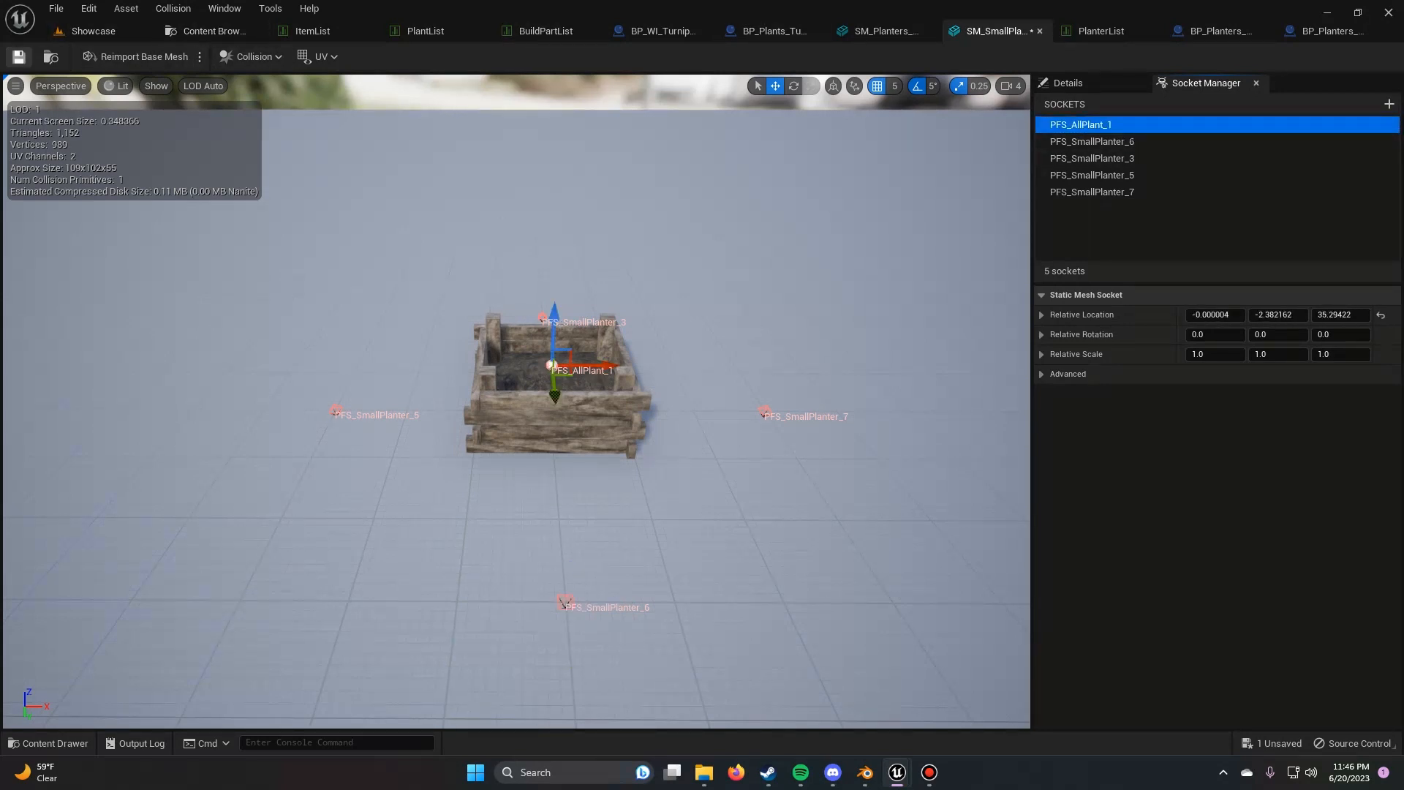
left_click(19, 57)
left_click(1039, 31)
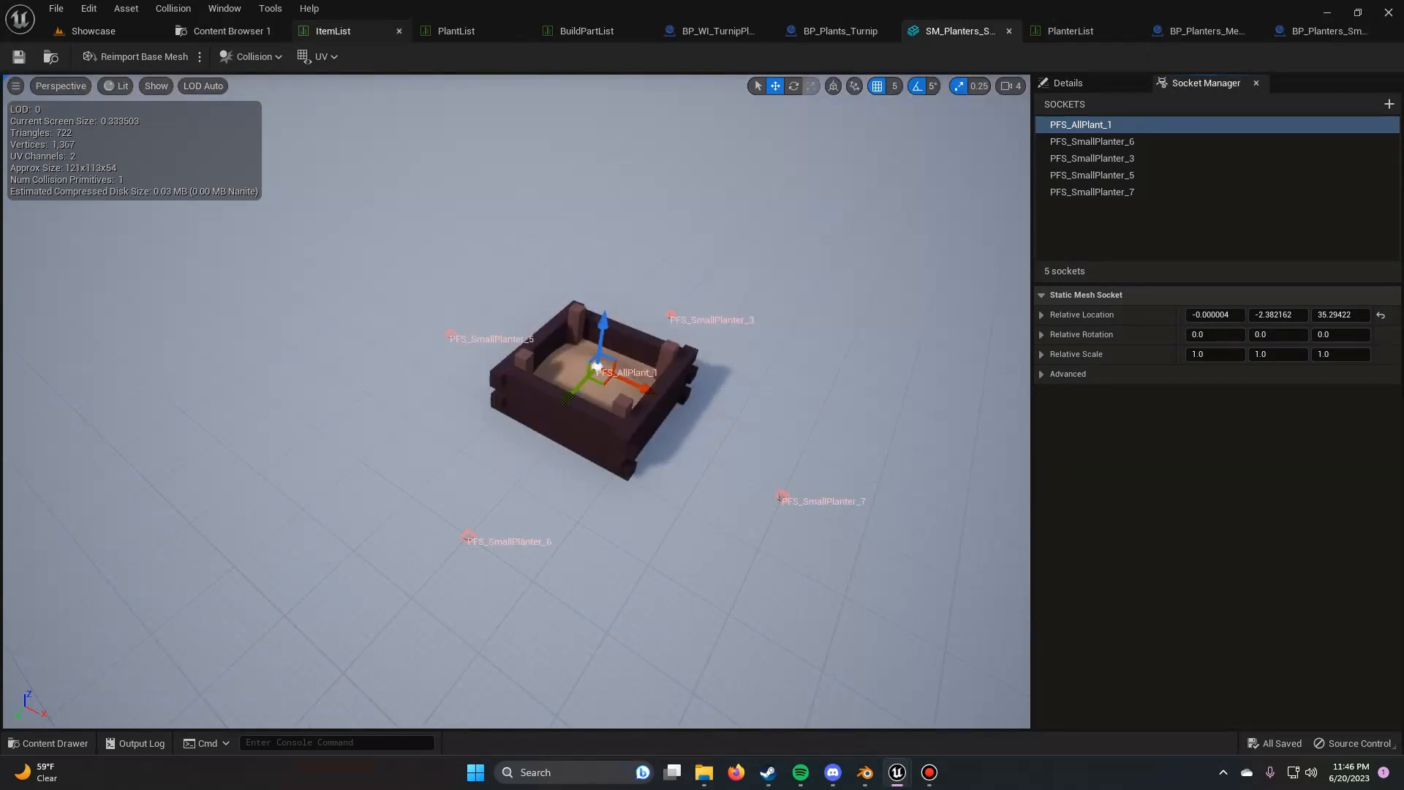
Step: Review all the item settings of the Planters_Small_00 row in the ItemList data table
left_click(349, 31)
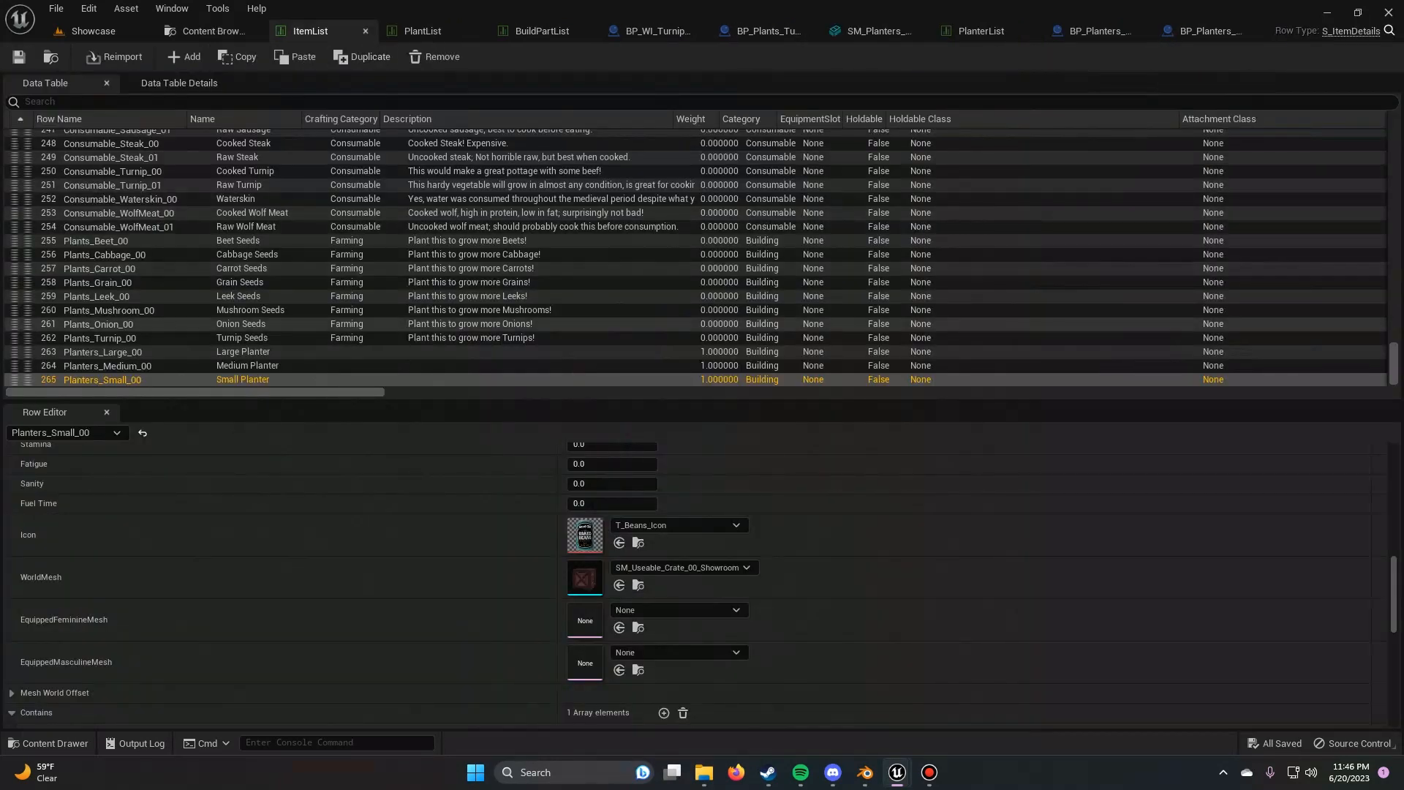
left_click(247, 365)
left_click(242, 379)
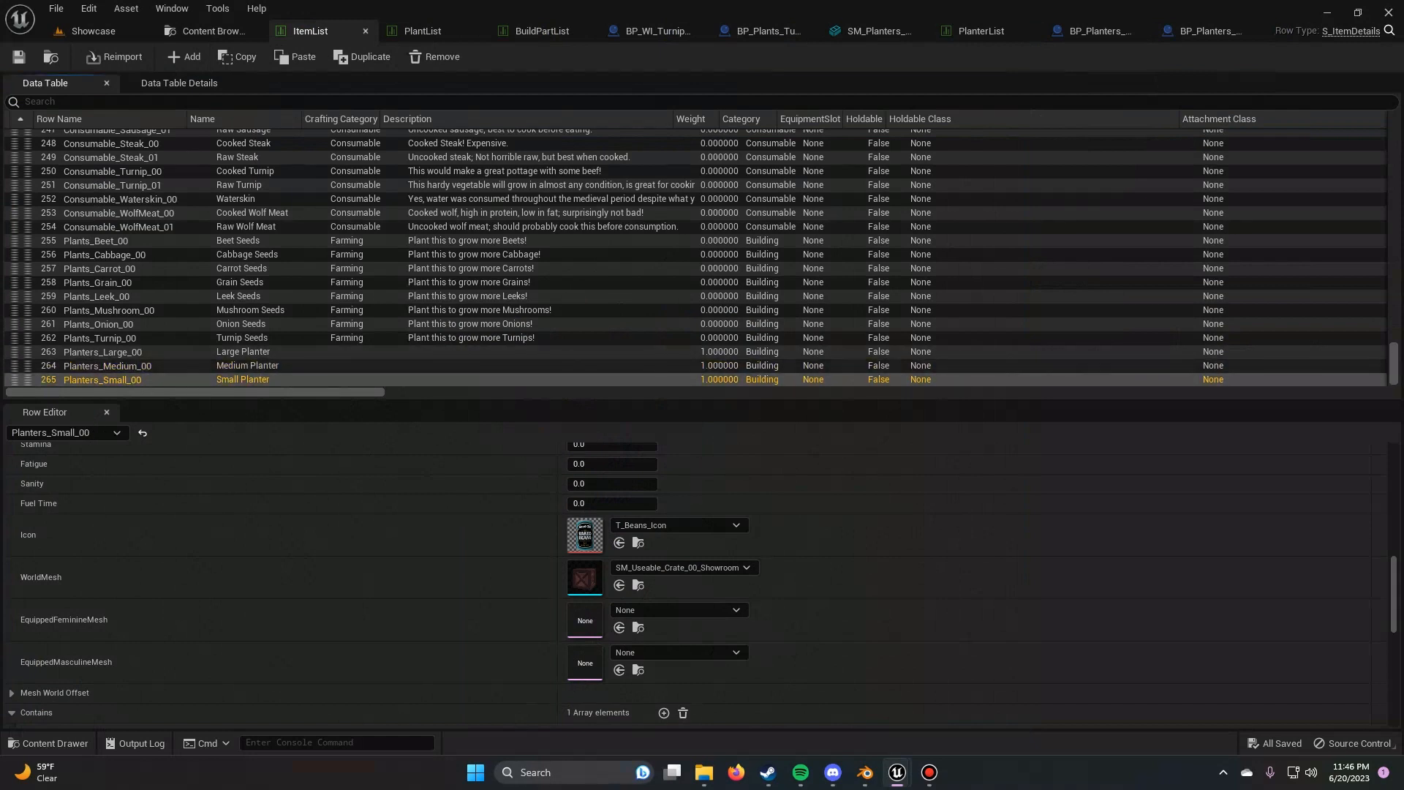
scroll(694, 585, "up", 3)
scroll(695, 531, "up", 5)
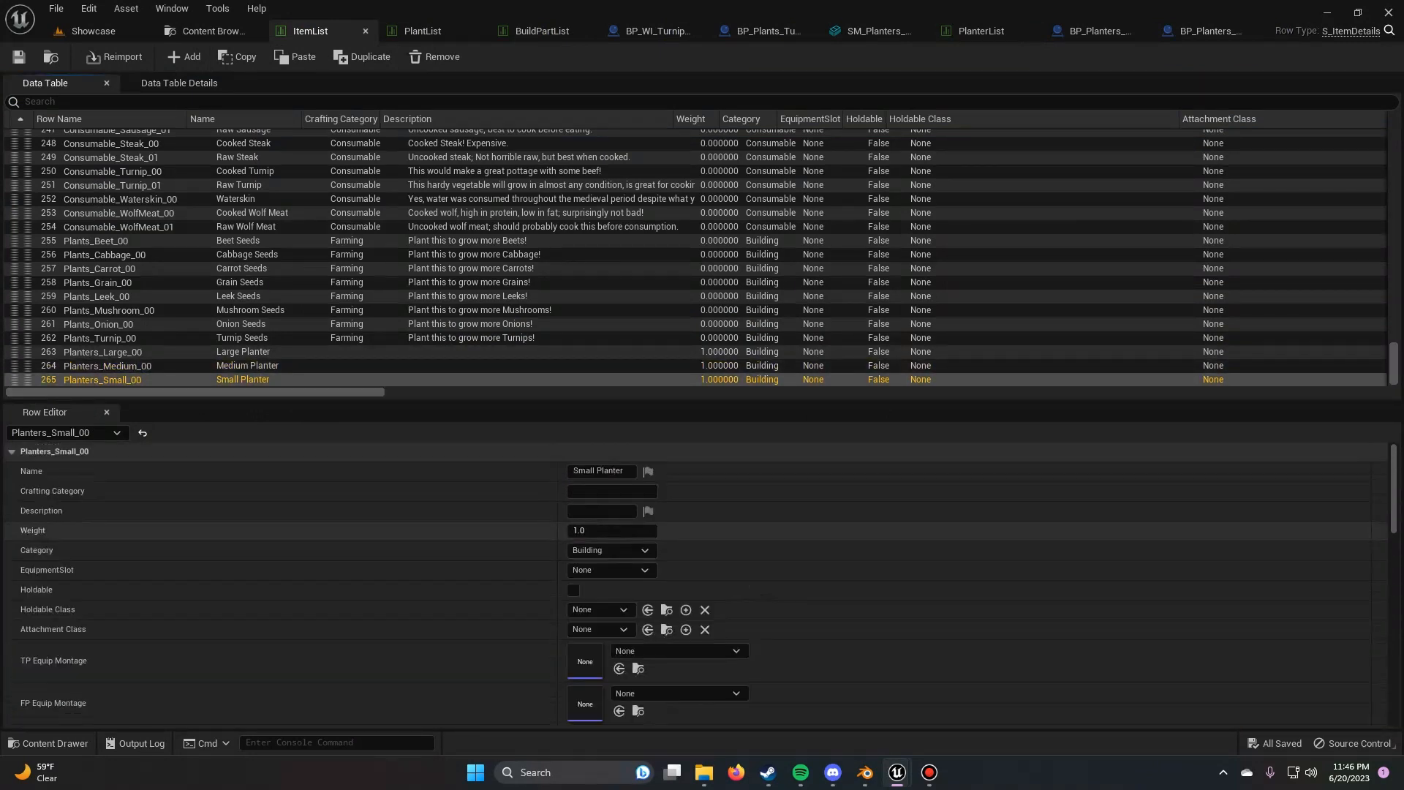
scroll(694, 497, "down", 8)
scroll(694, 585, "up", 3)
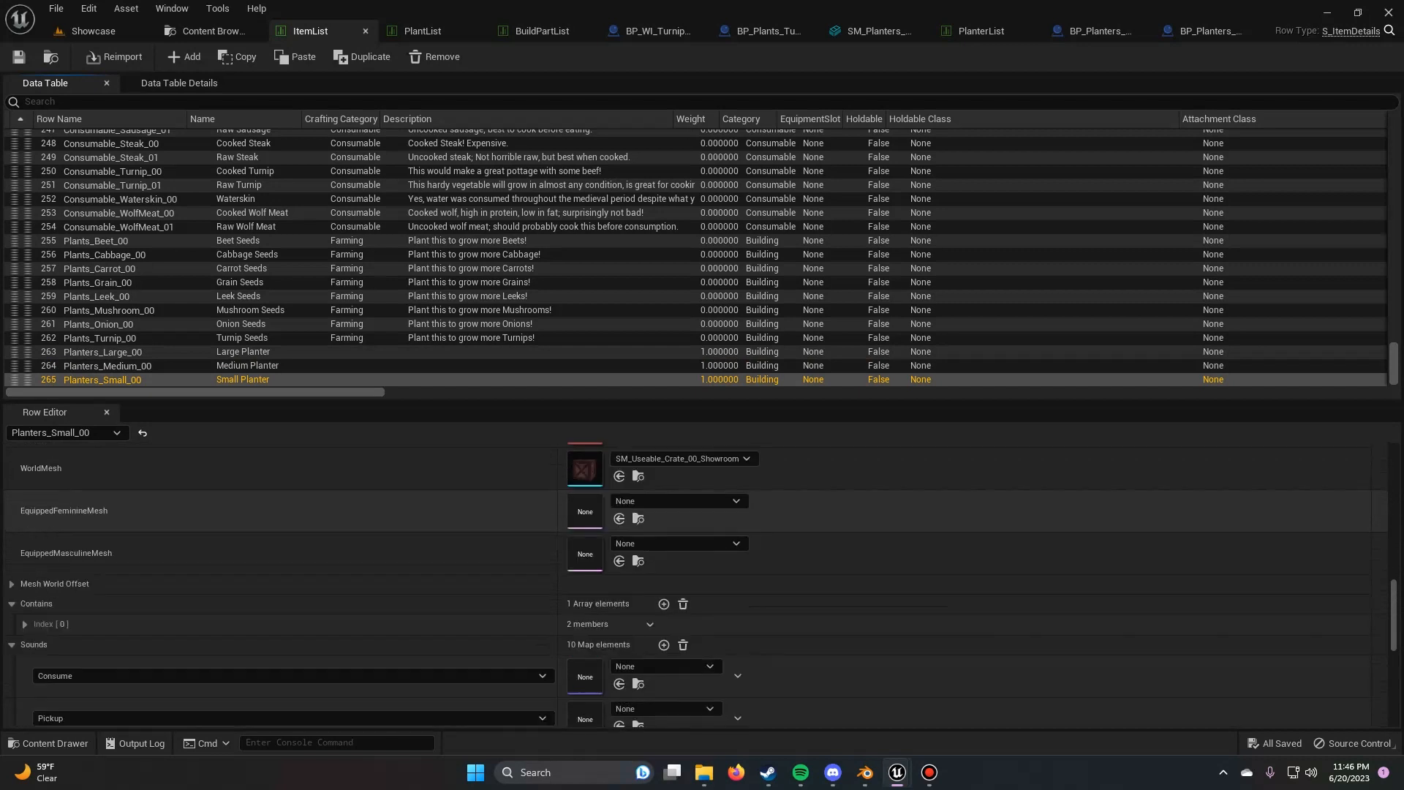
scroll(694, 585, "down", 3)
scroll(694, 585, "up", 2)
scroll(695, 585, "up", 4)
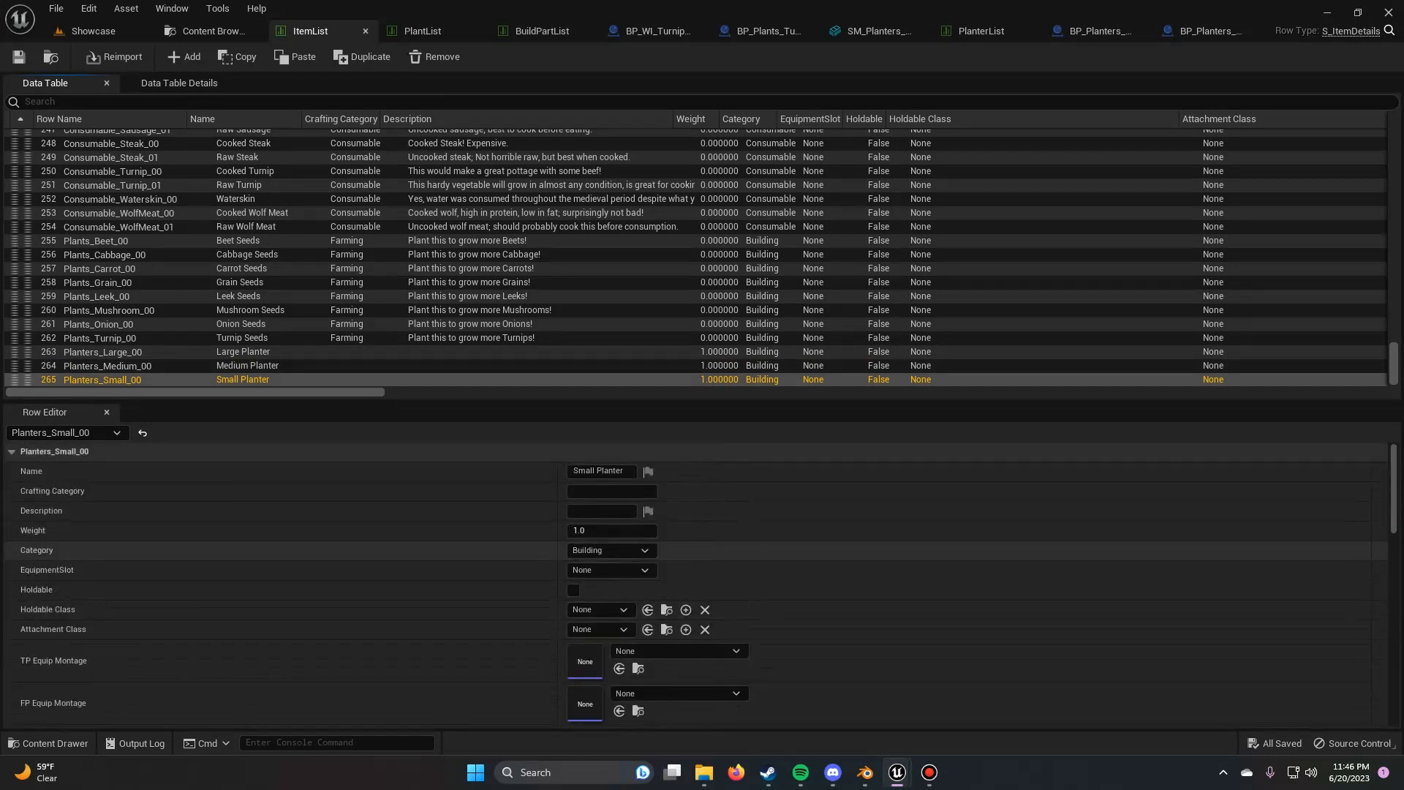
scroll(694, 584, "down", 8)
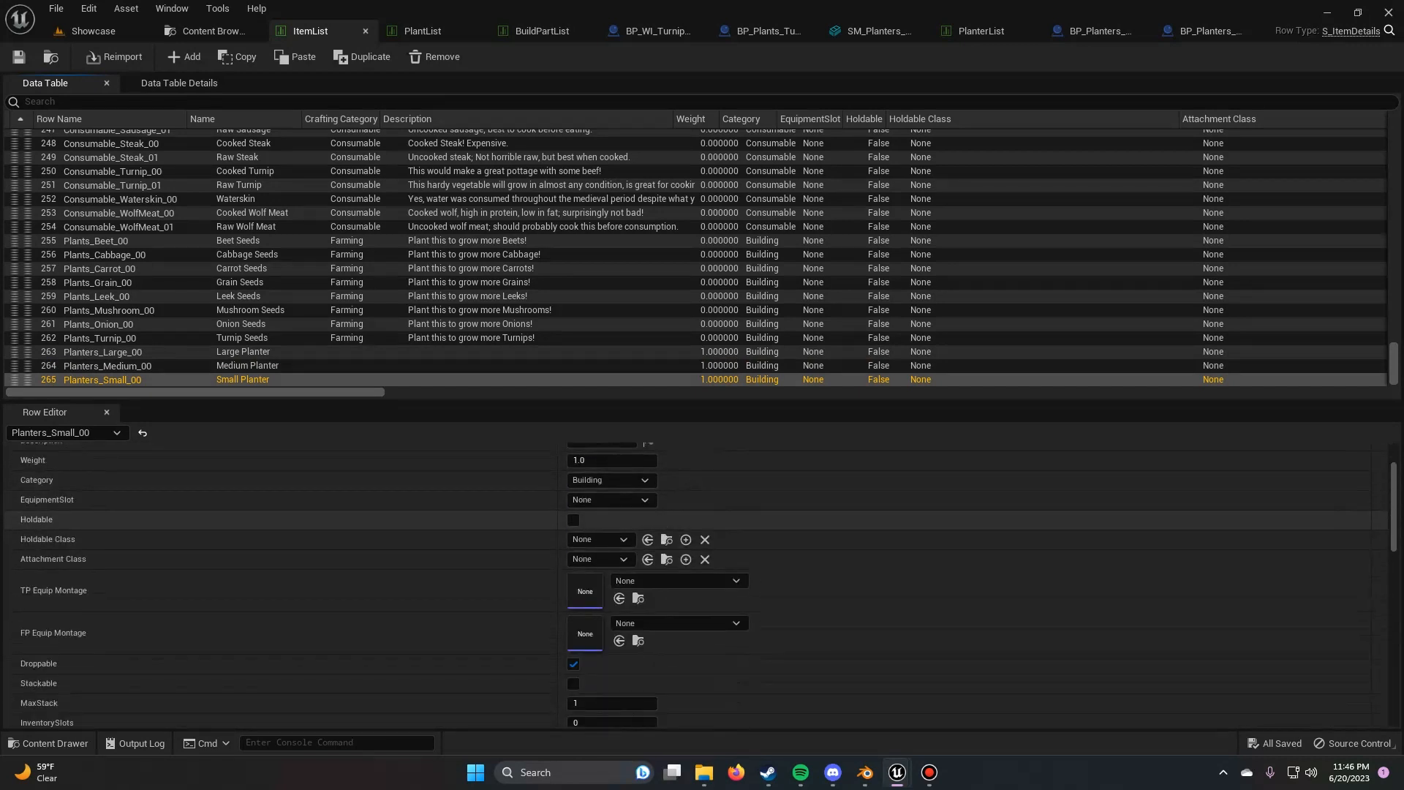
scroll(694, 585, "down", 8)
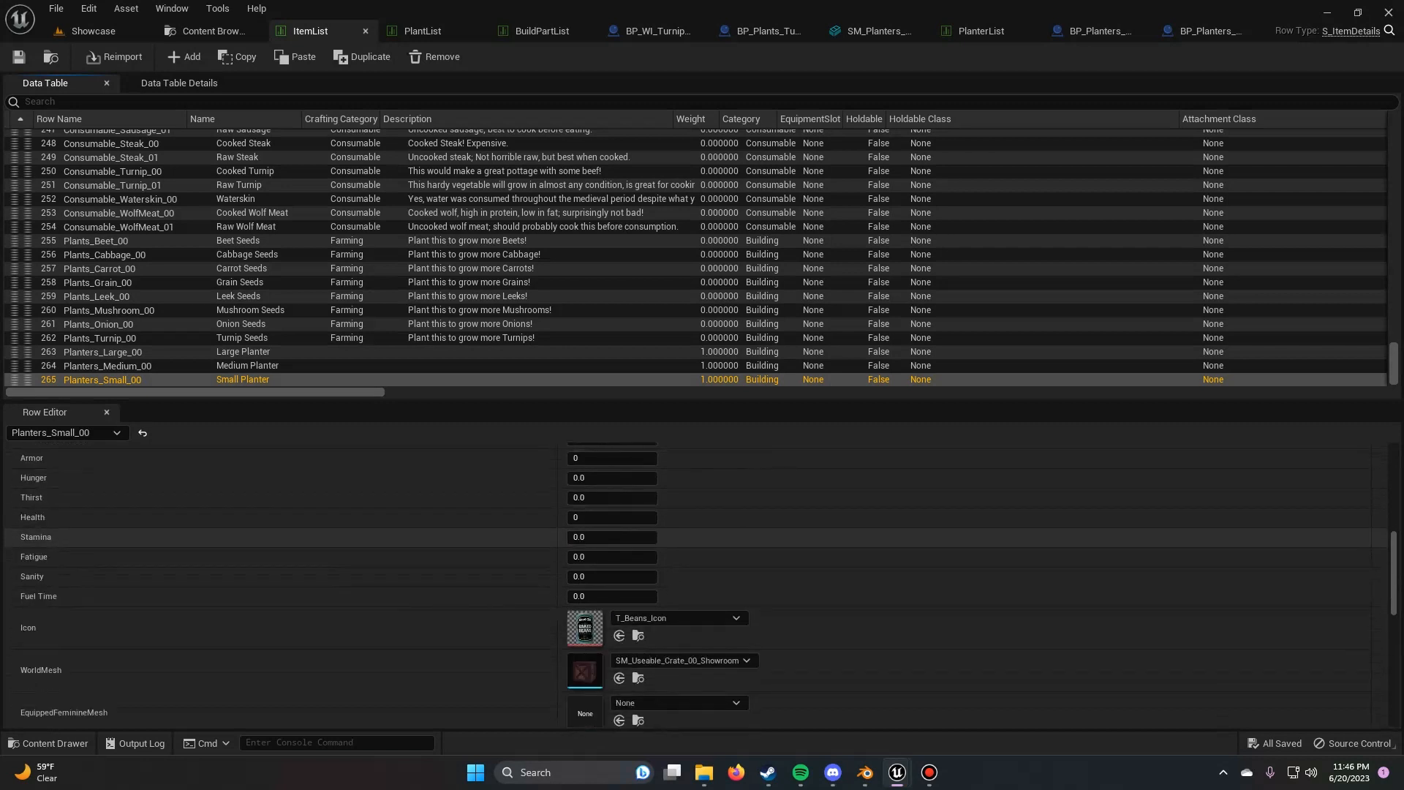
scroll(695, 585, "down", 5)
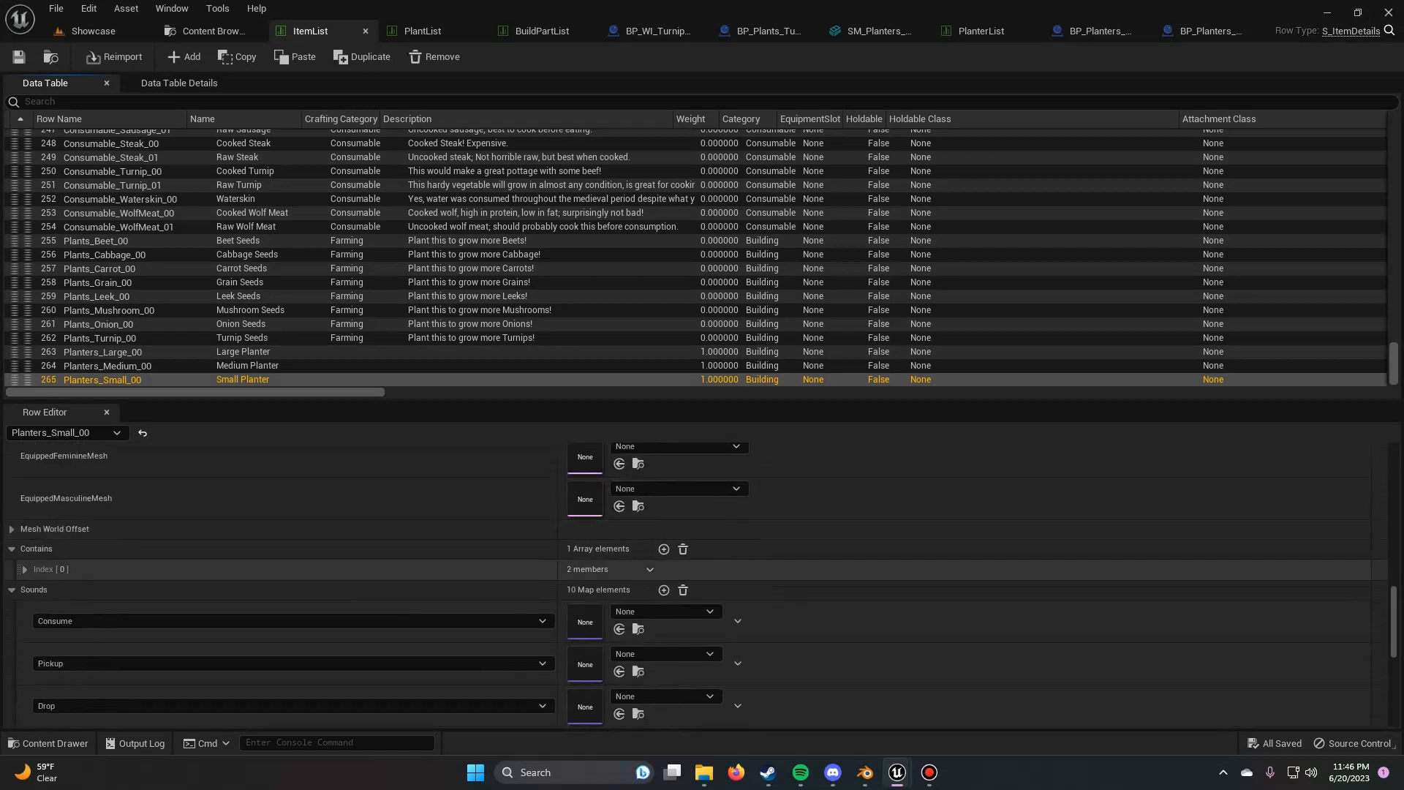
scroll(695, 548, "down", 2)
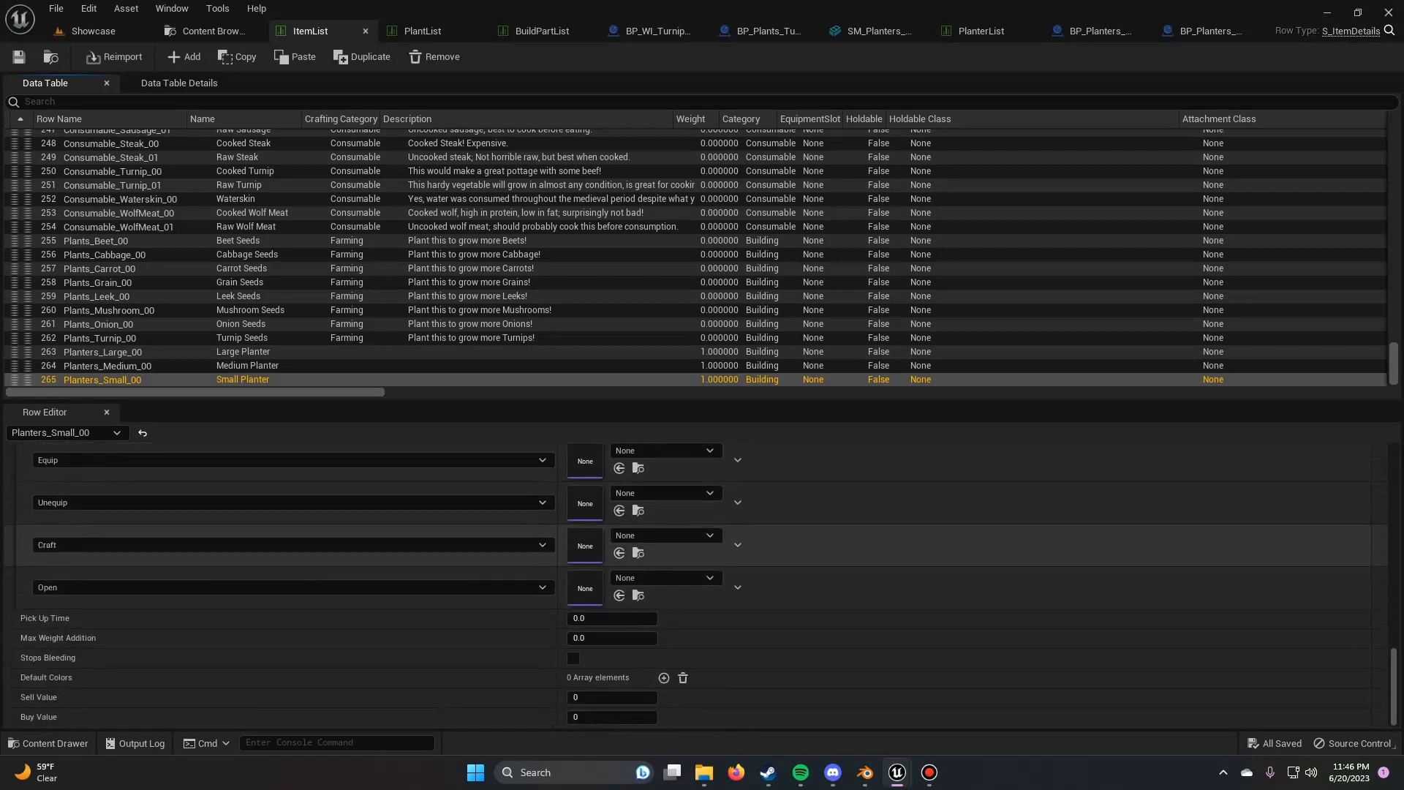
scroll(694, 585, "up", 15)
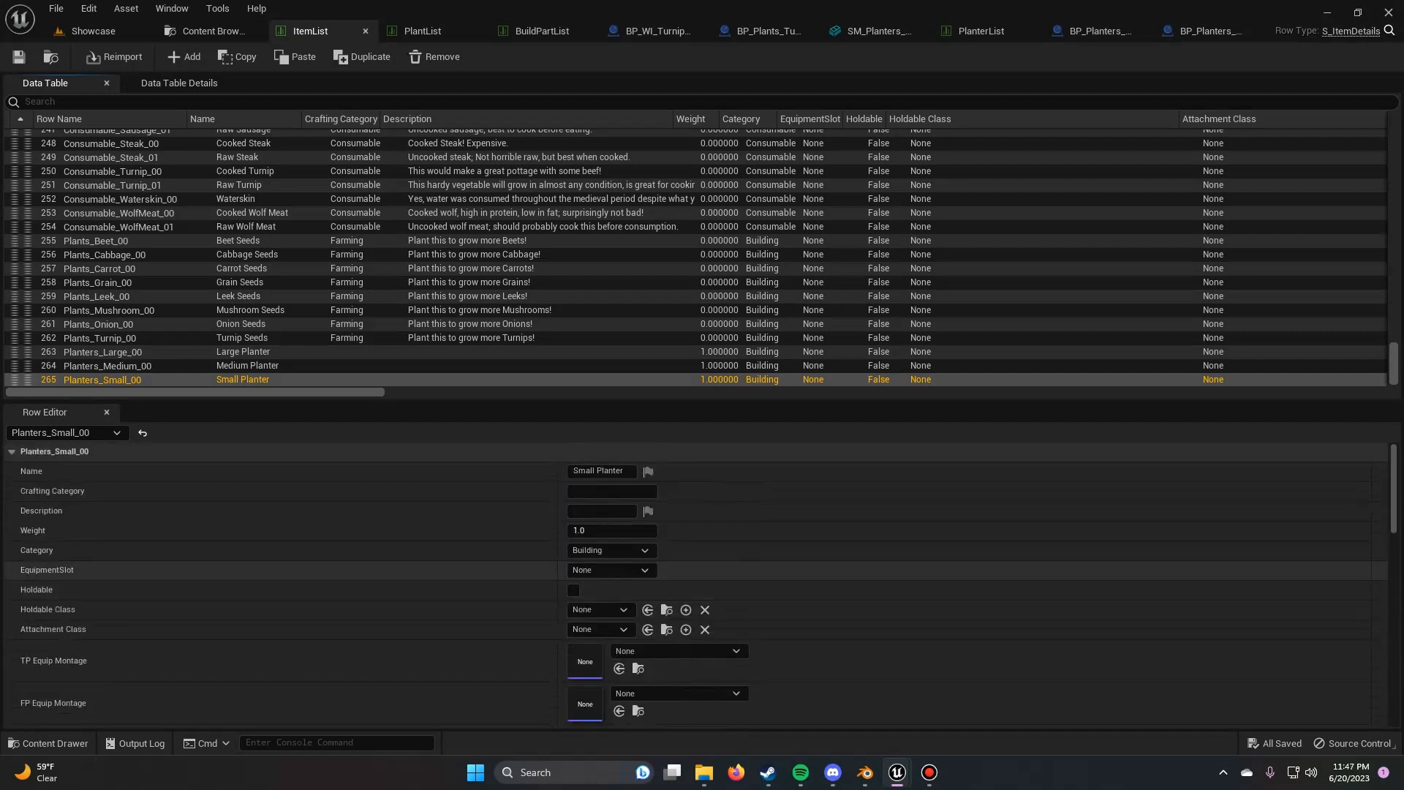
scroll(615, 567, "down", 3)
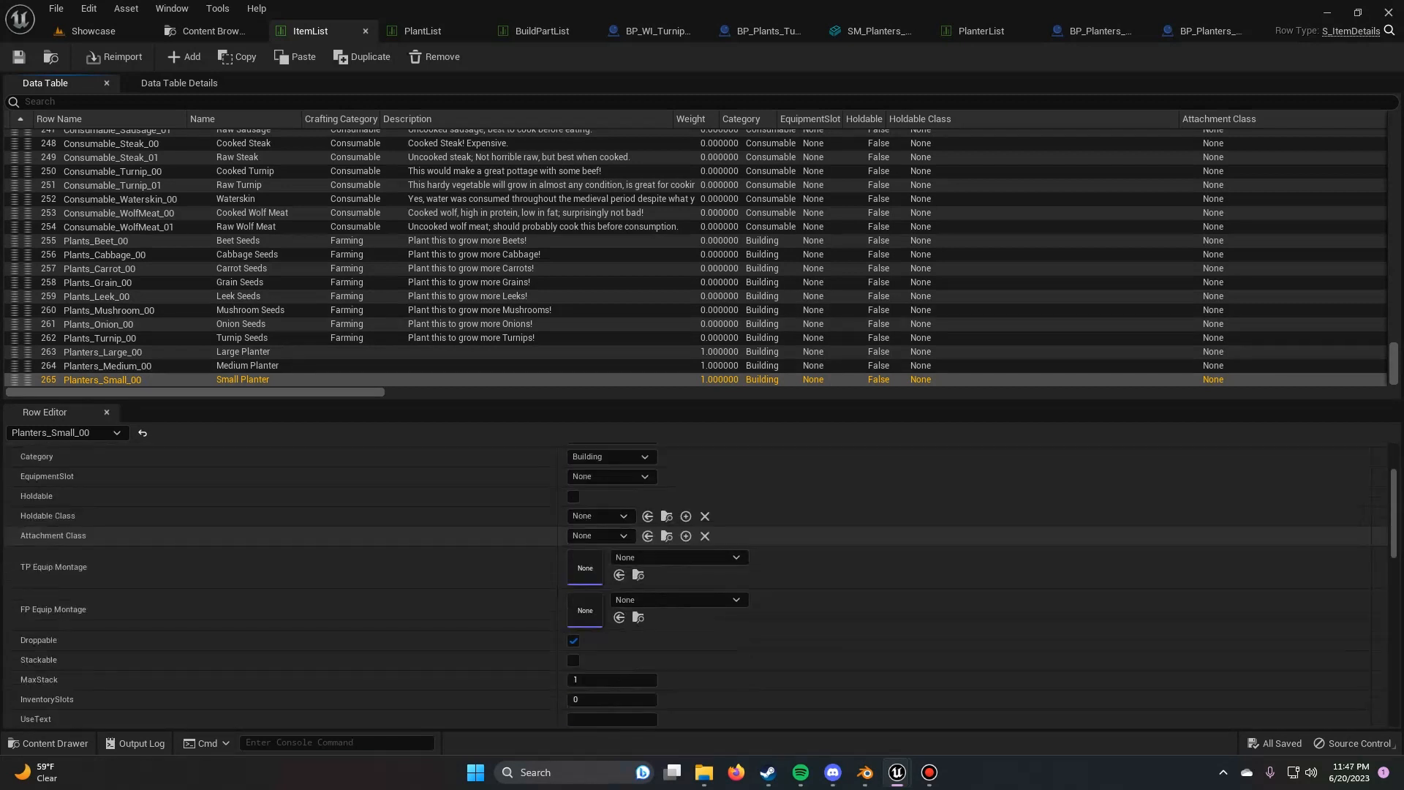
scroll(632, 559, "up", 4)
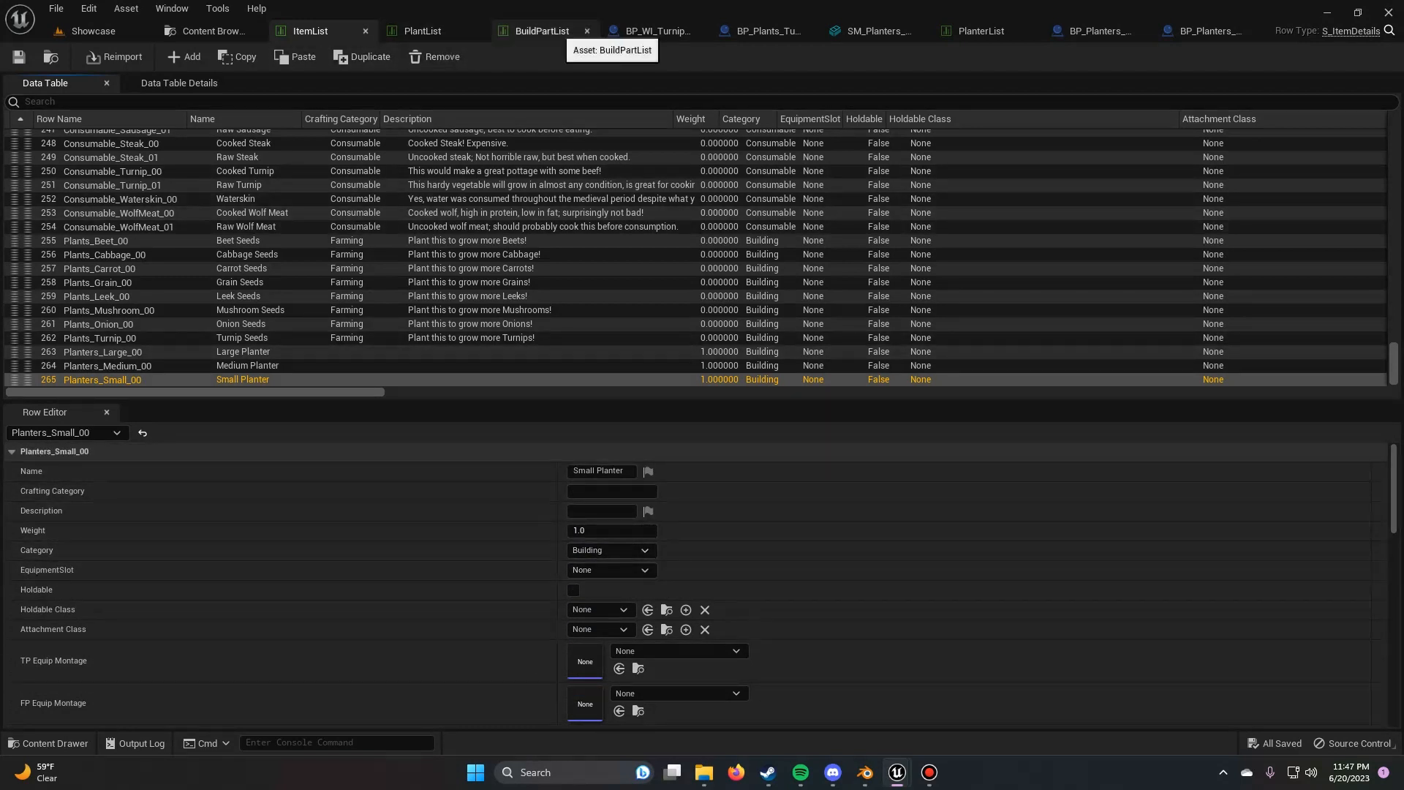
Step: Copy the row name Planters_Small_00 from the ItemList data table
key("F2")
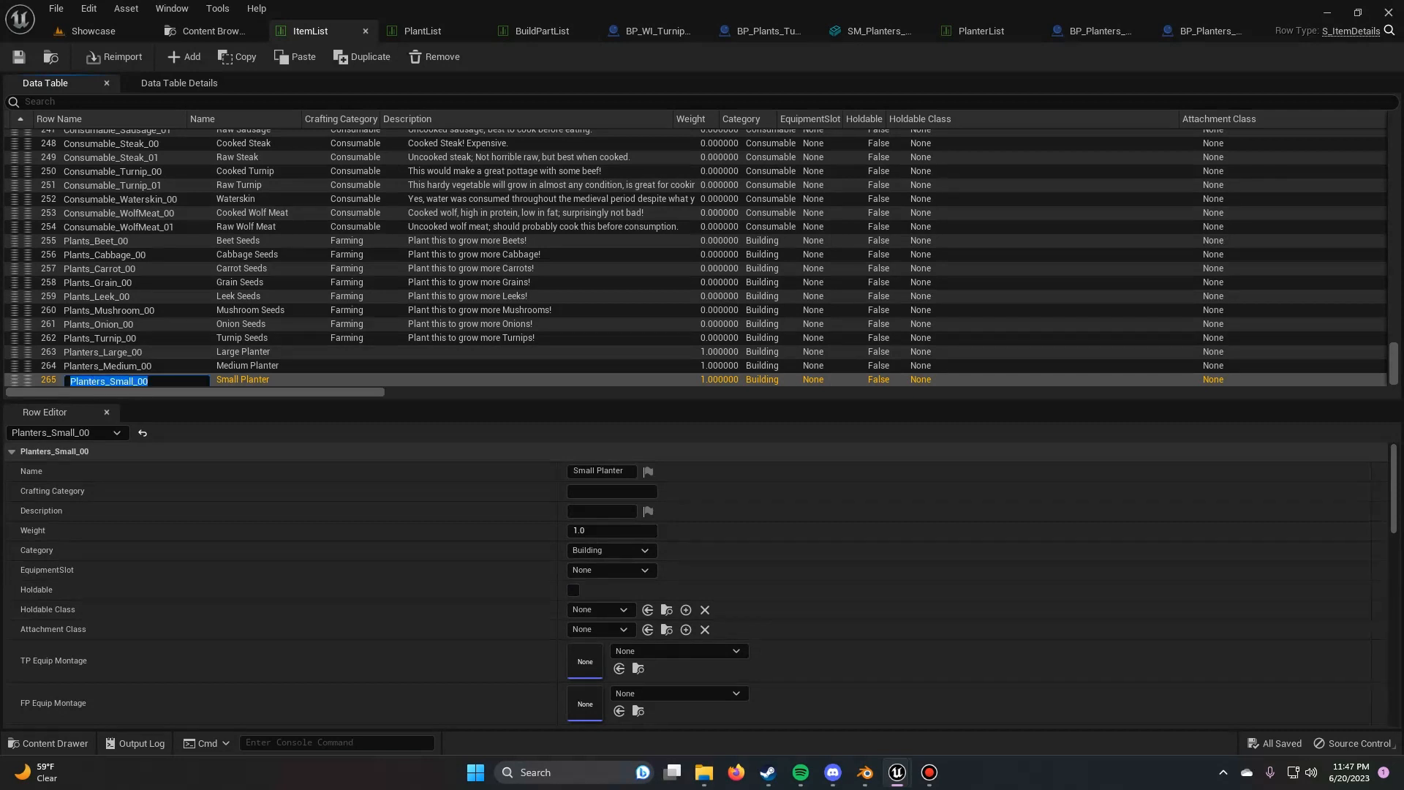
key("Return")
left_click(117, 365)
left_click(117, 380)
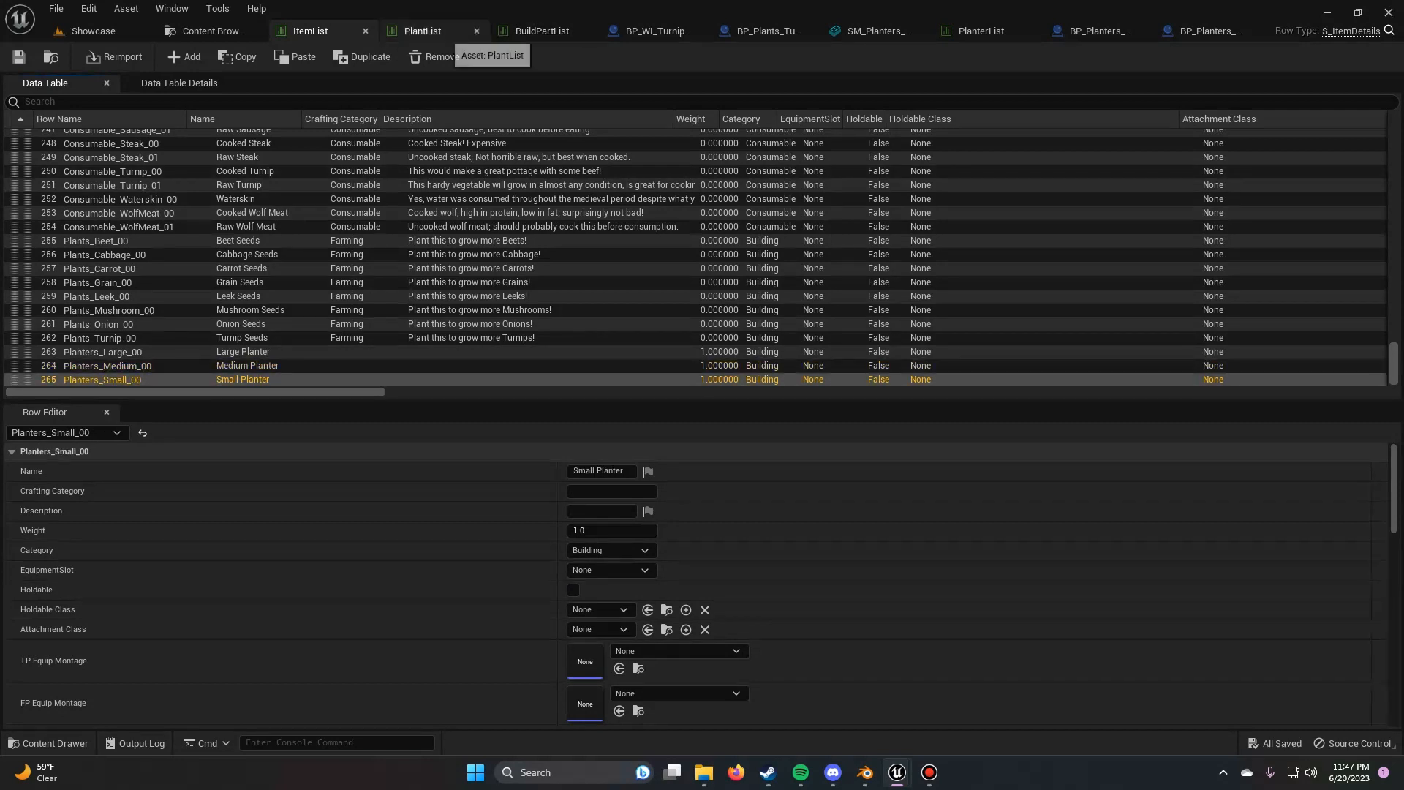
Step: Duplicate the Planters_Medium_00 row in BuildPartList, giving the copy the row name Planters_Small_00 and the name Small Planter
left_click(438, 31)
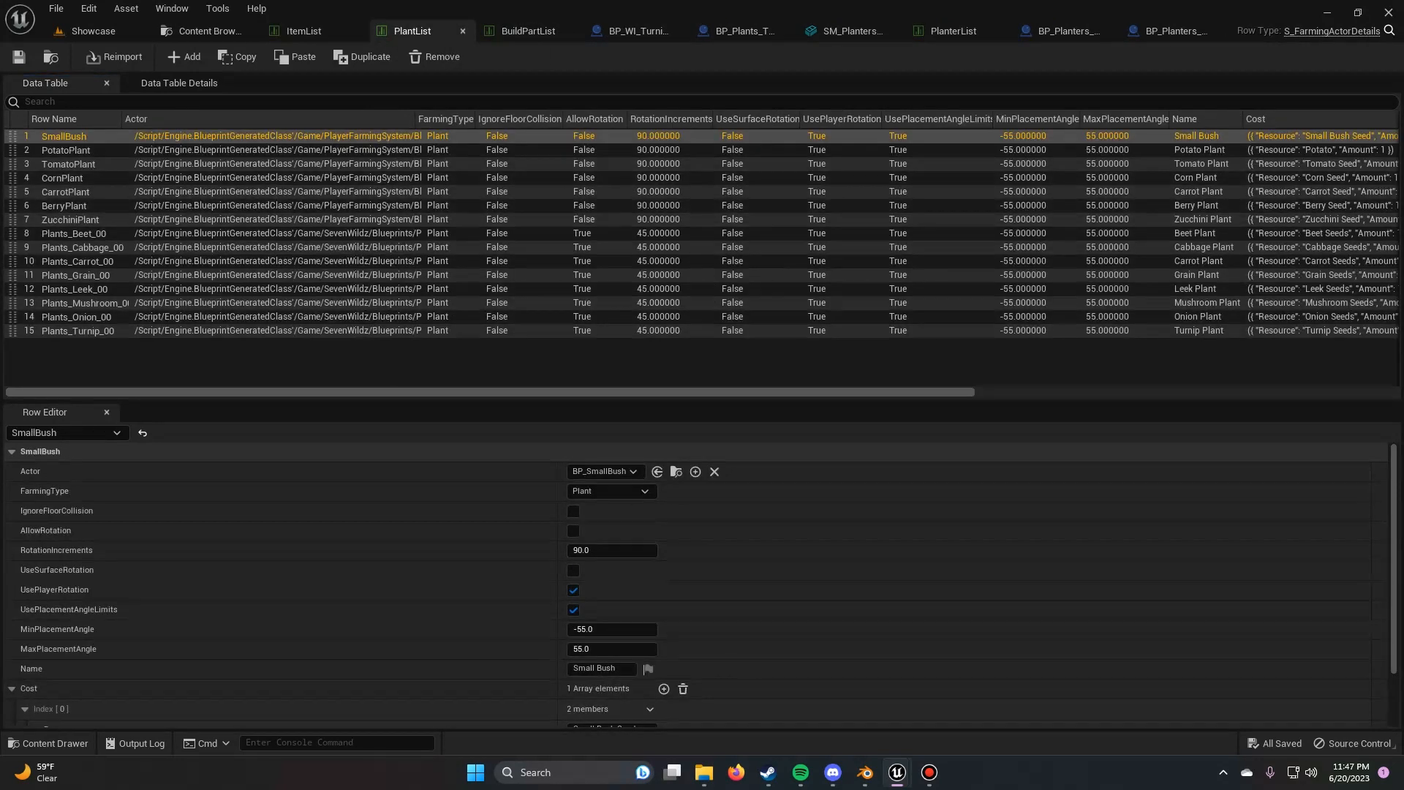
left_click(534, 31)
right_click(94, 378)
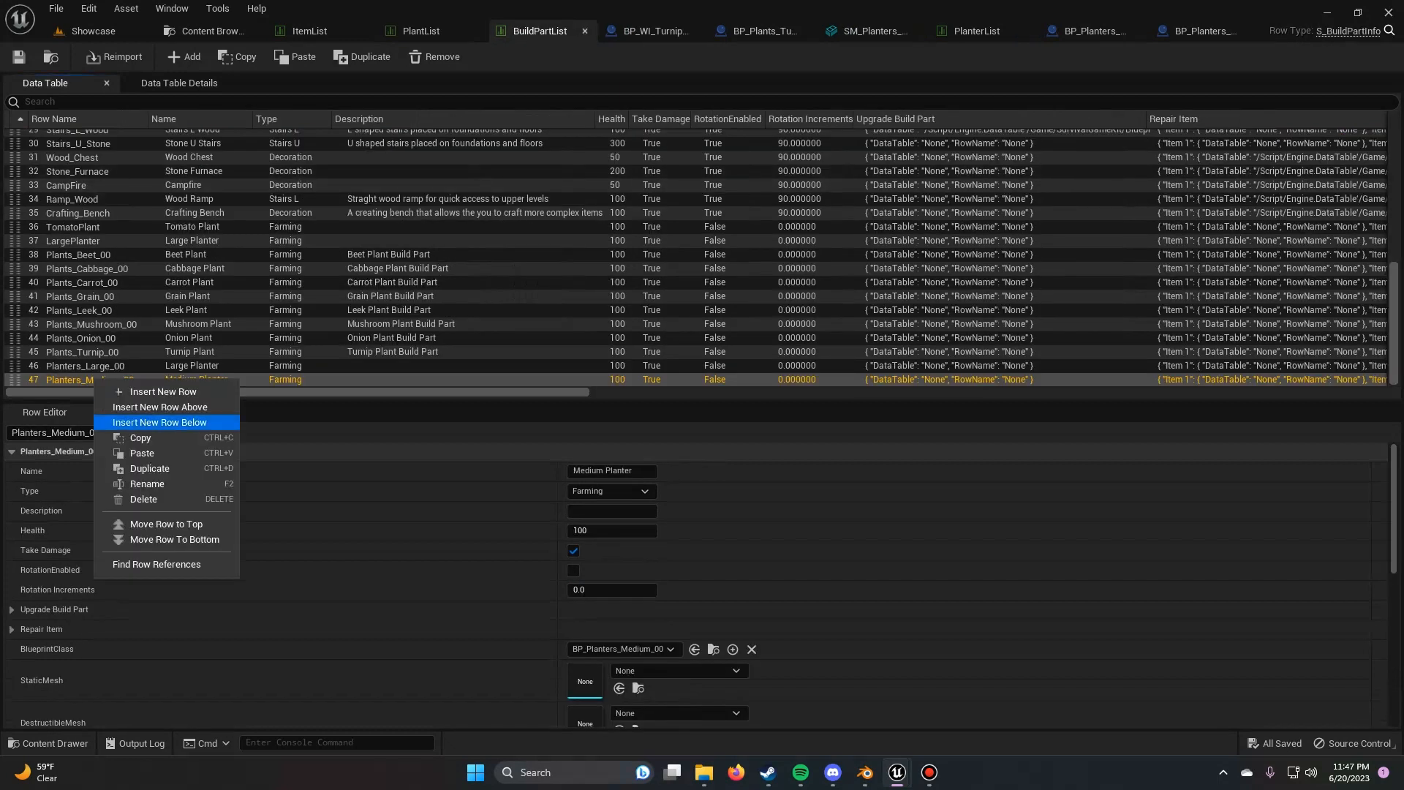
left_click(124, 468)
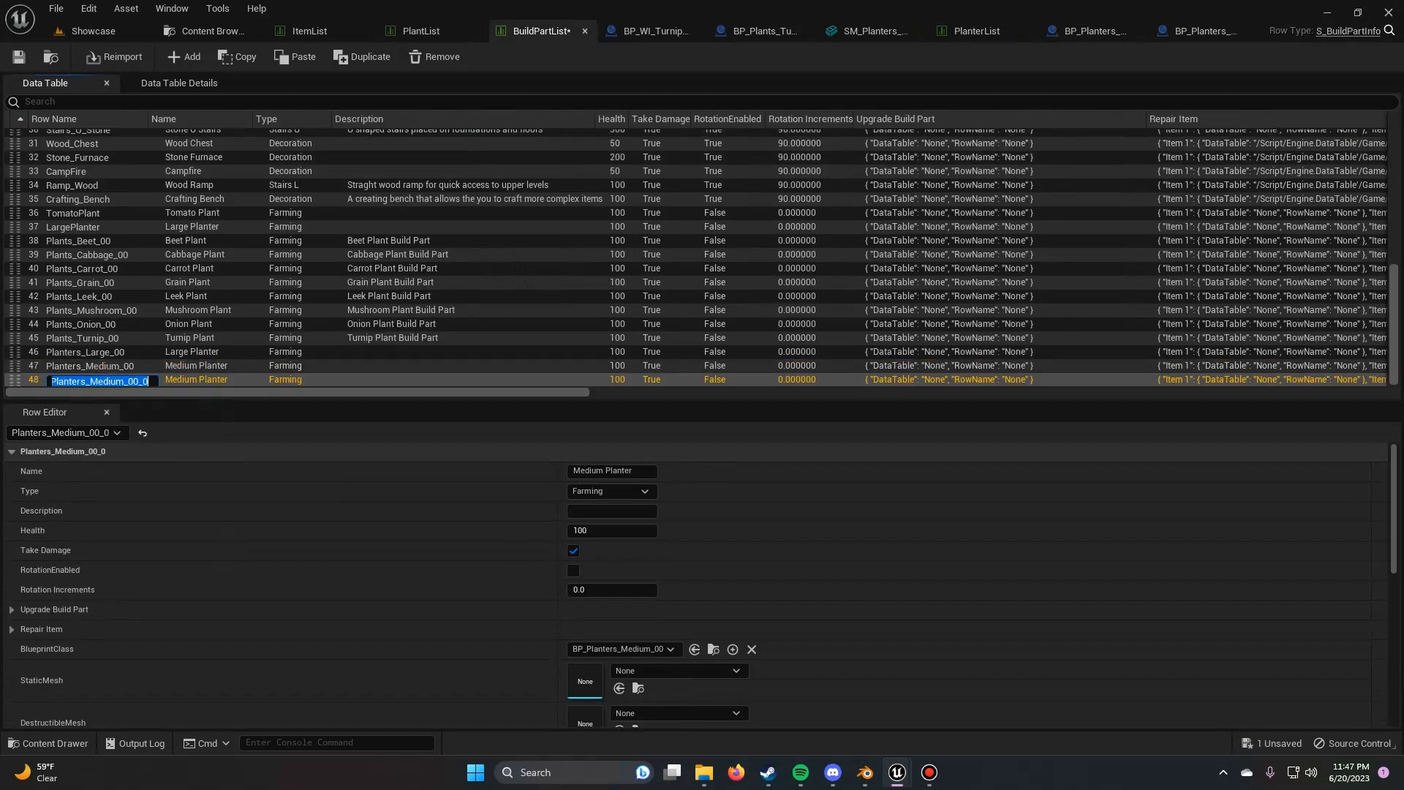
key("Return")
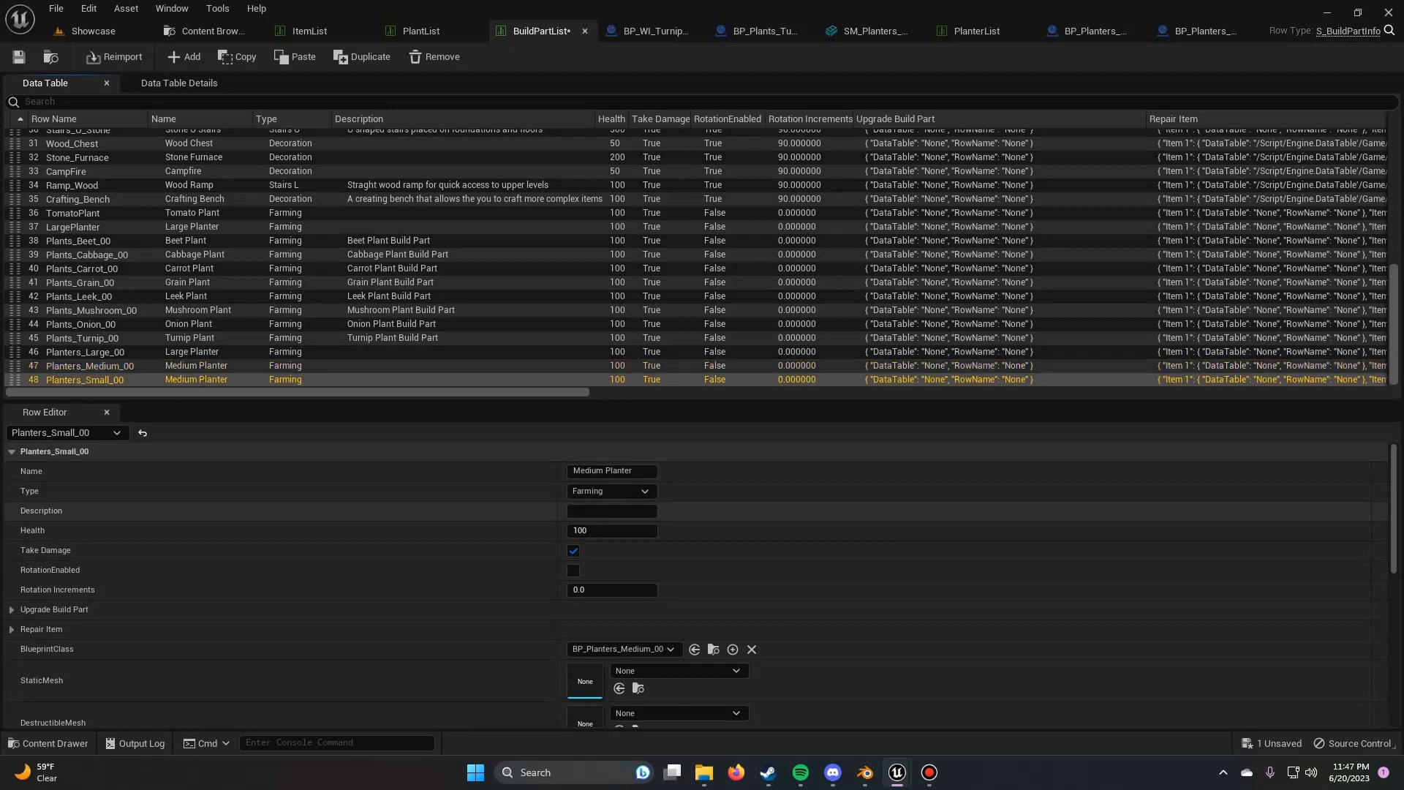
double_click(587, 470)
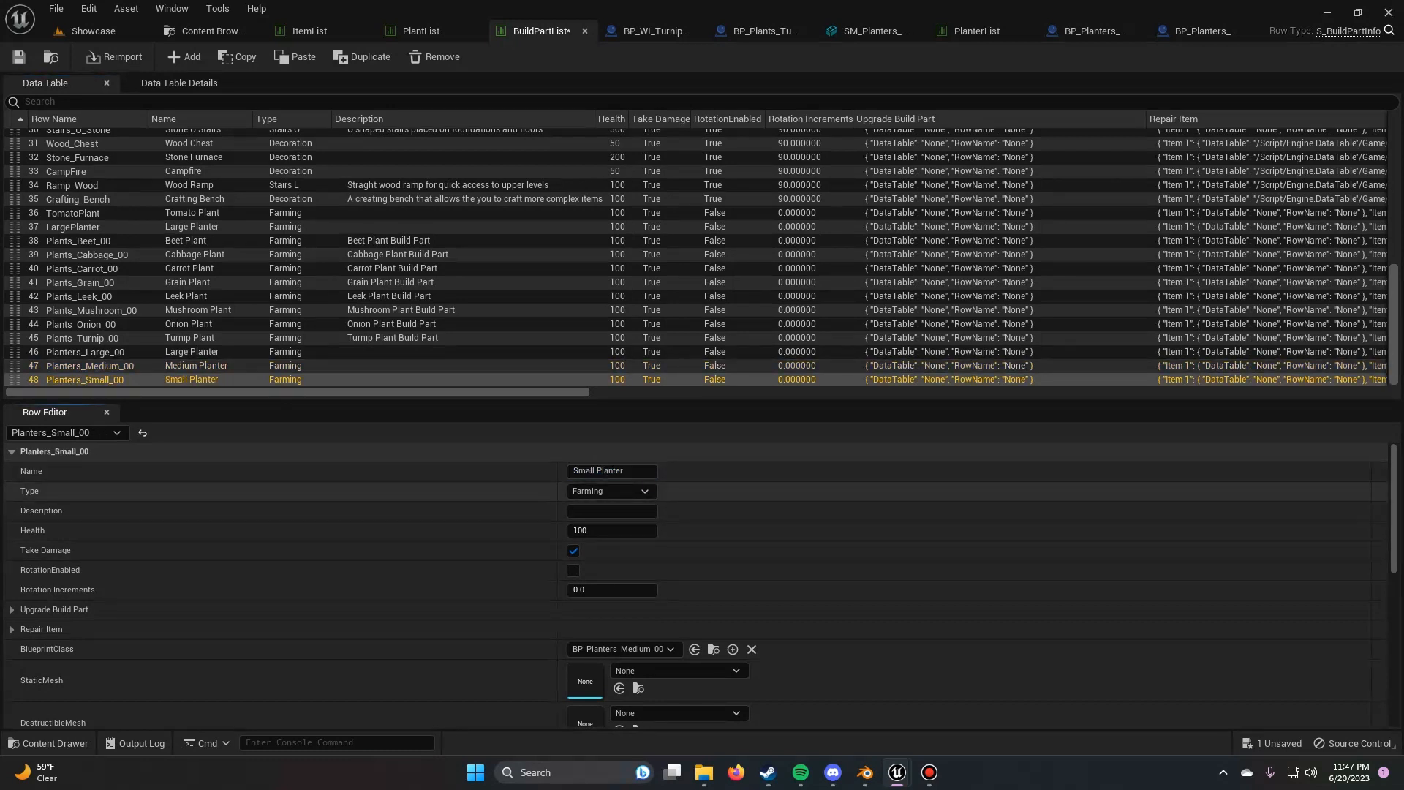
Step: Find BP_Planters_Small_00 in the SevenWildz Blueprints Planters folder and open it in the blueprint editor
scroll(614, 578, "down", 3)
scroll(643, 570, "down", 1)
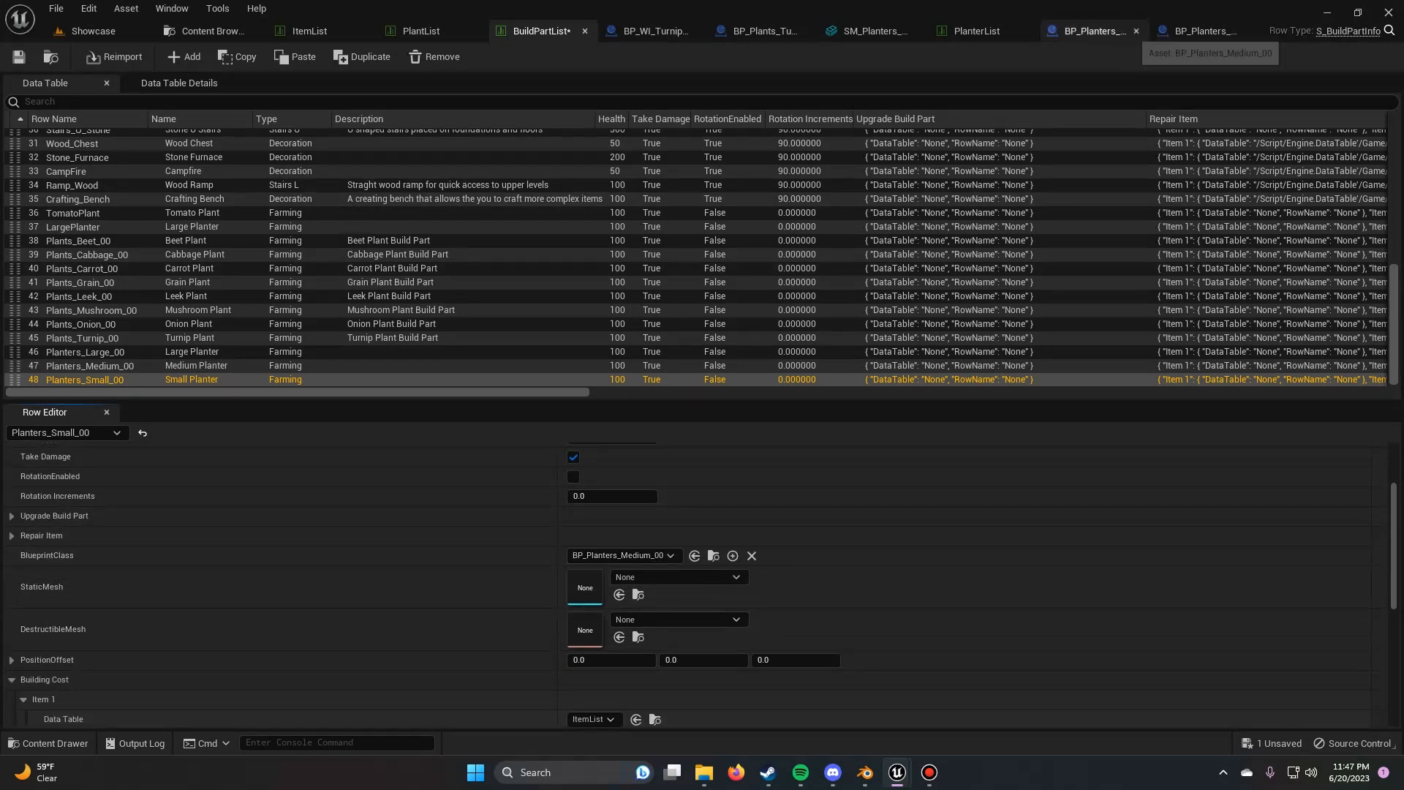
left_click(1203, 31)
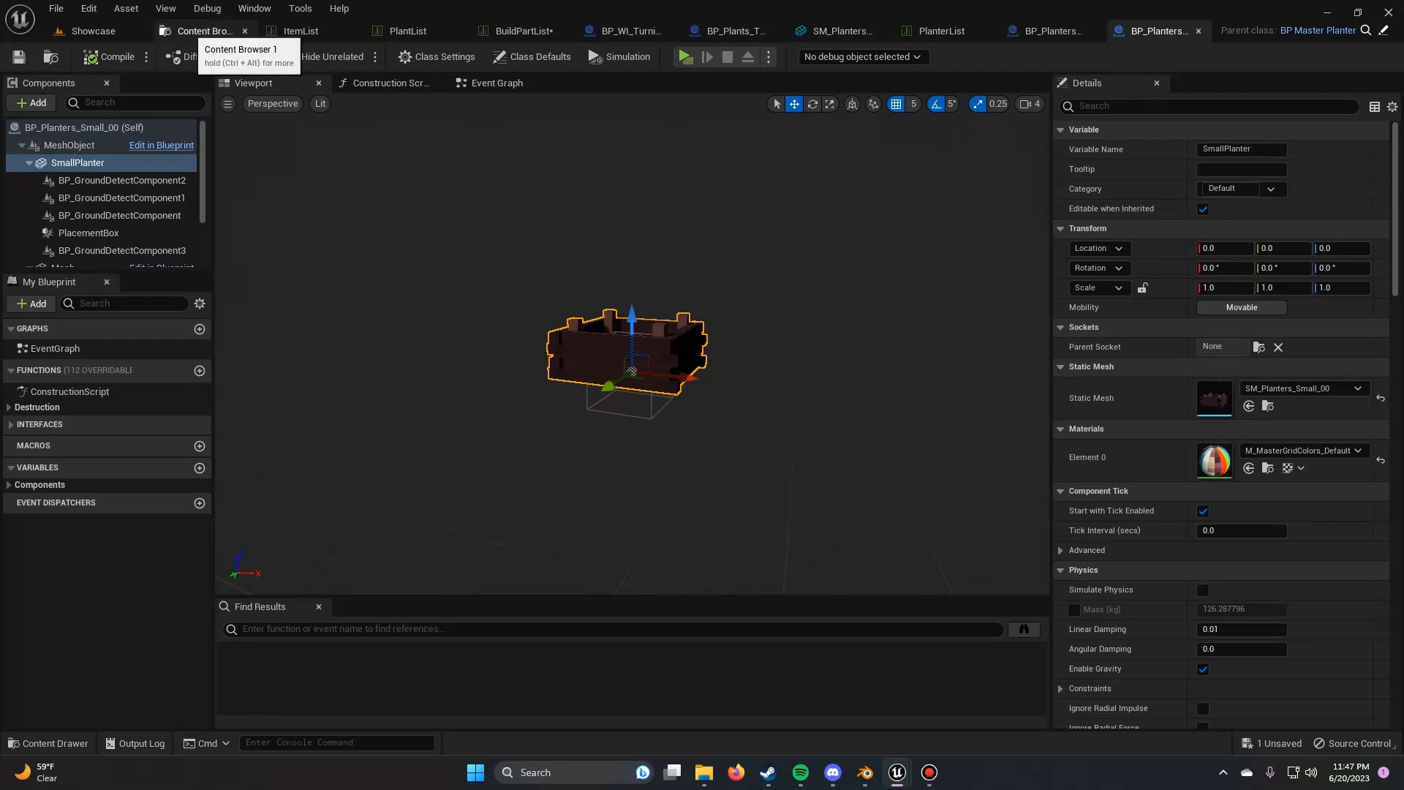
left_click(202, 31)
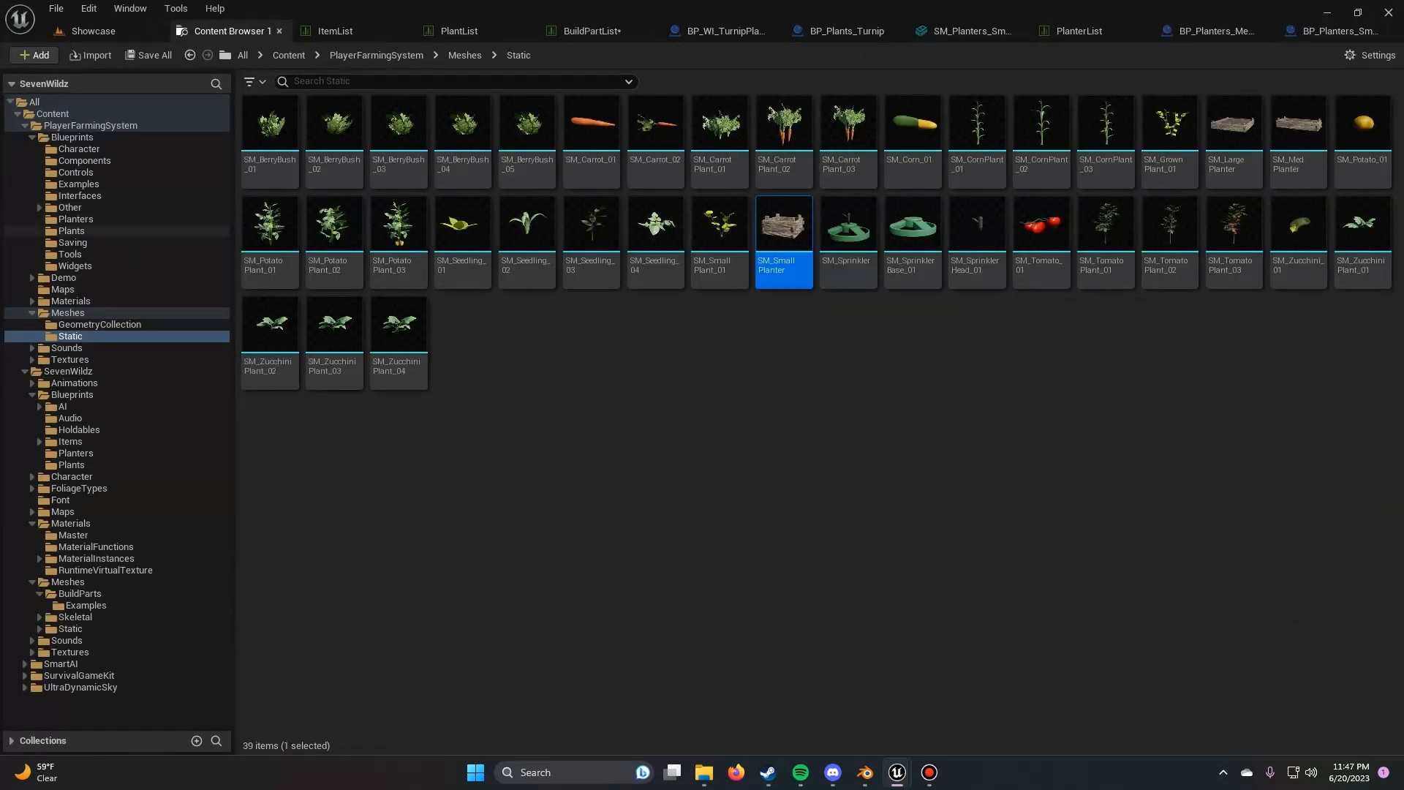
left_click(75, 218)
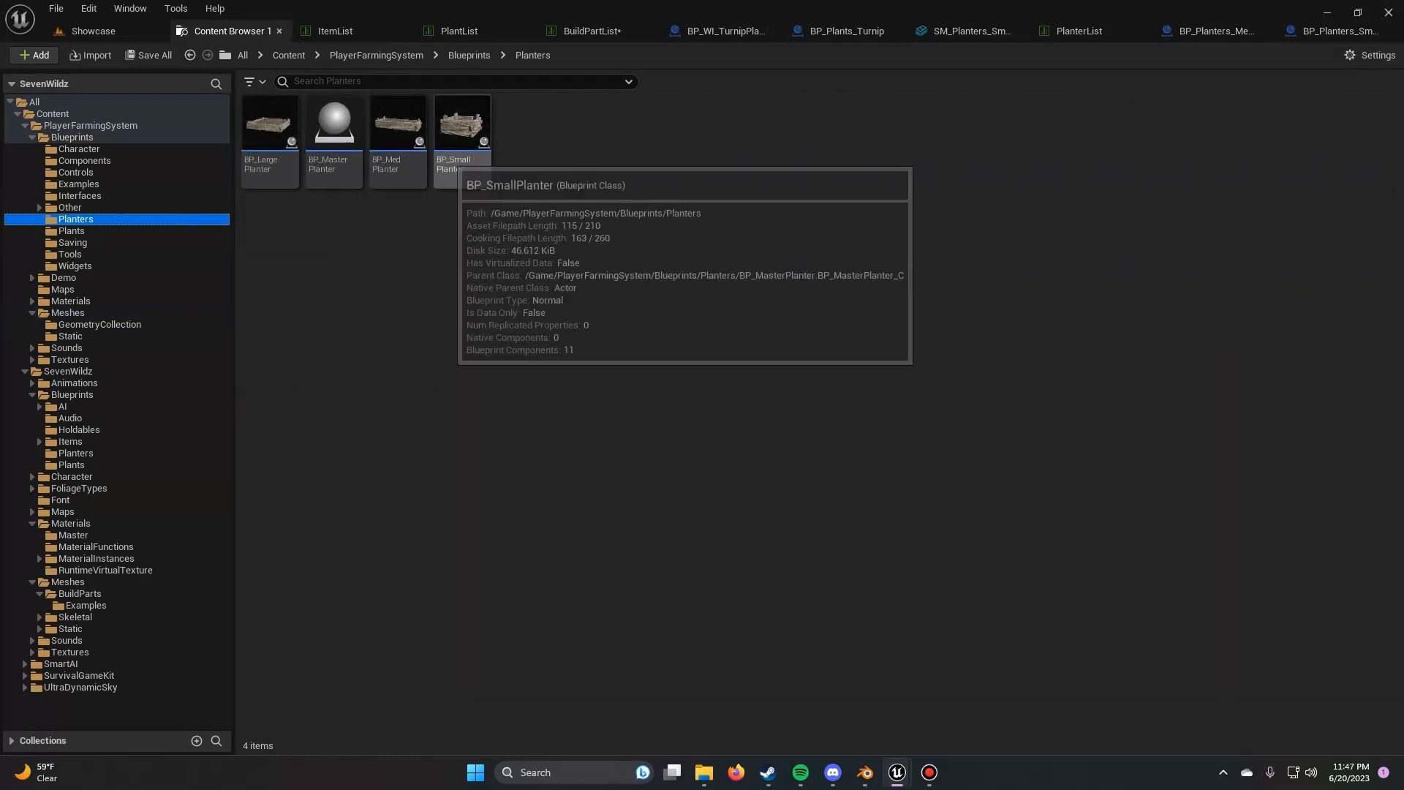
left_click(462, 126)
left_click(75, 453)
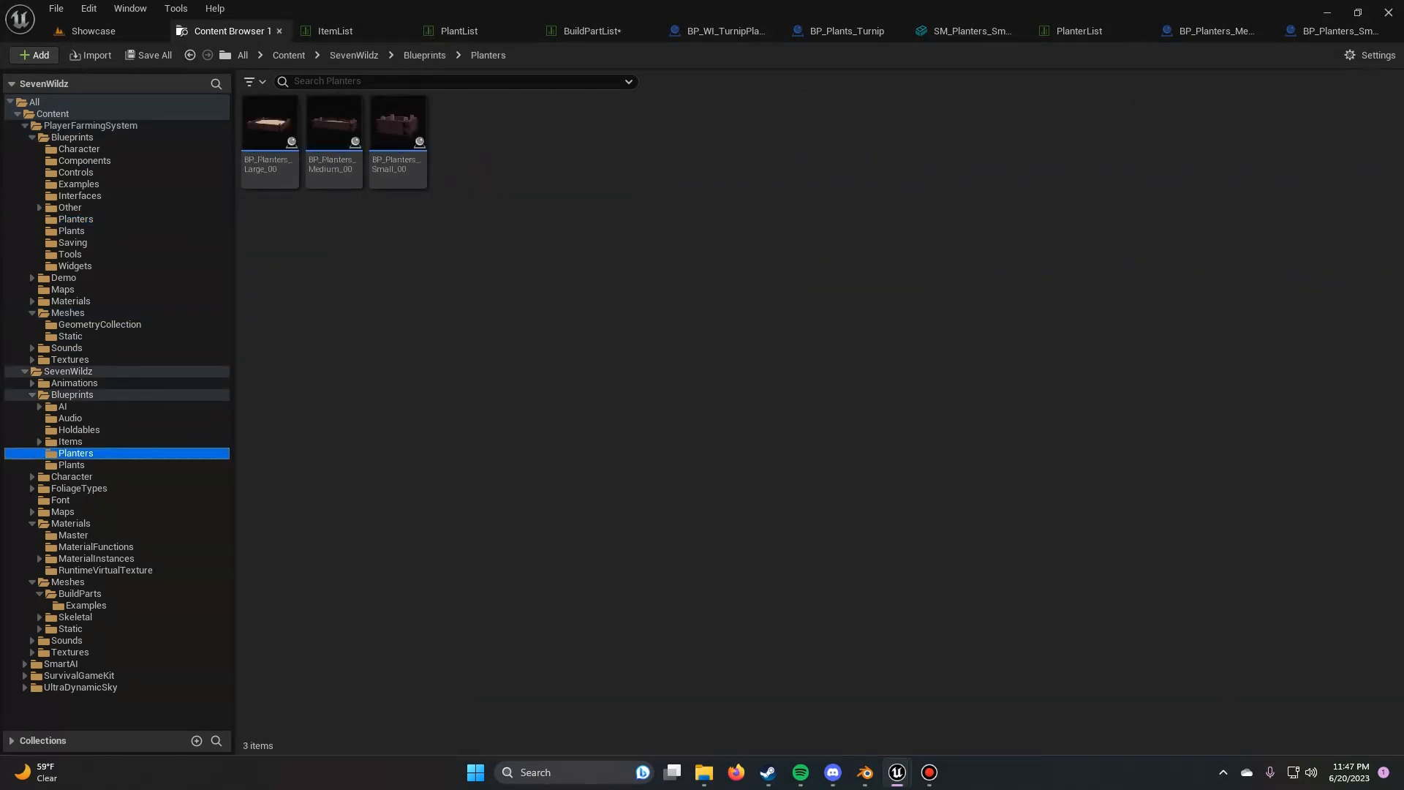
left_click(410, 143)
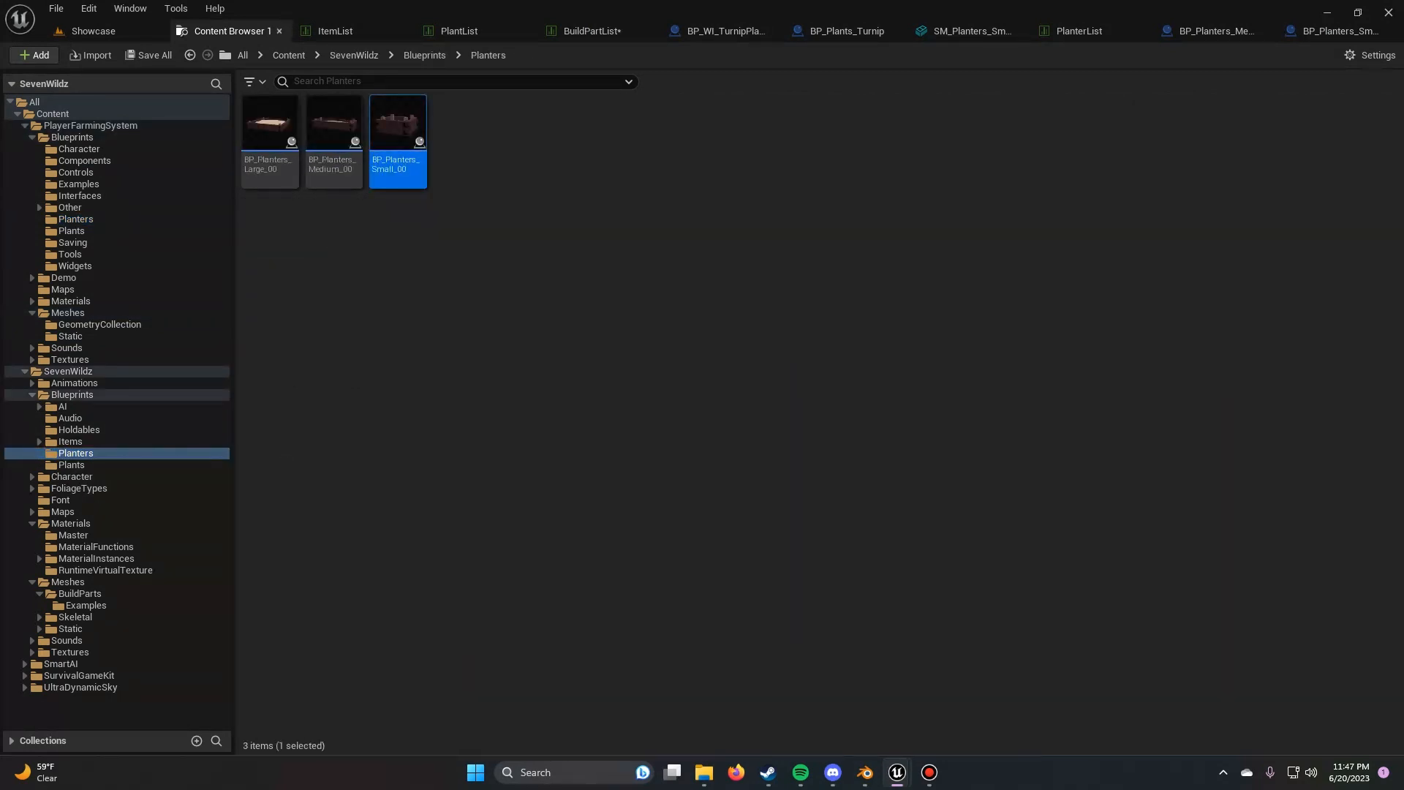
double_click(398, 135)
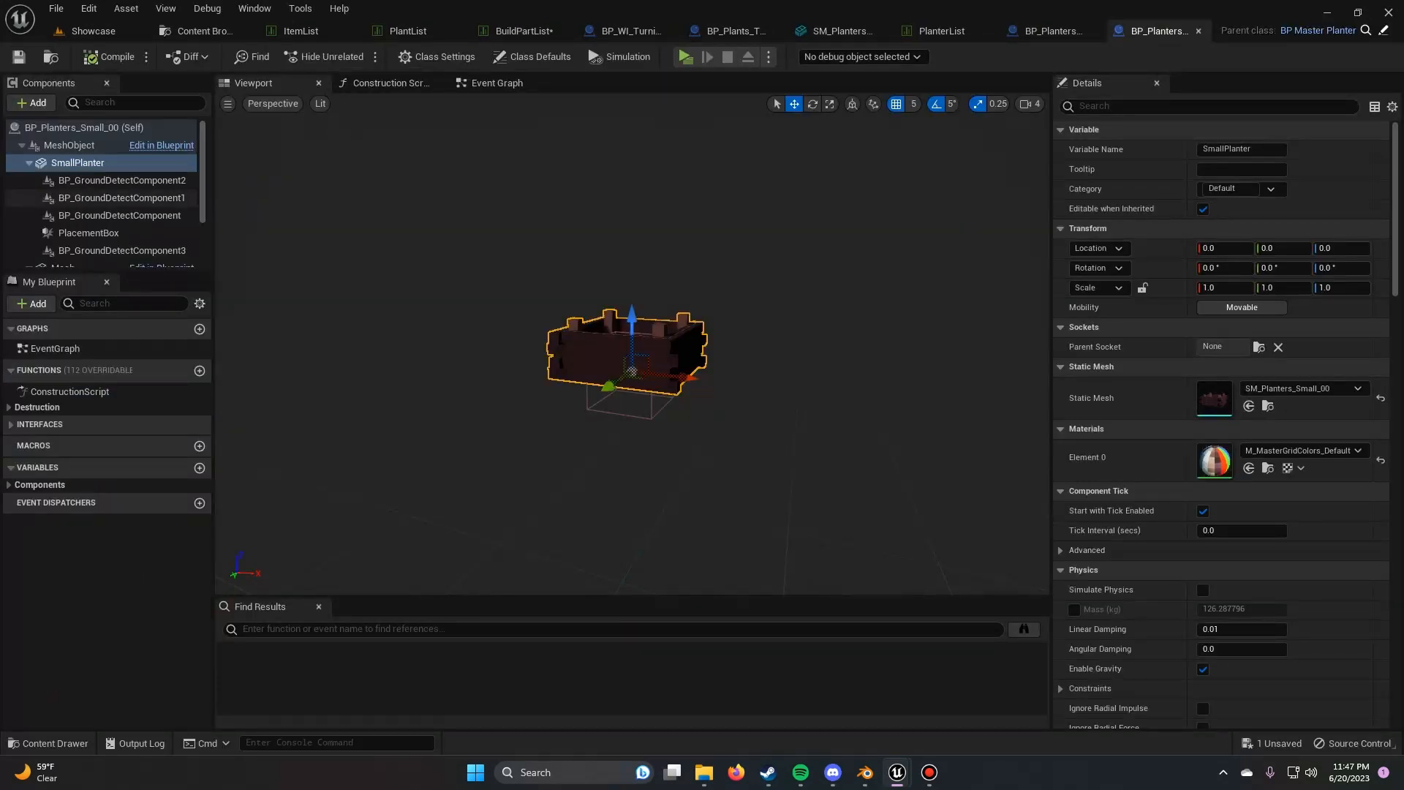
Step: Check the SmallPlanter mesh component, then compile and save the BP_Planters_Small_00 blueprint
left_click(122, 180)
left_click(78, 163)
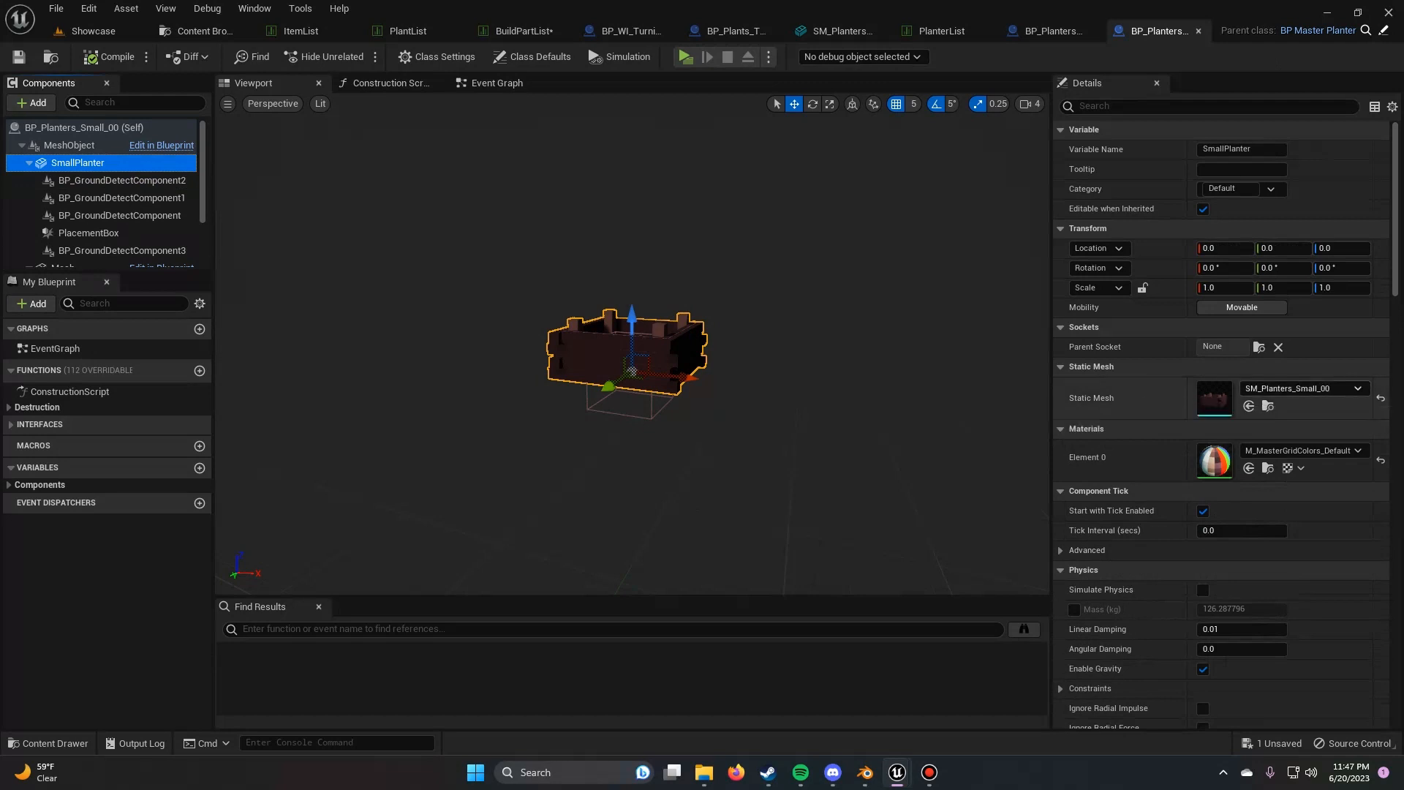
left_click(108, 56)
left_click(18, 56)
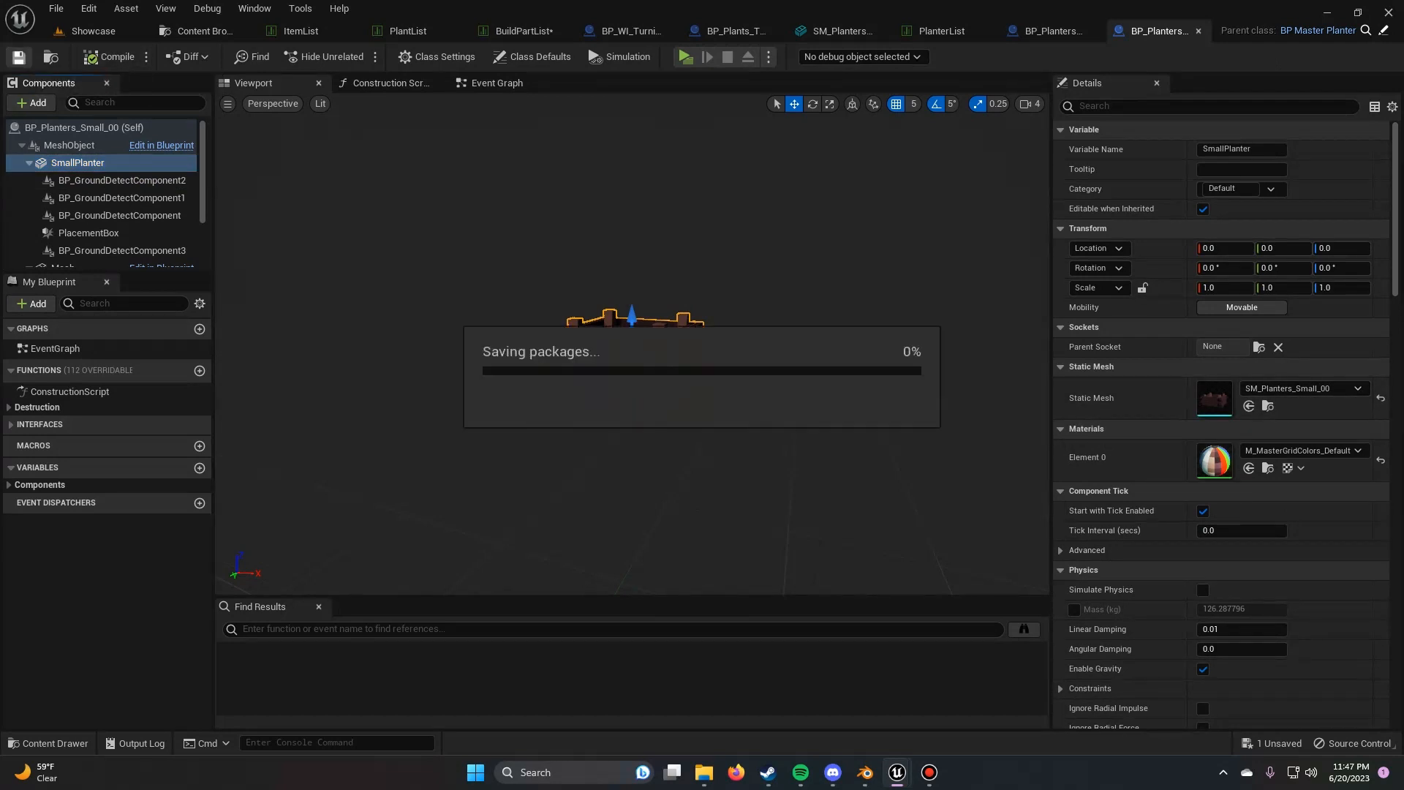
Step: Set the BlueprintClass of the Planters_Small_00 row in BuildPartList to BP_Planters_Small_00
left_click(524, 31)
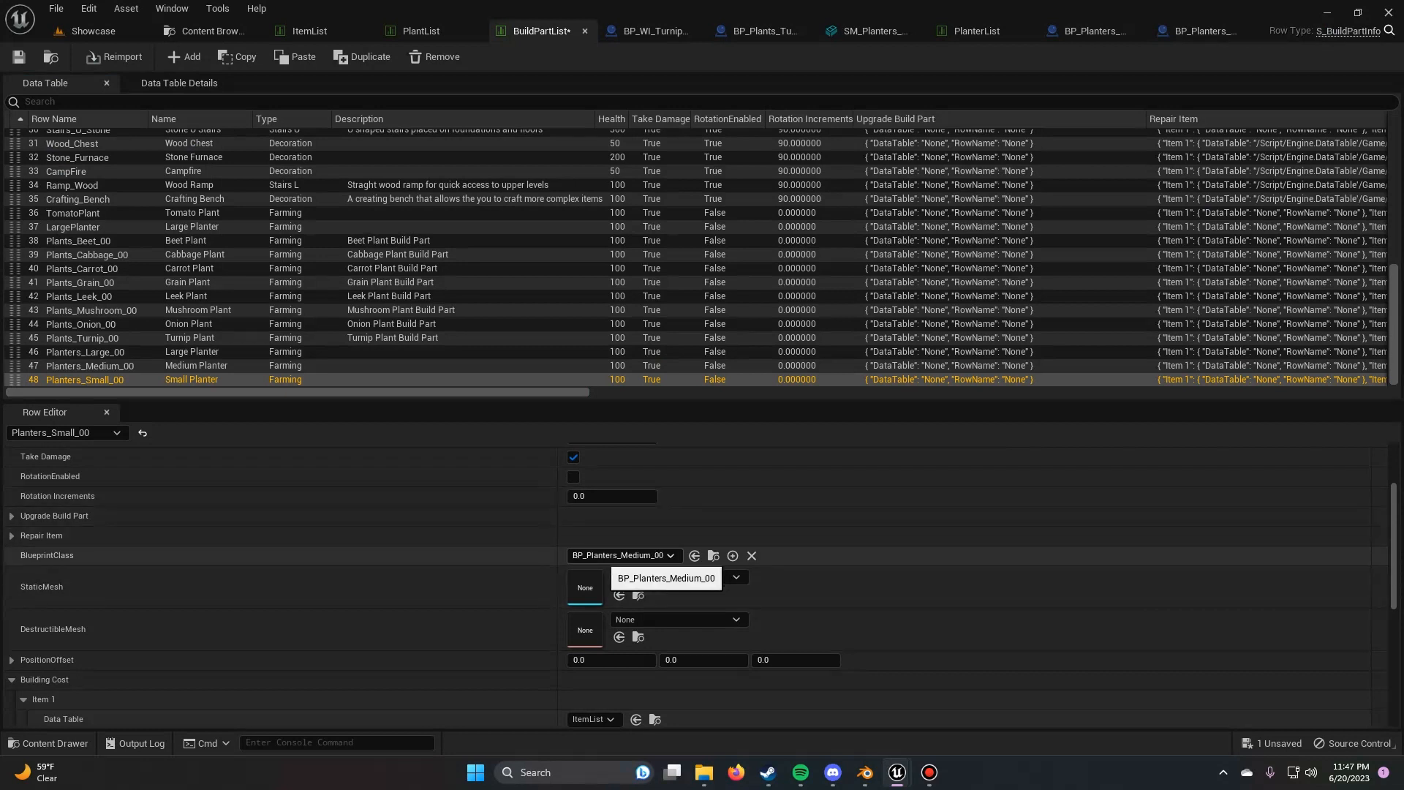
left_click(621, 555)
type("BP")
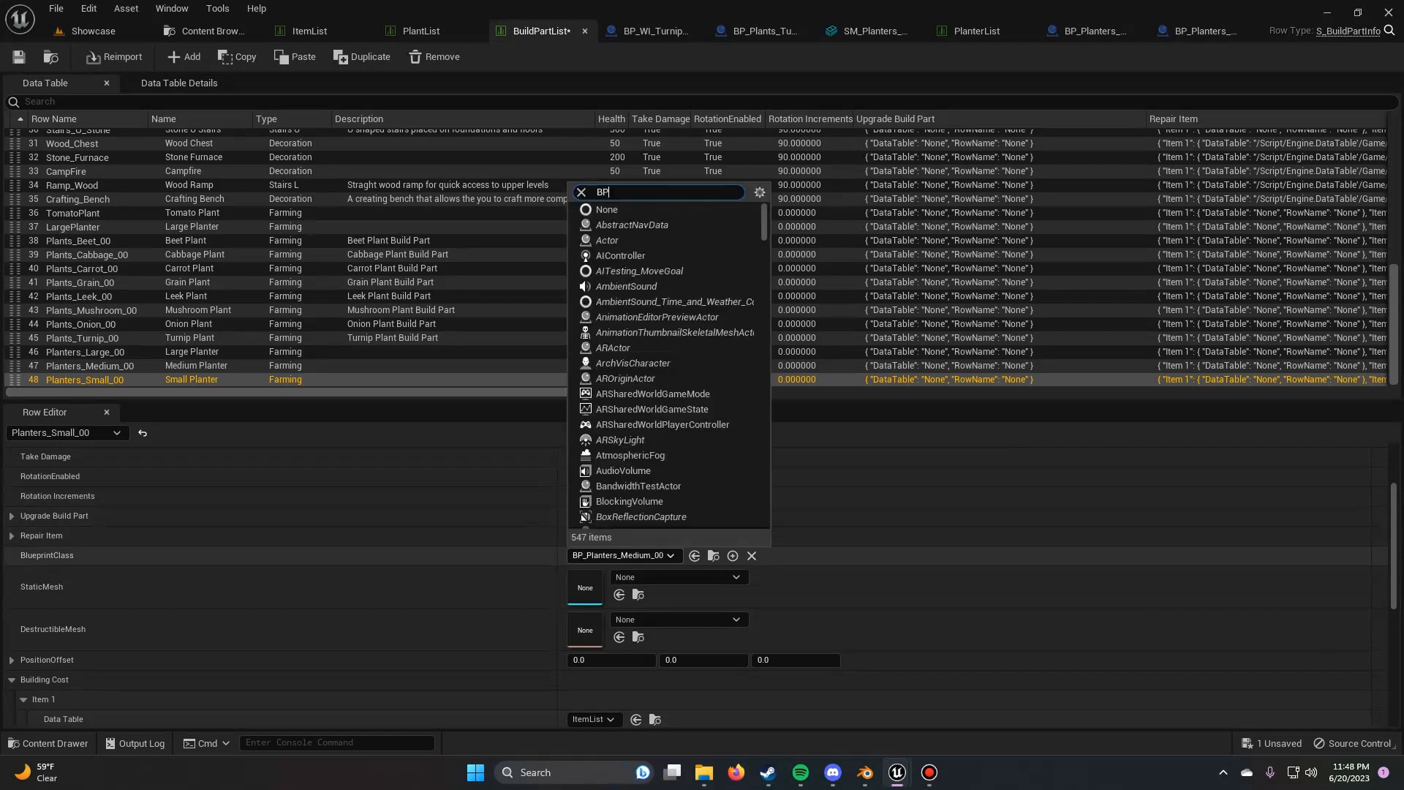
type("_planters_s")
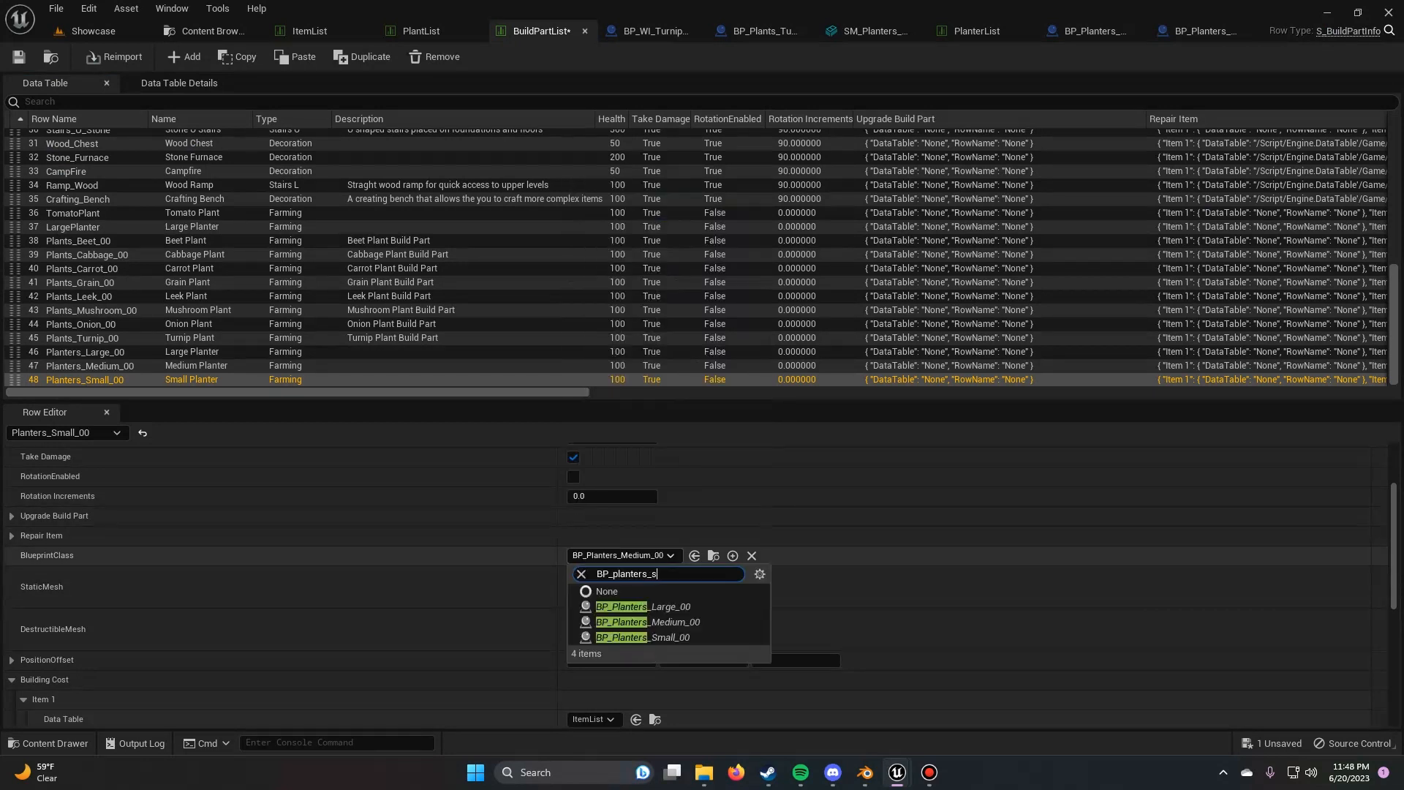
key("Return")
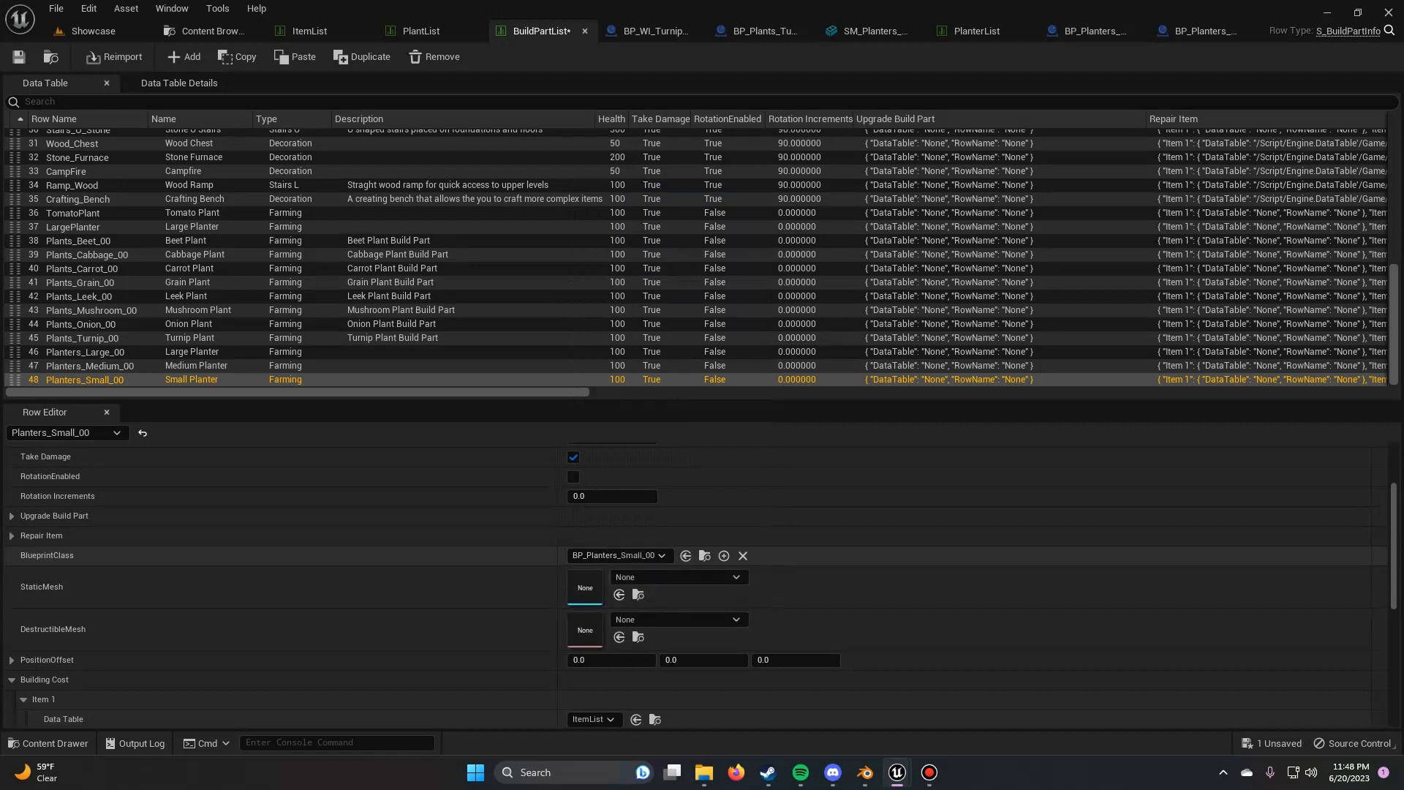
Step: Set the row name of building cost Item 1 to Planters_Small_00 and save the BuildPartList data table
scroll(694, 585, "down", 3)
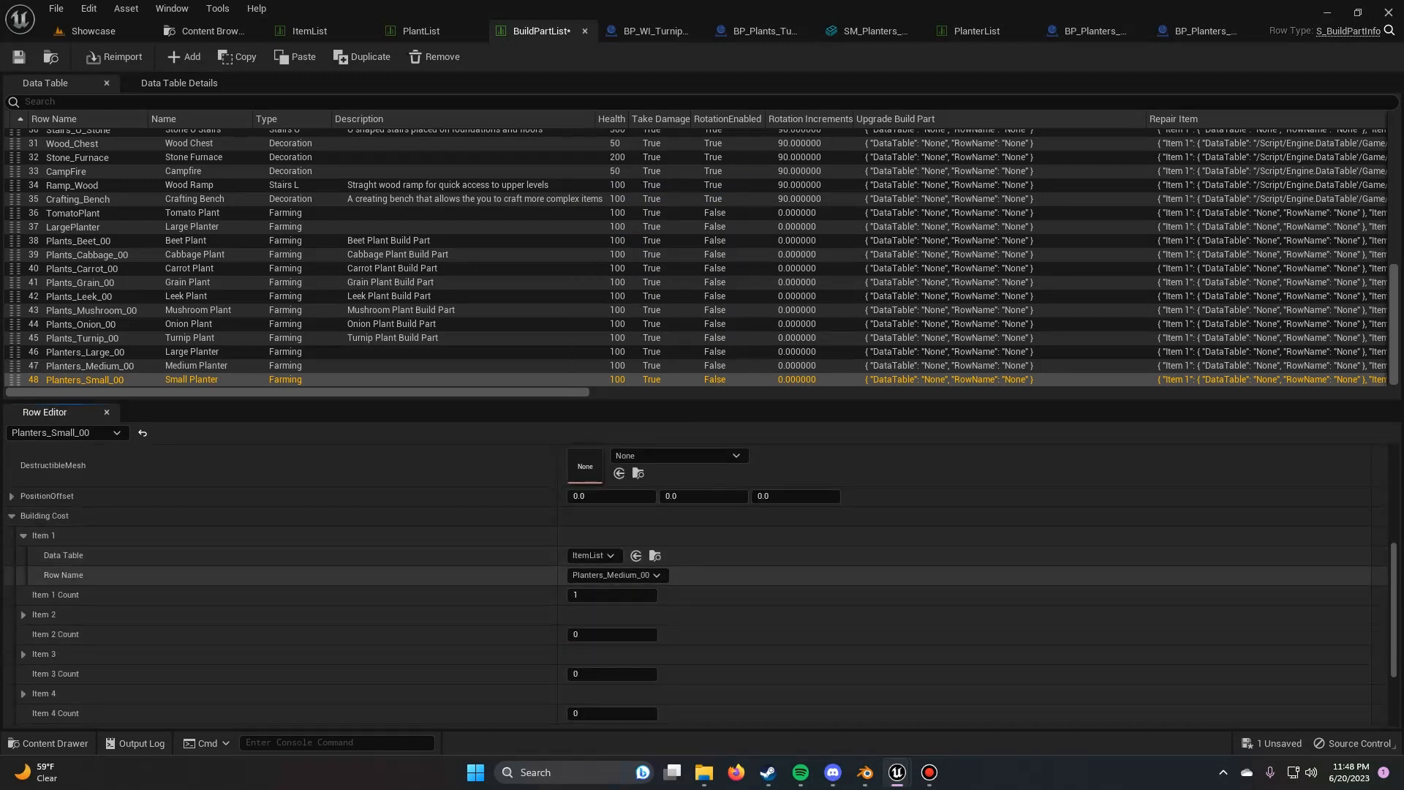
left_click(618, 574)
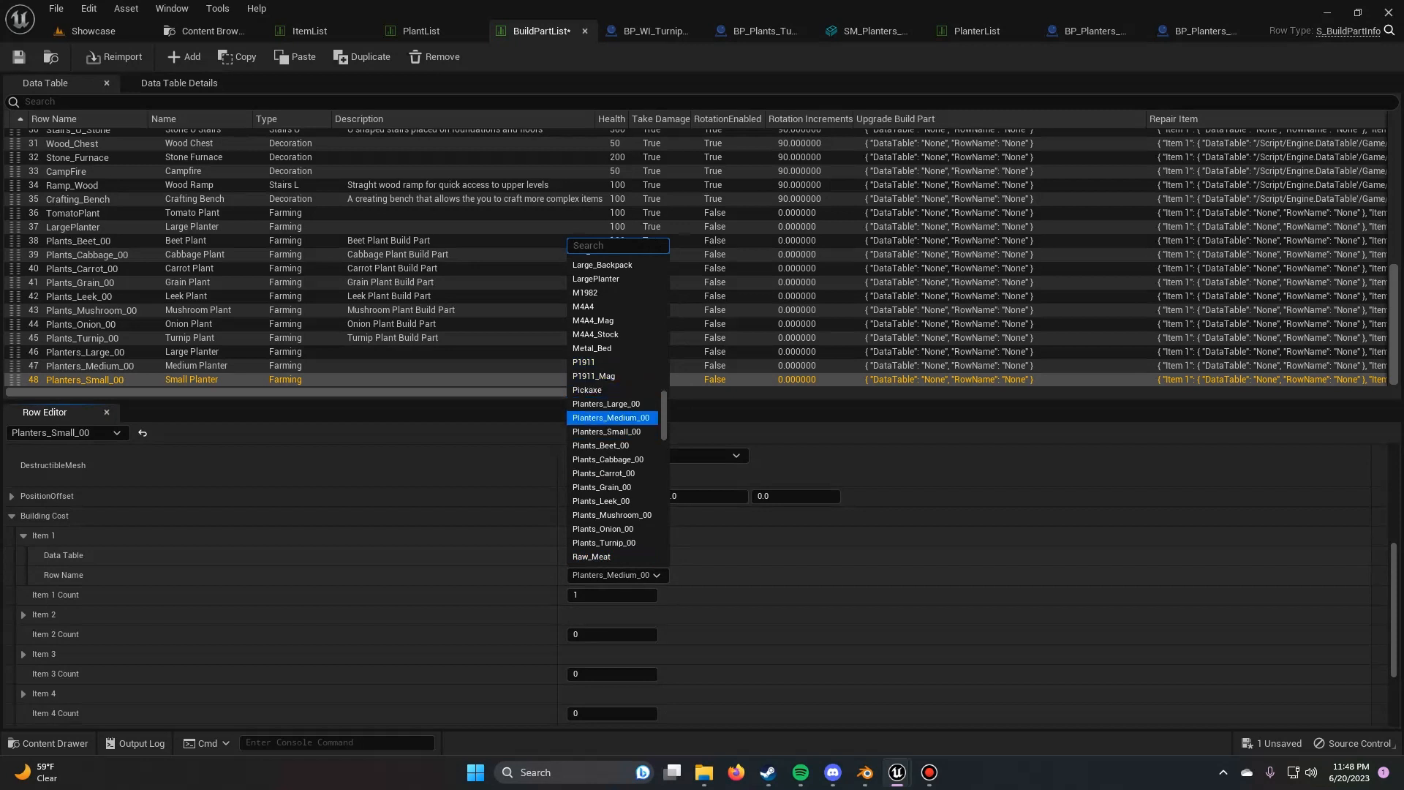
scroll(622, 476, "down", 2)
left_click(607, 337)
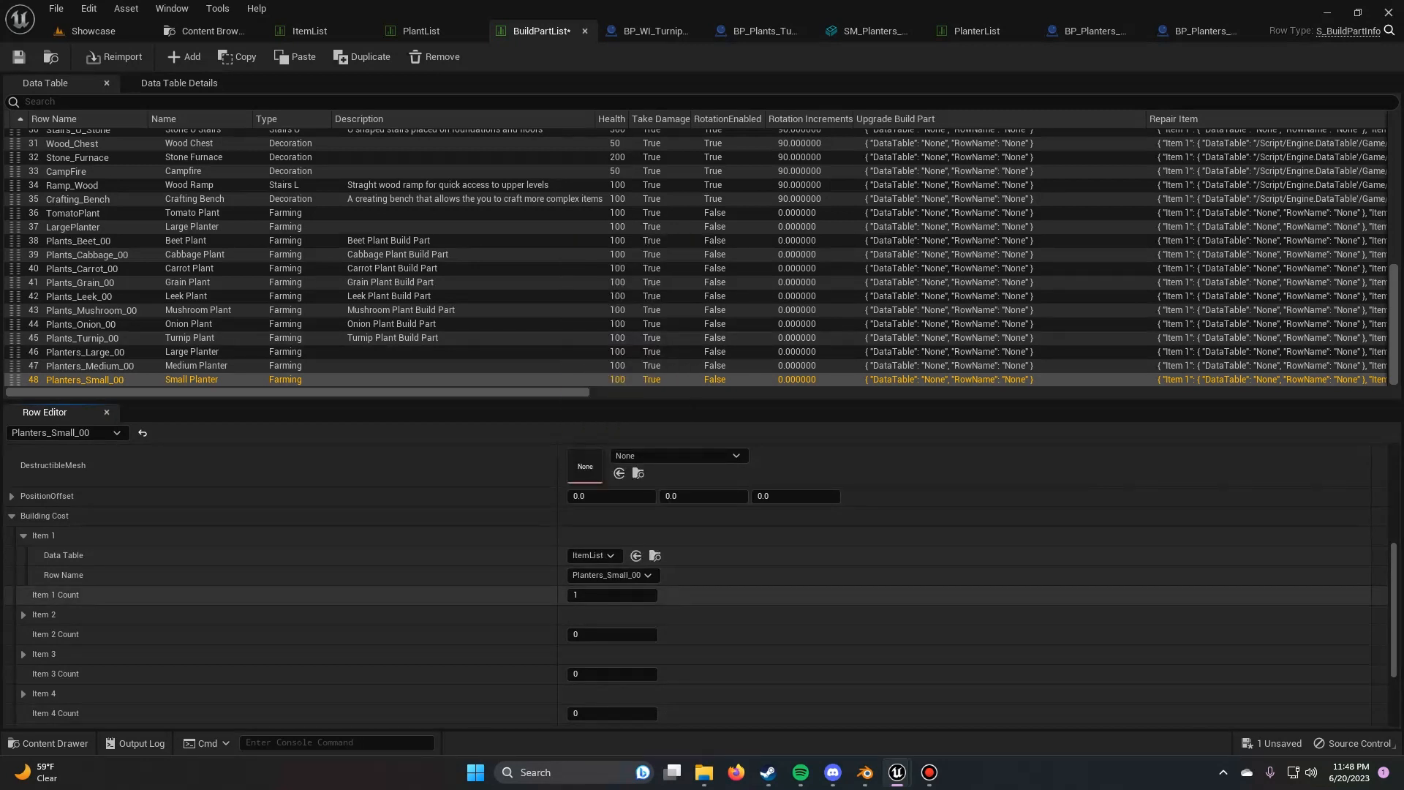
scroll(607, 570, "down", 1)
scroll(695, 585, "up", 4)
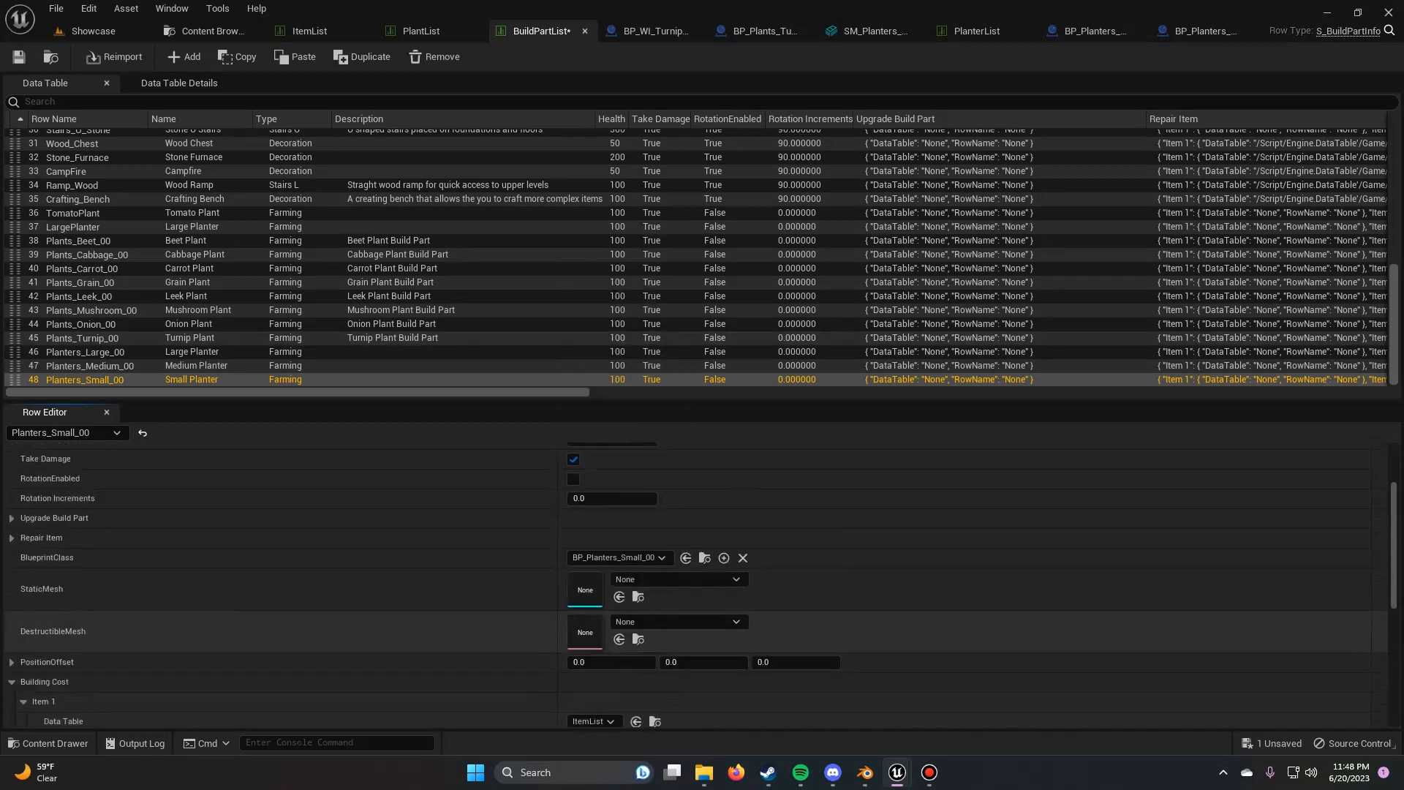
key("ctrl+s")
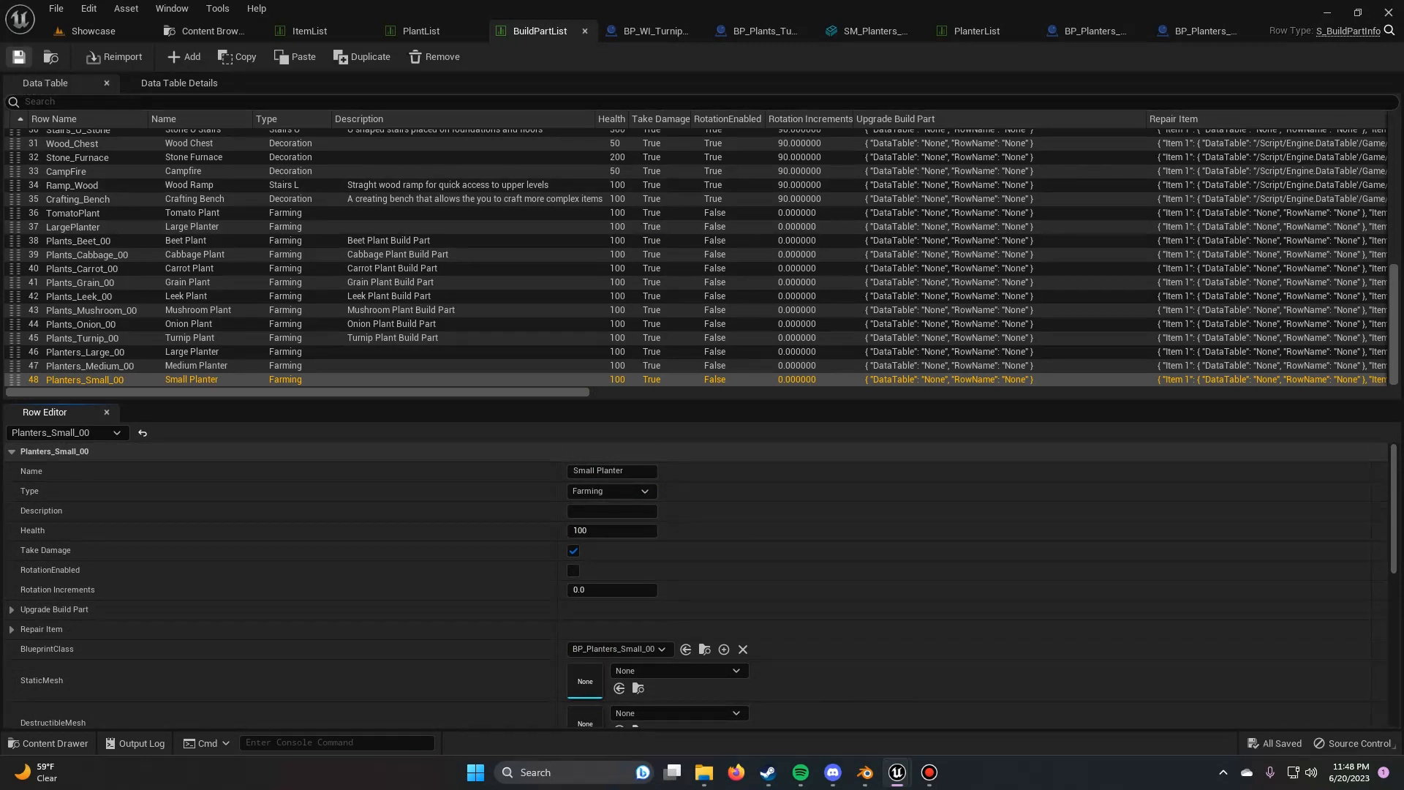
Step: Check the original SmallPlanter row in PlanterList and look up the Planters_Small_00 row name in ItemList
left_click(977, 31)
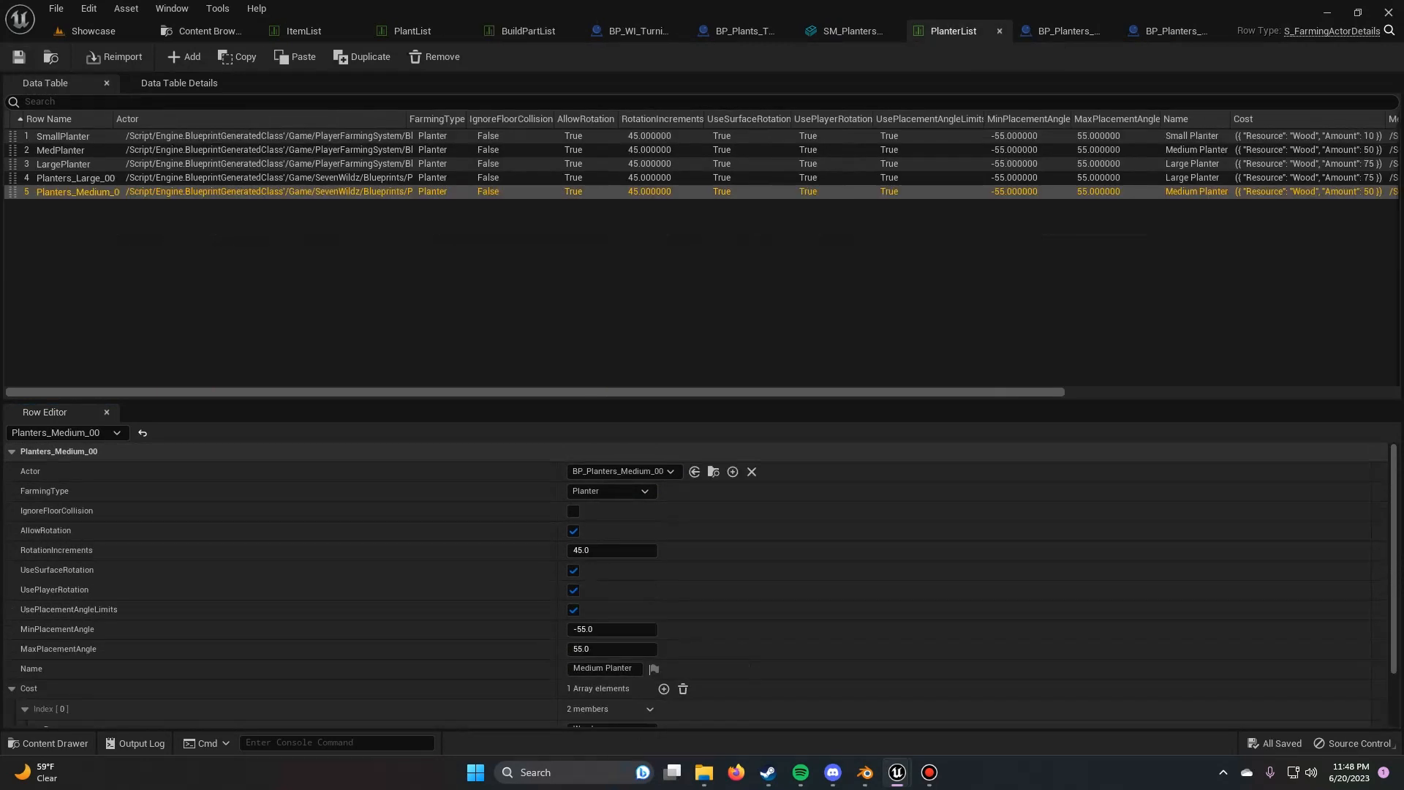
left_click(63, 136)
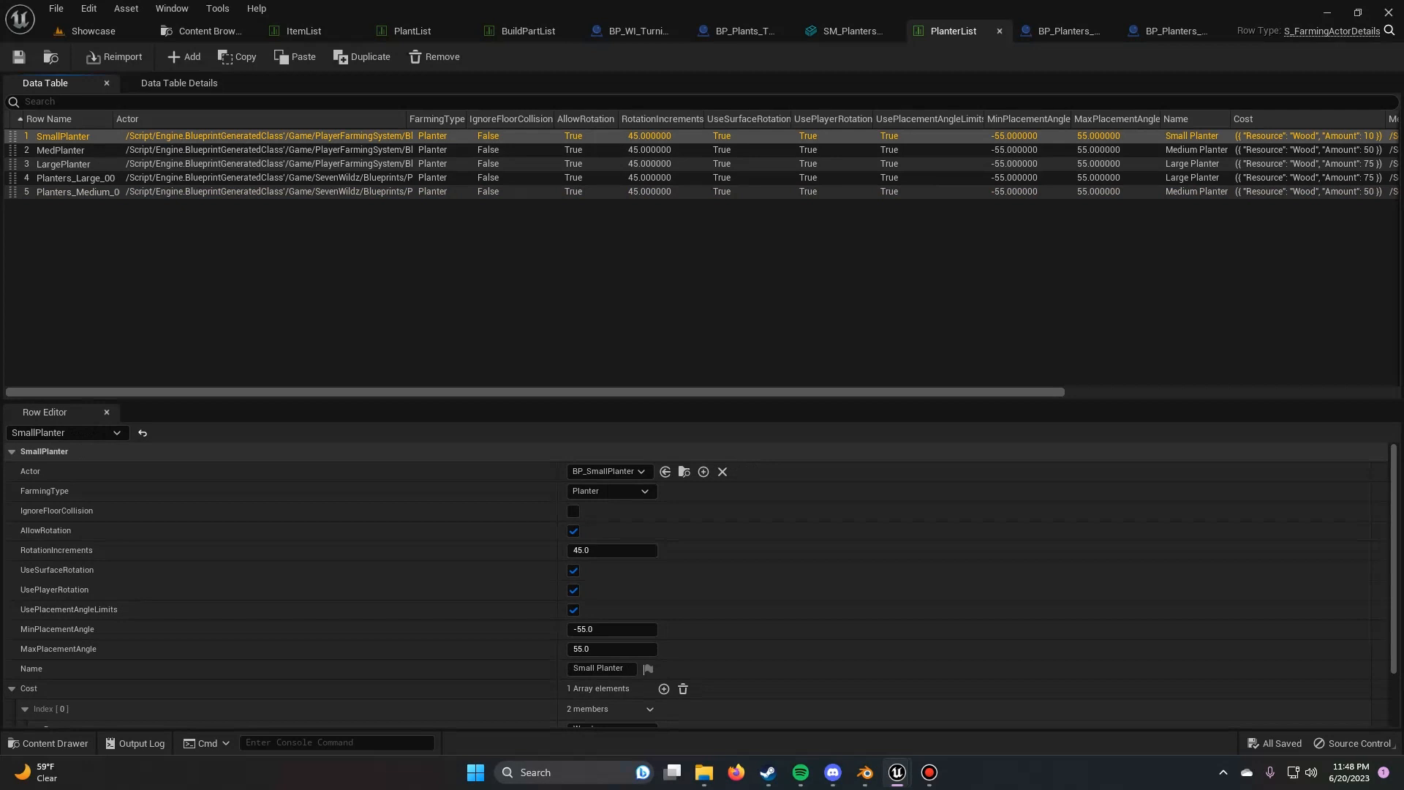
left_click(316, 31)
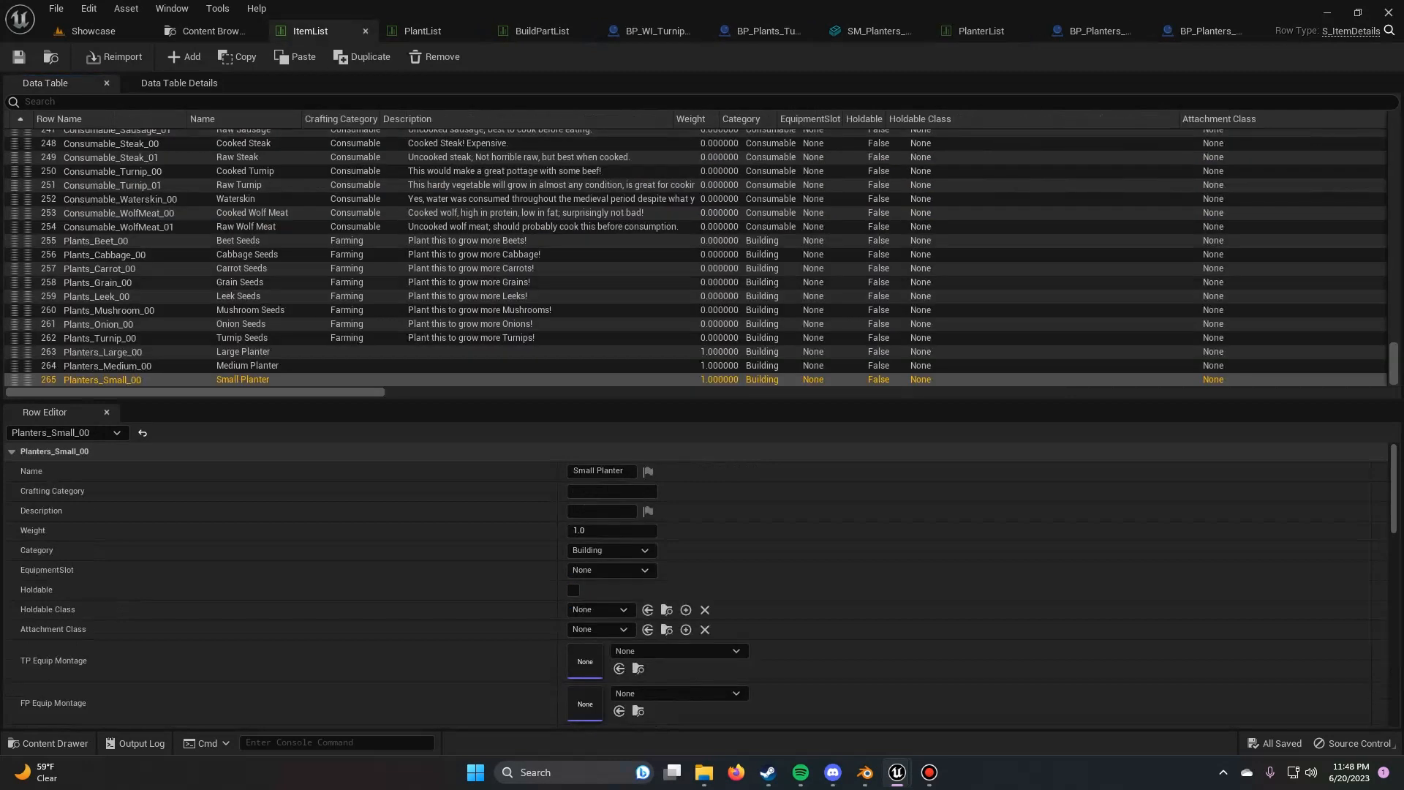
left_click(108, 366)
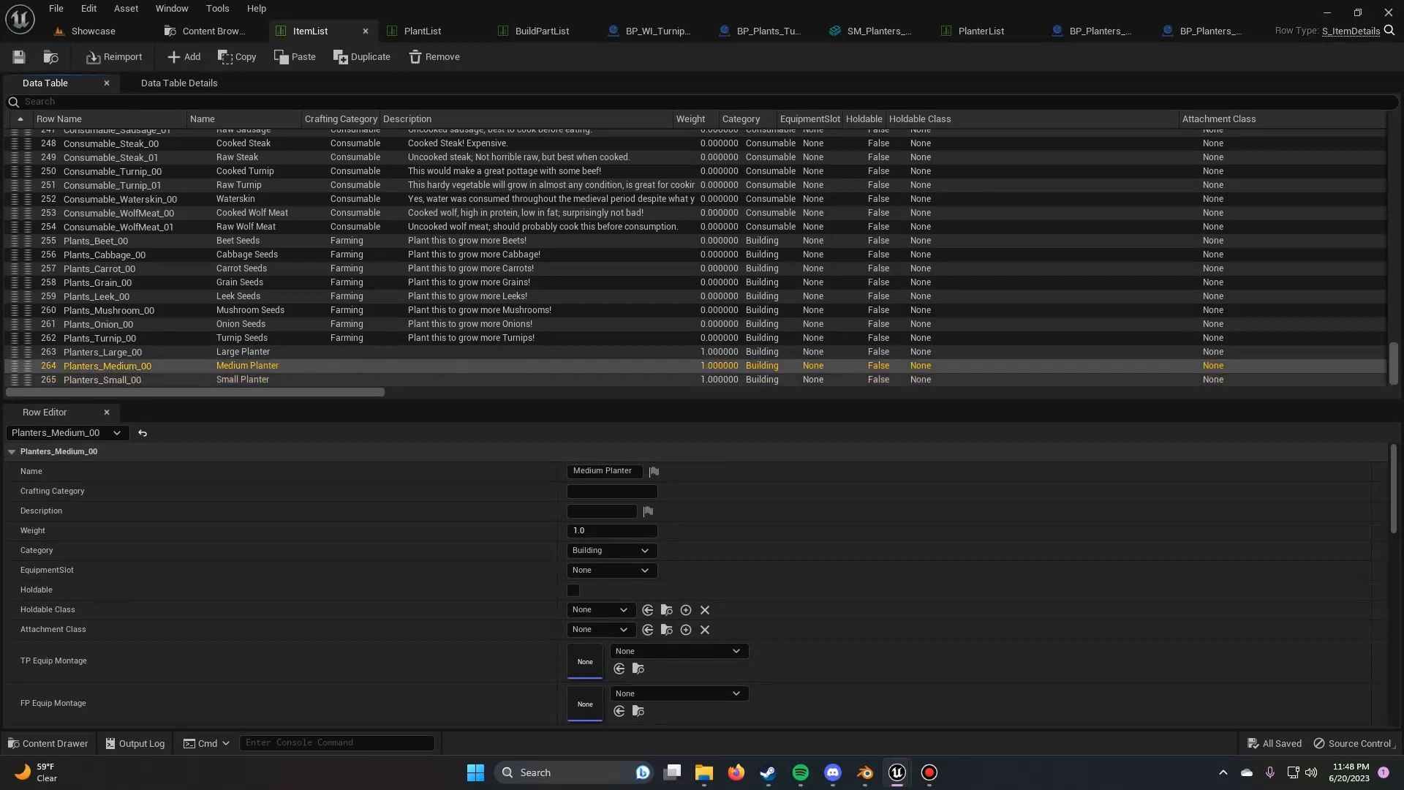
left_click(102, 379)
Step: Duplicate the SmallPlanter row in PlanterList and rename the copy Planters_Small_00
left_click(976, 30)
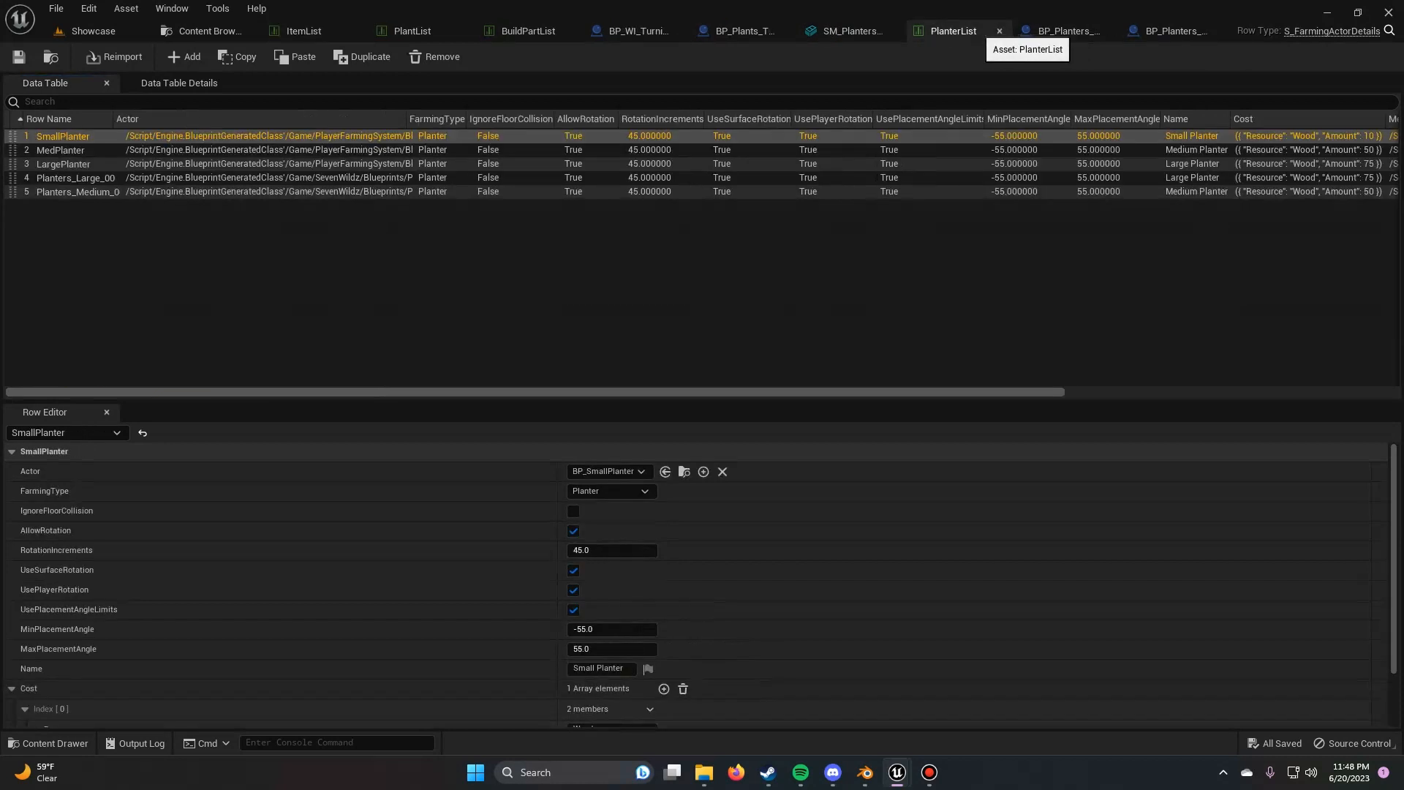
right_click(65, 136)
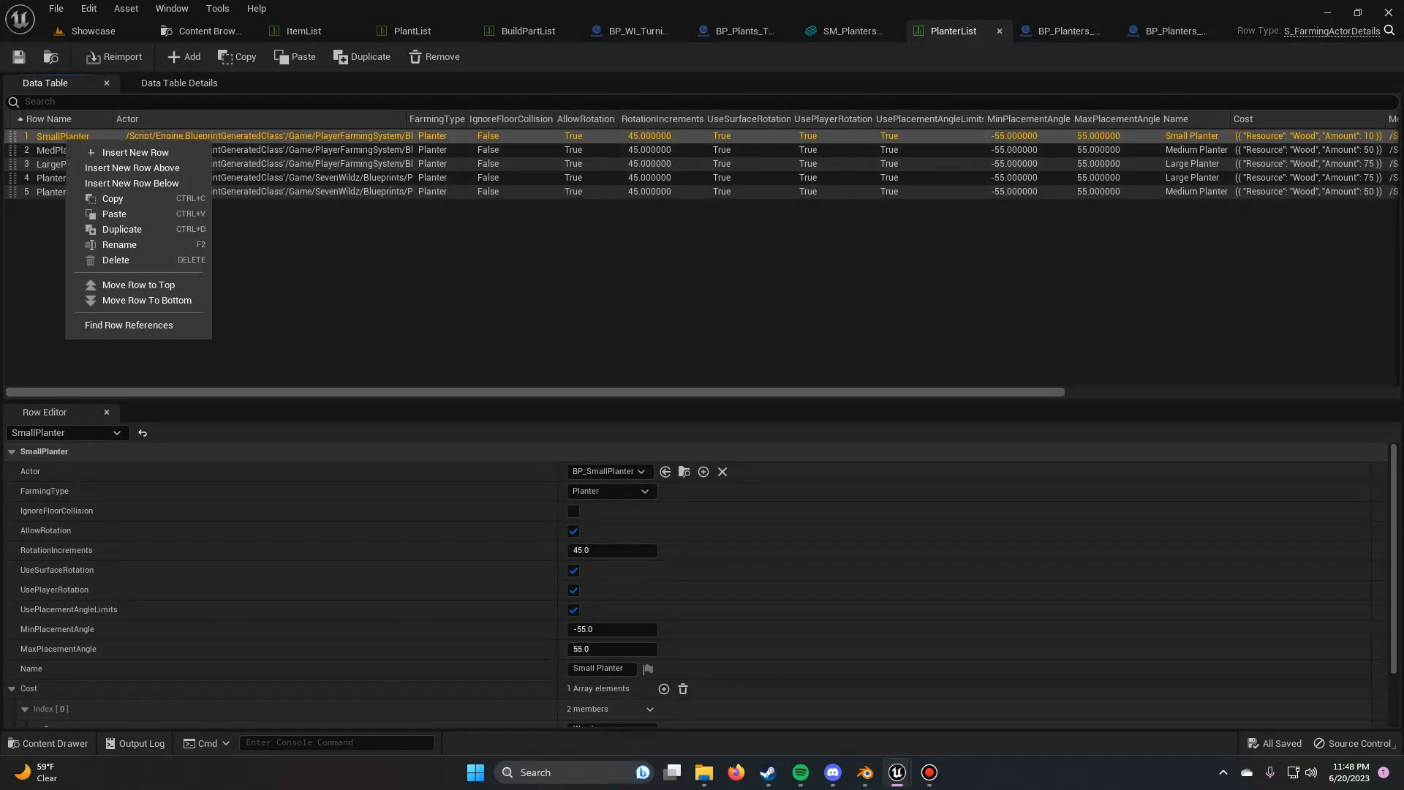
left_click(110, 229)
key("F2")
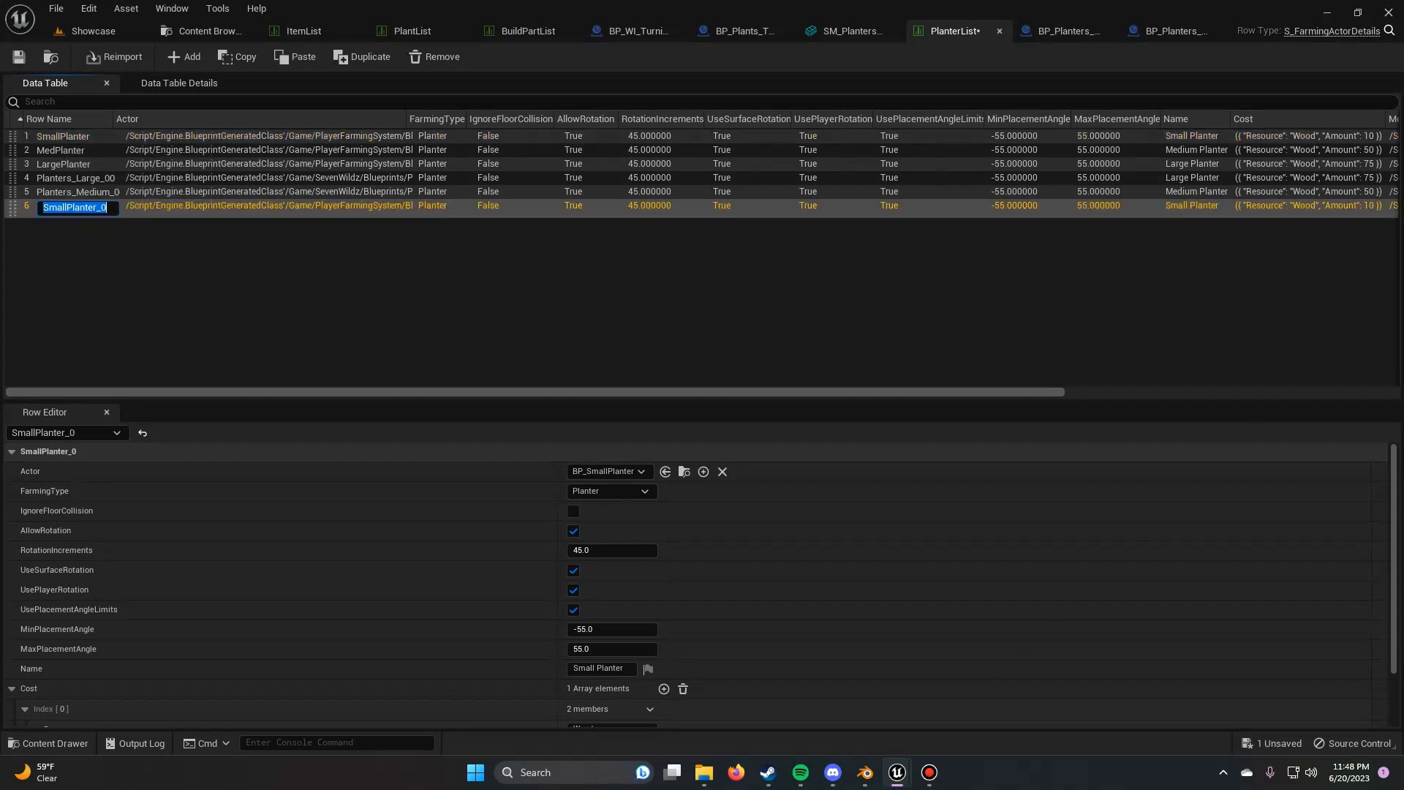
type("Planters_Small_00")
key("Return")
left_click(76, 191)
left_click(75, 206)
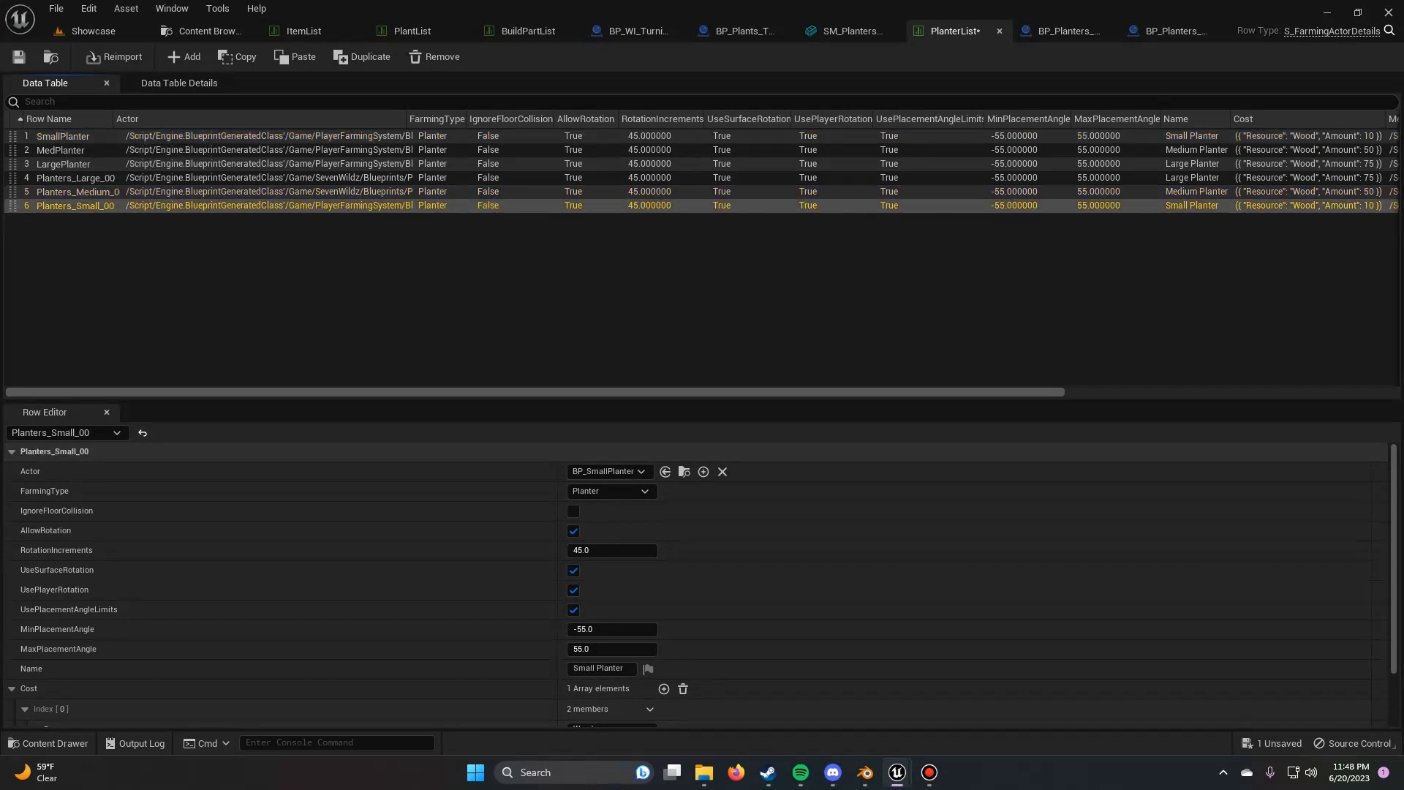
Step: Set the Actor of the Planters_Small_00 row in PlanterList to BP_Planters_Small_00
left_click(607, 471)
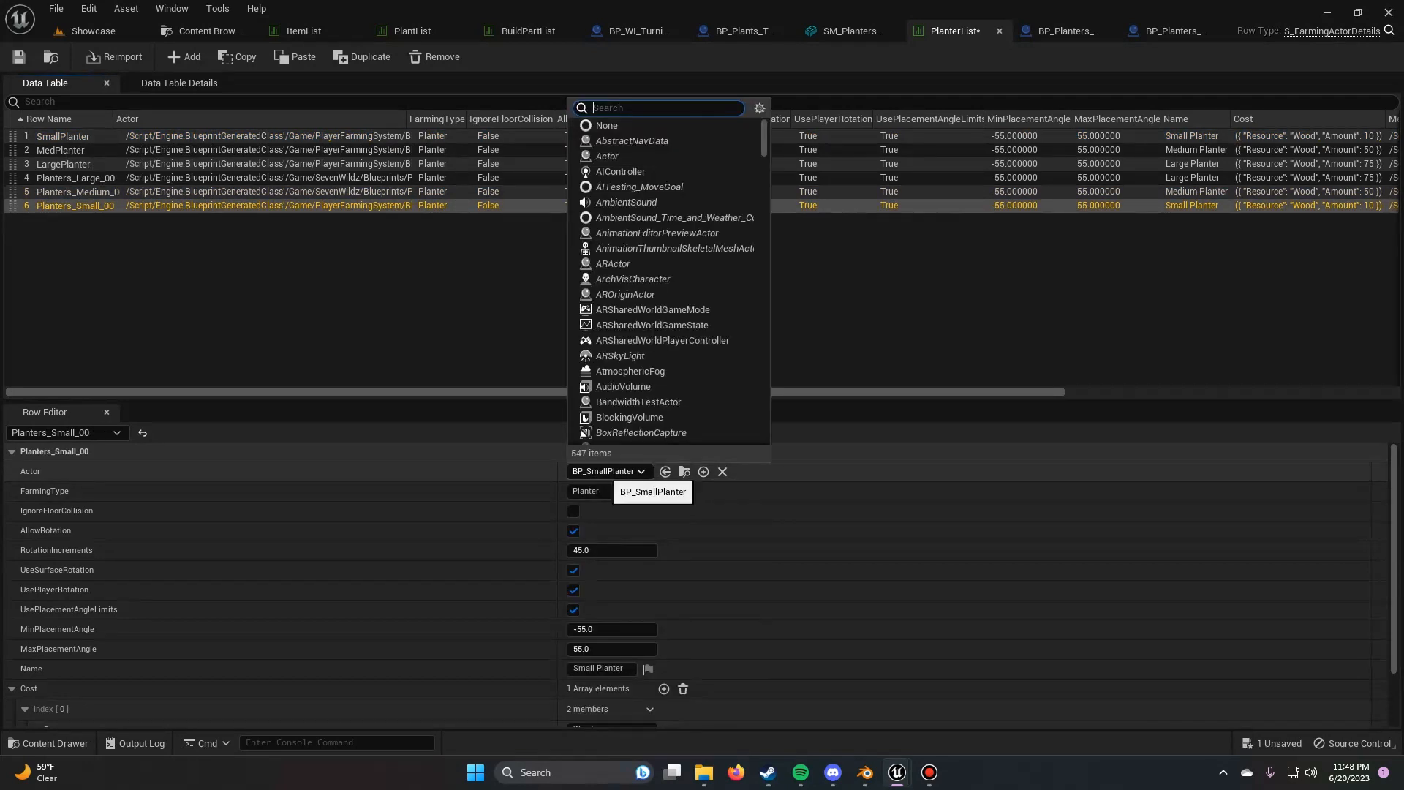
type("bp_m")
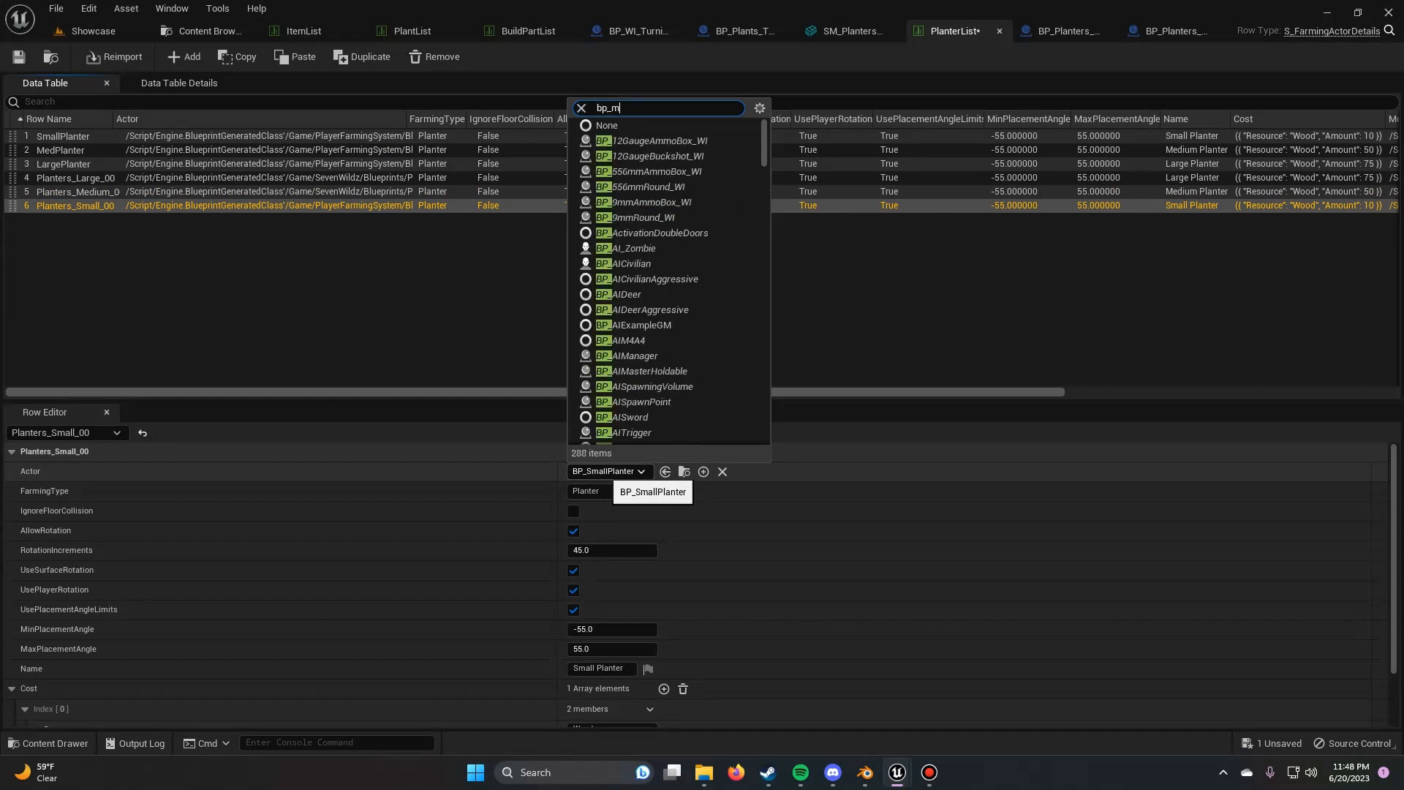
key("BackSpace")
type("planters_")
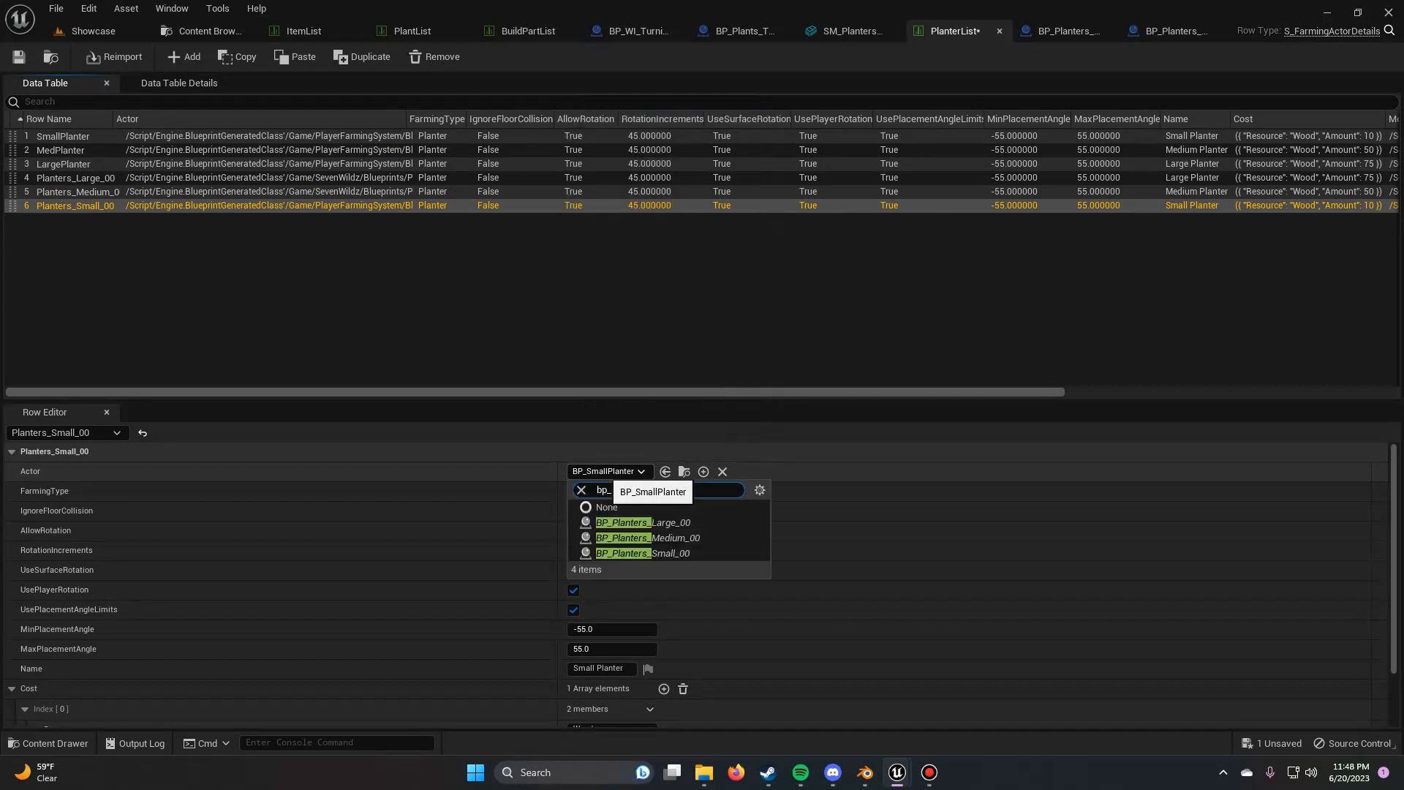
type("small")
key("Return")
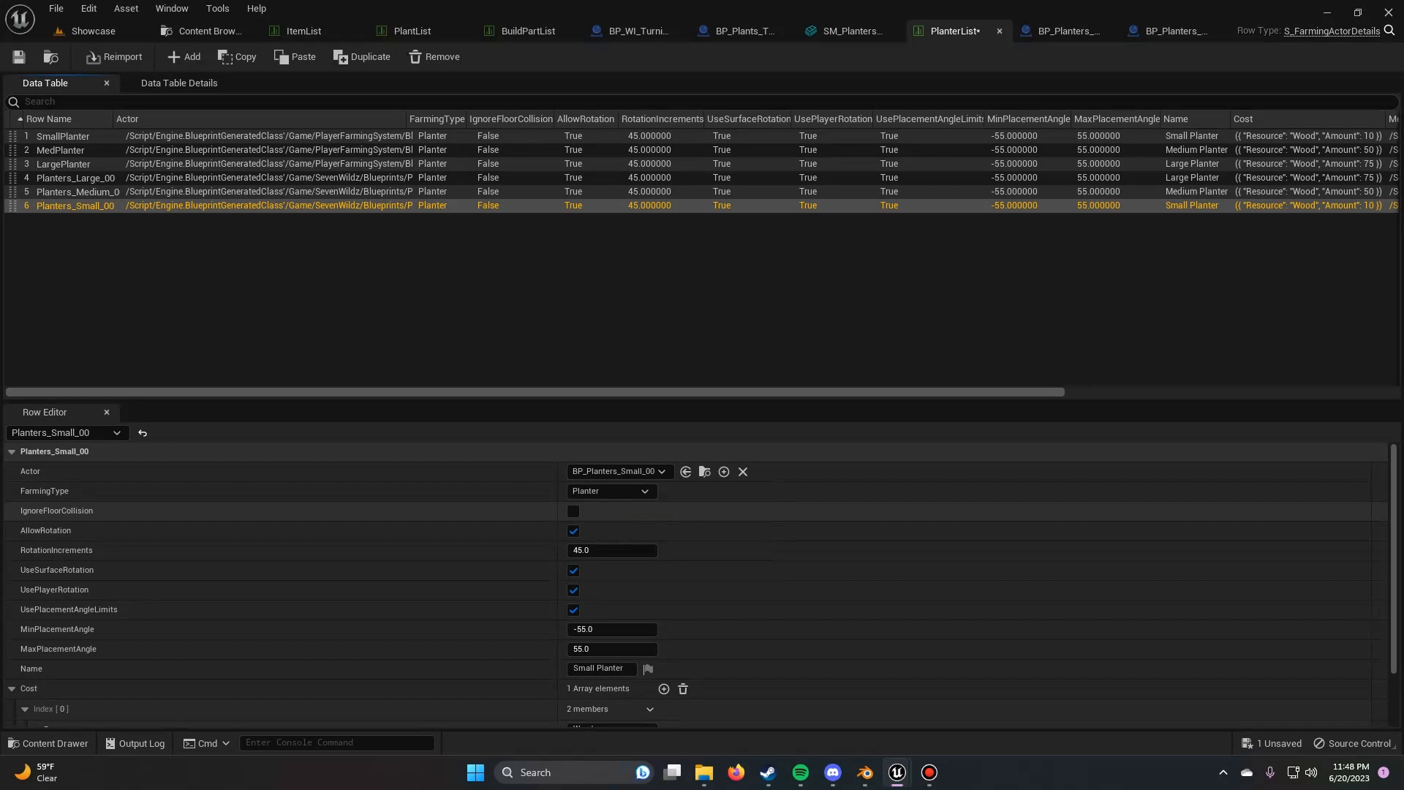
Step: Review the placement, cost, menu icon and description settings of the Planters_Small_00 row in PlanterList
scroll(694, 585, "down", 3)
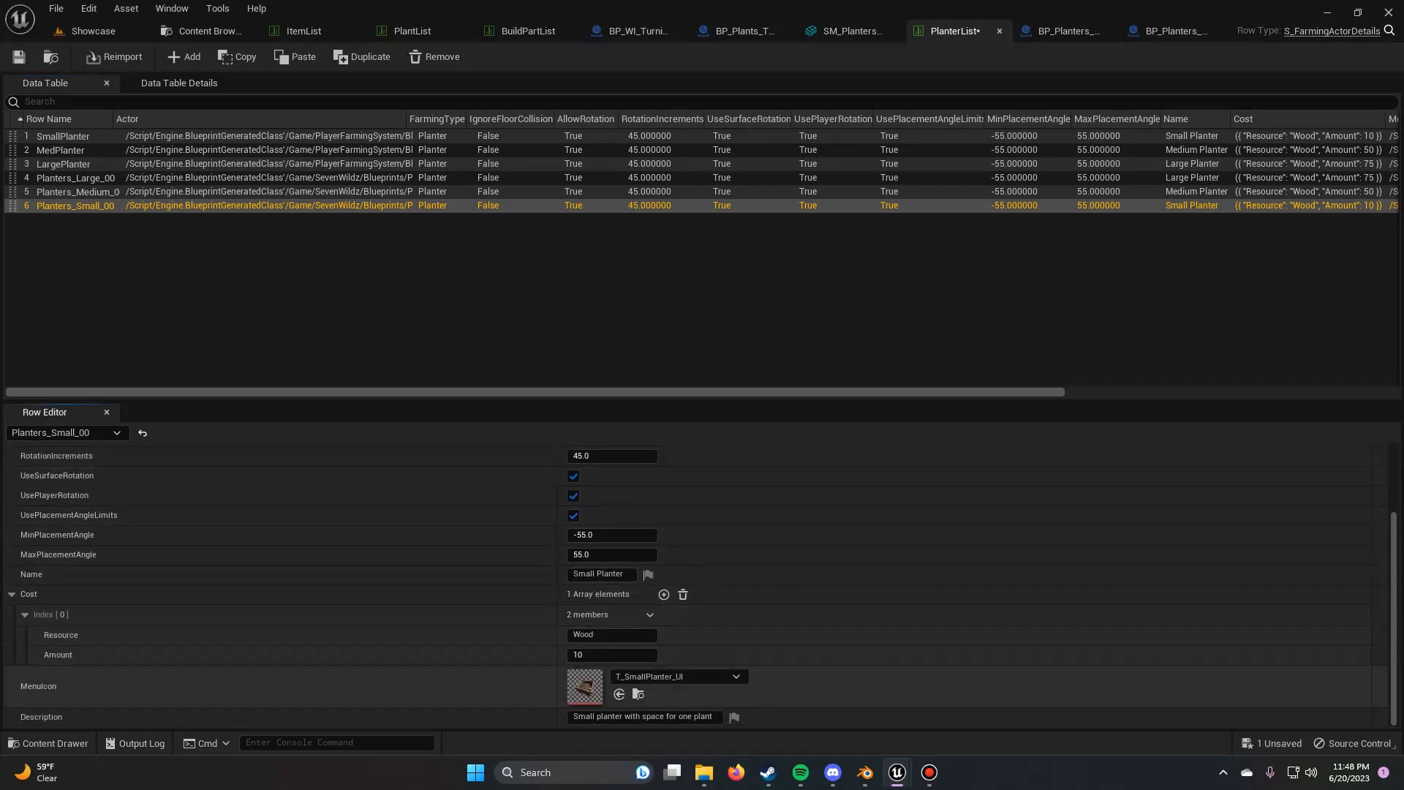
scroll(694, 684, "up", 1)
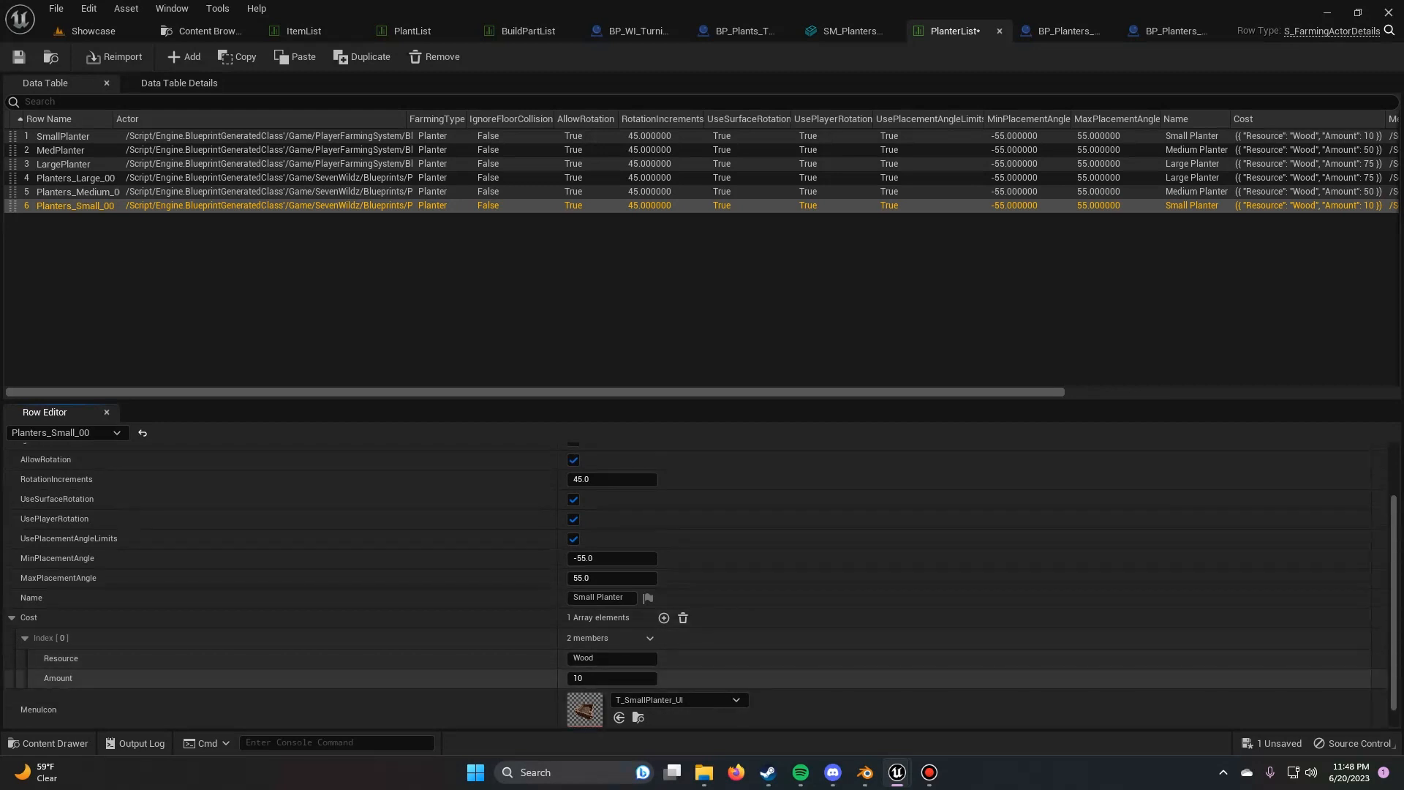
scroll(695, 683, "down", 1)
scroll(695, 683, "up", 4)
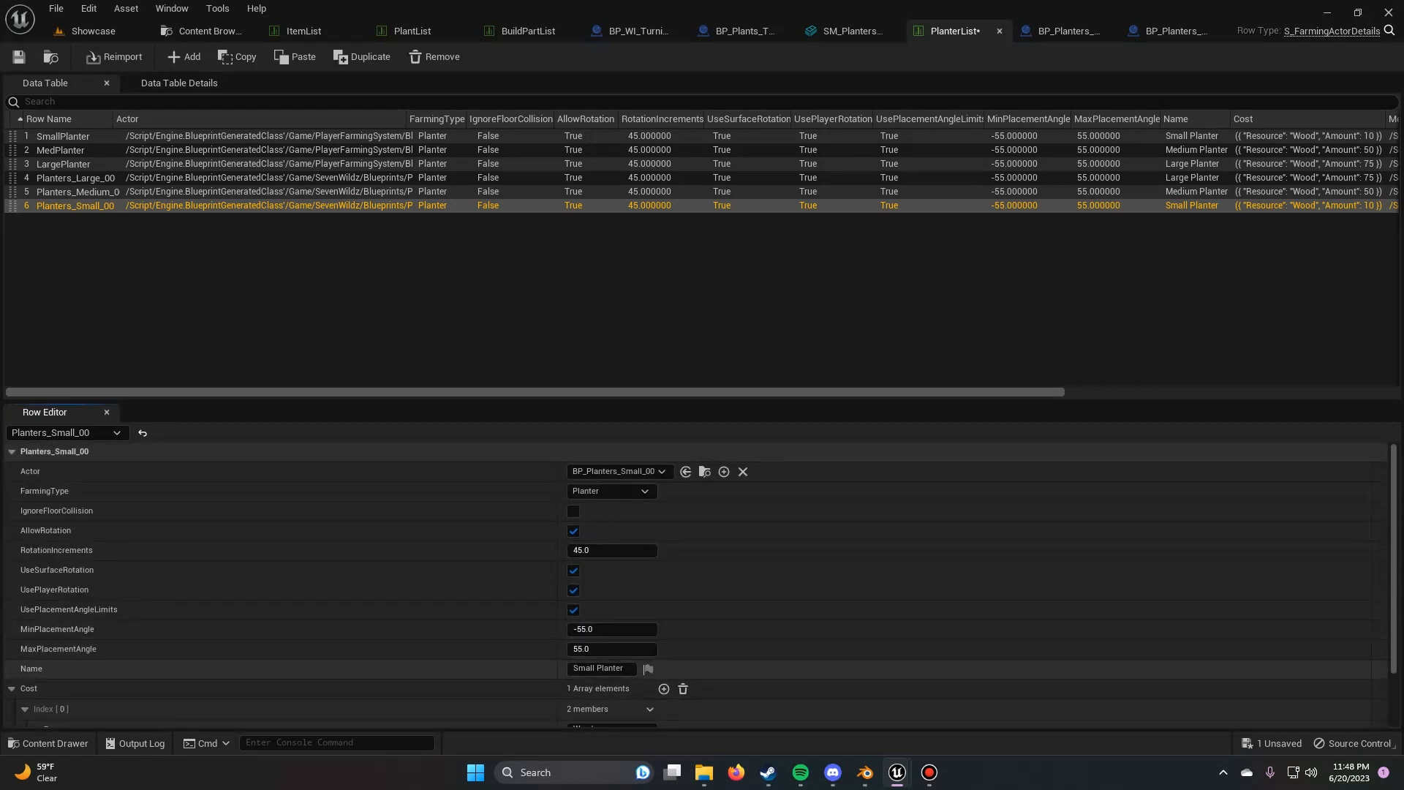
scroll(695, 595, "down", 4)
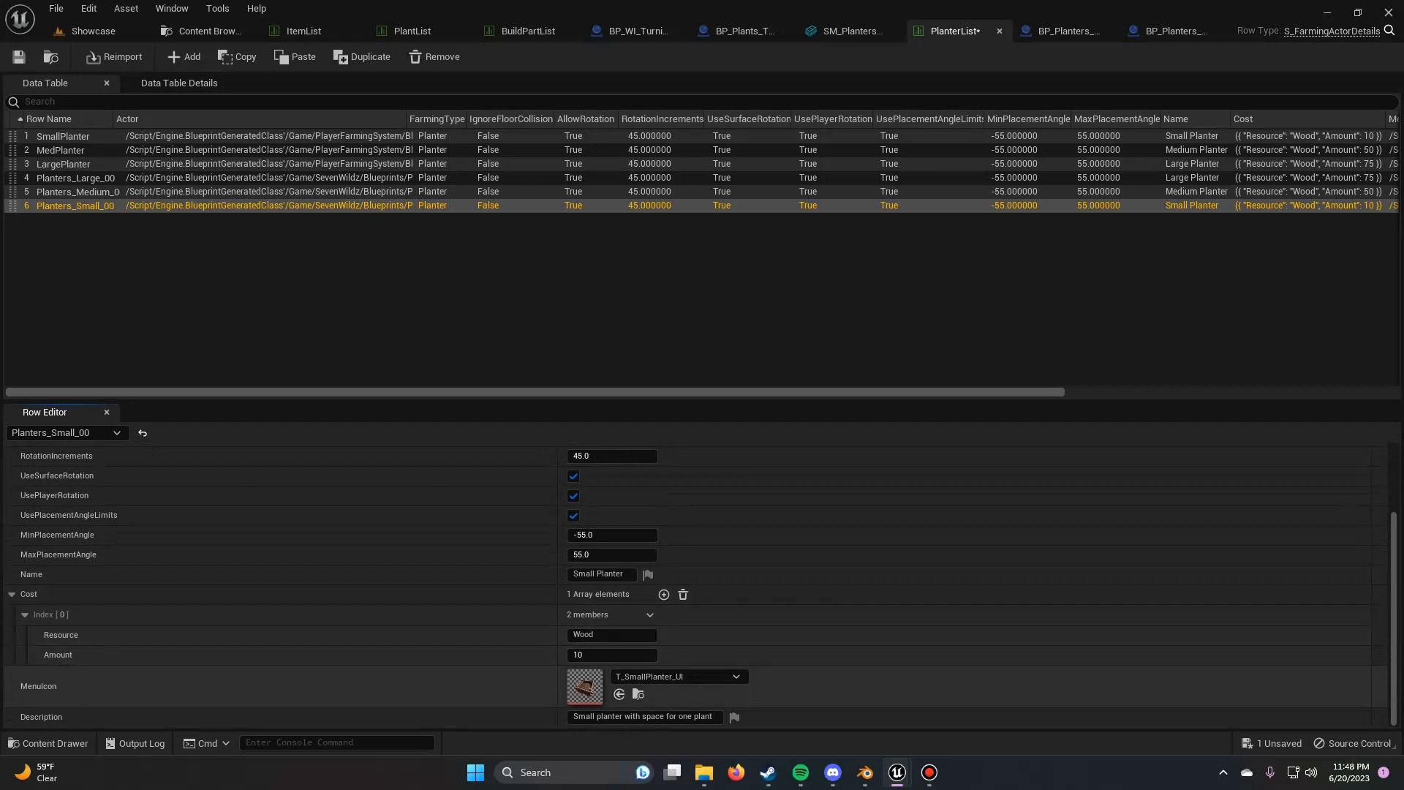
scroll(694, 644, "up", 4)
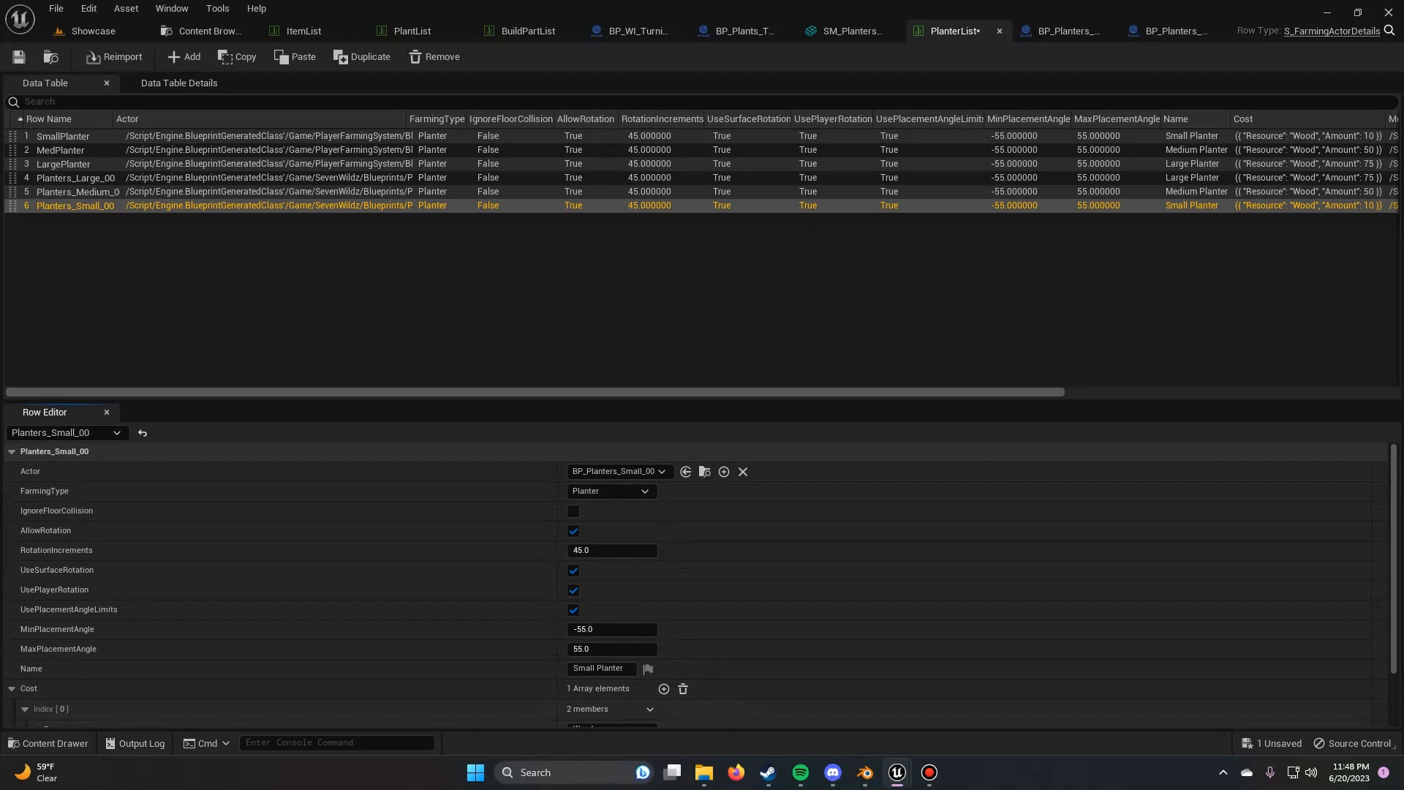
Step: Save the PlanterList table and the Showcase level, and briefly run the level in a preview window
left_click(19, 56)
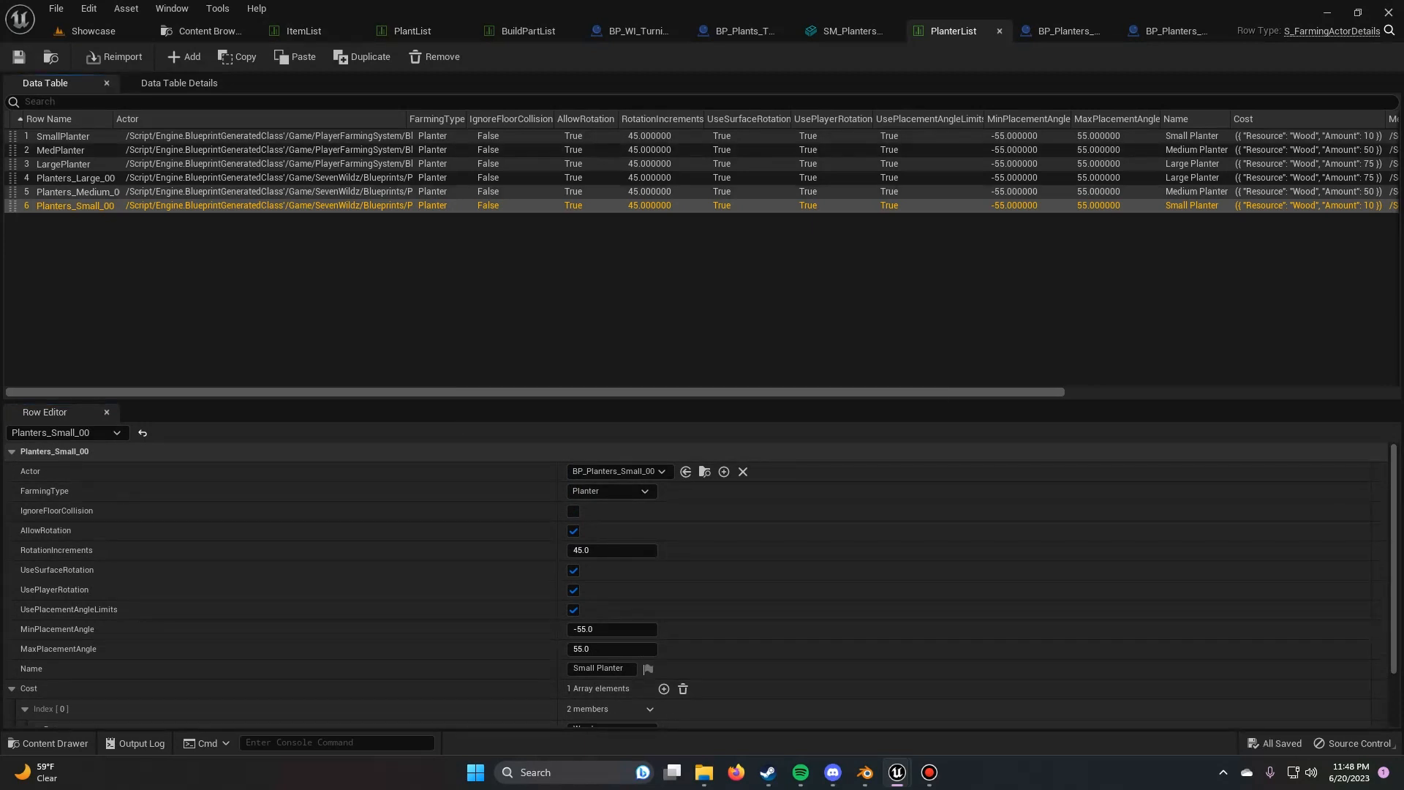
left_click(93, 30)
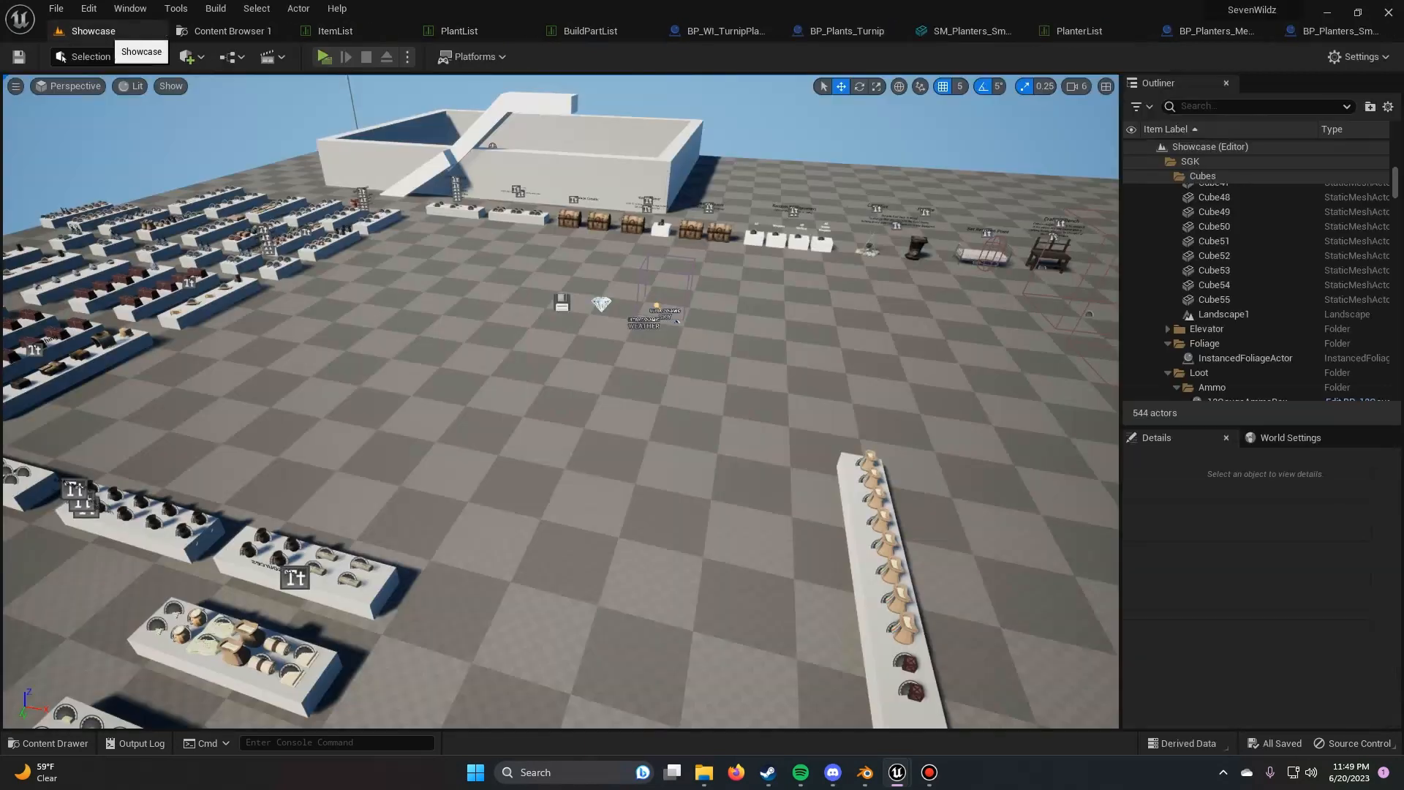
left_click(19, 57)
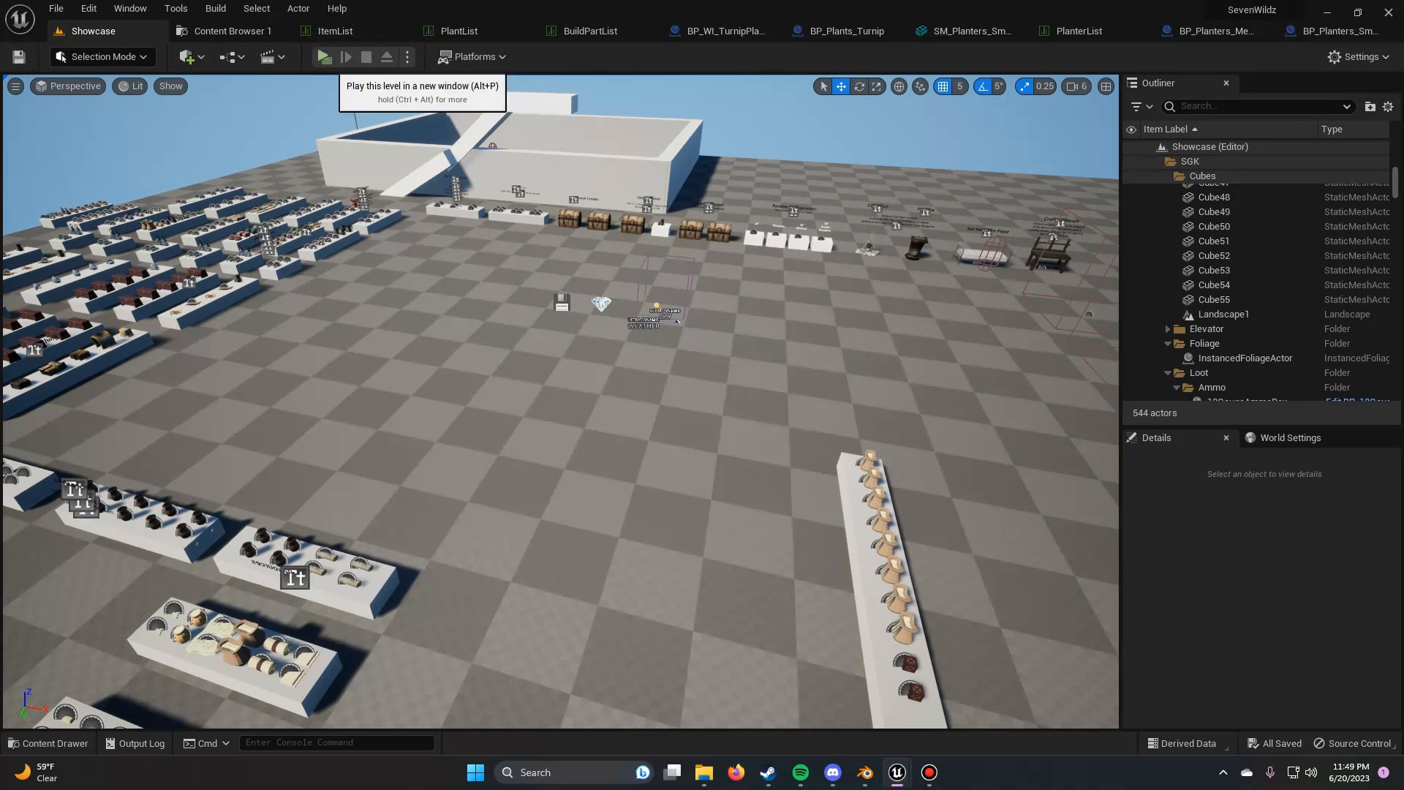
left_click(326, 57)
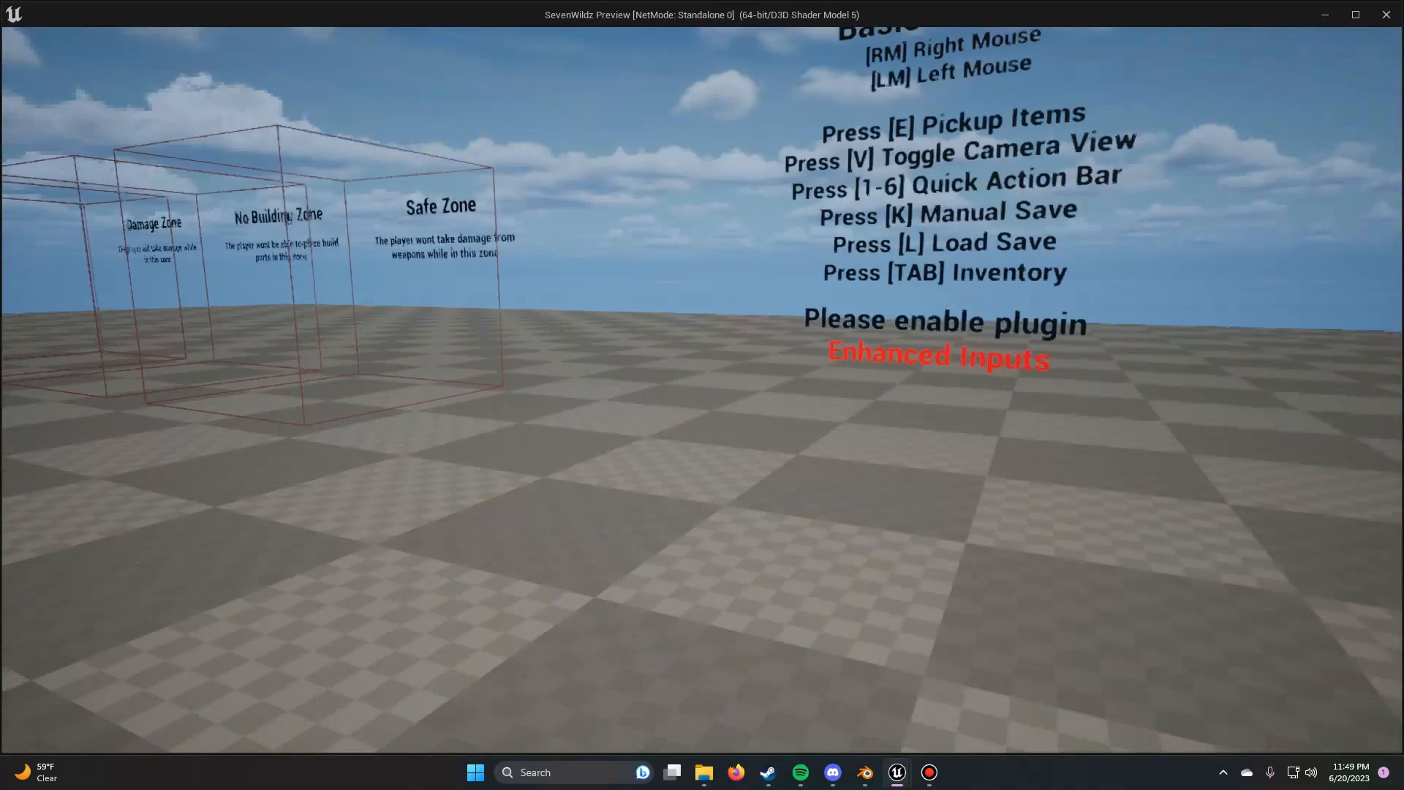
key("Escape")
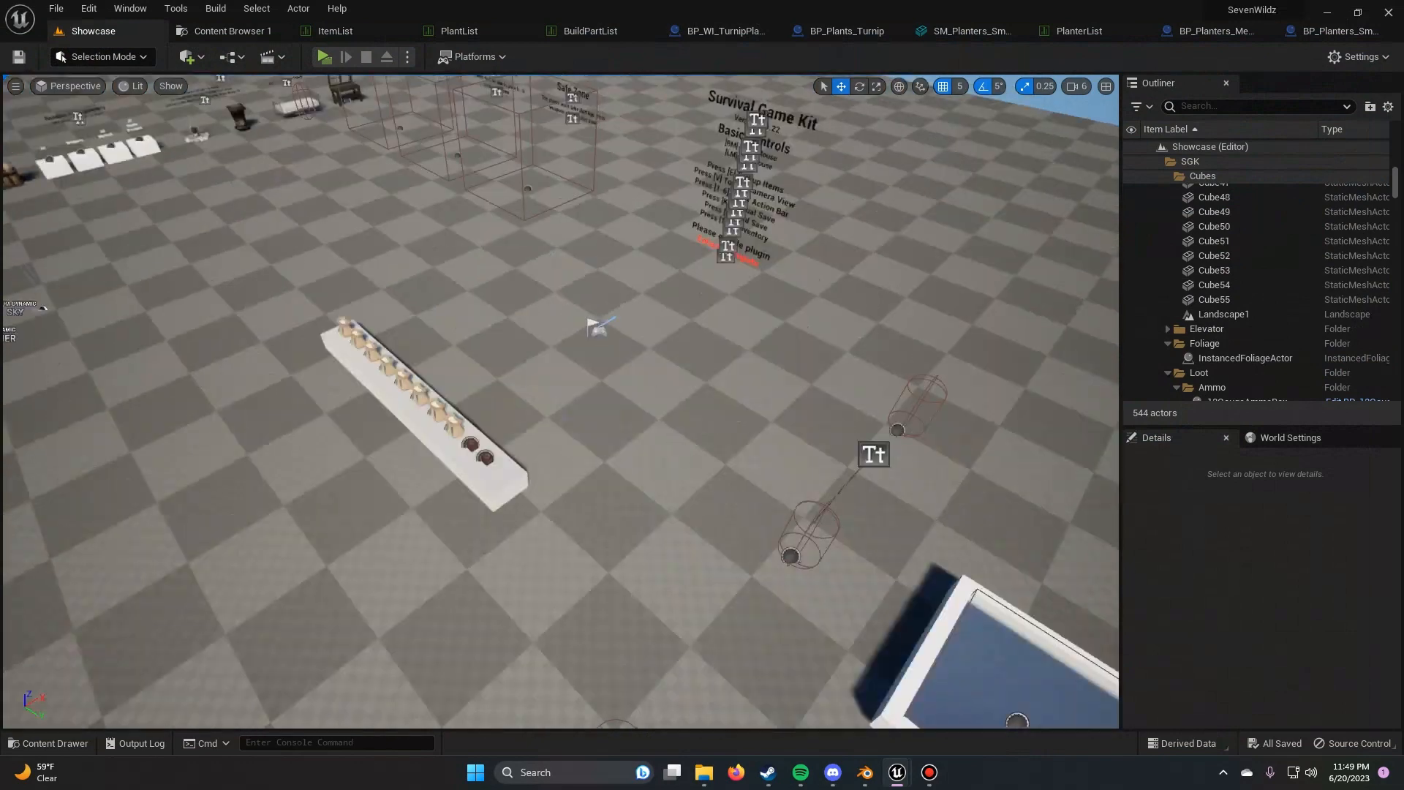
Step: Duplicate the outermost planter pickup on the seed bench in the Showcase level, placing the copy near the bench's end
key("w")
right_click_drag(561, 327, 630, 400)
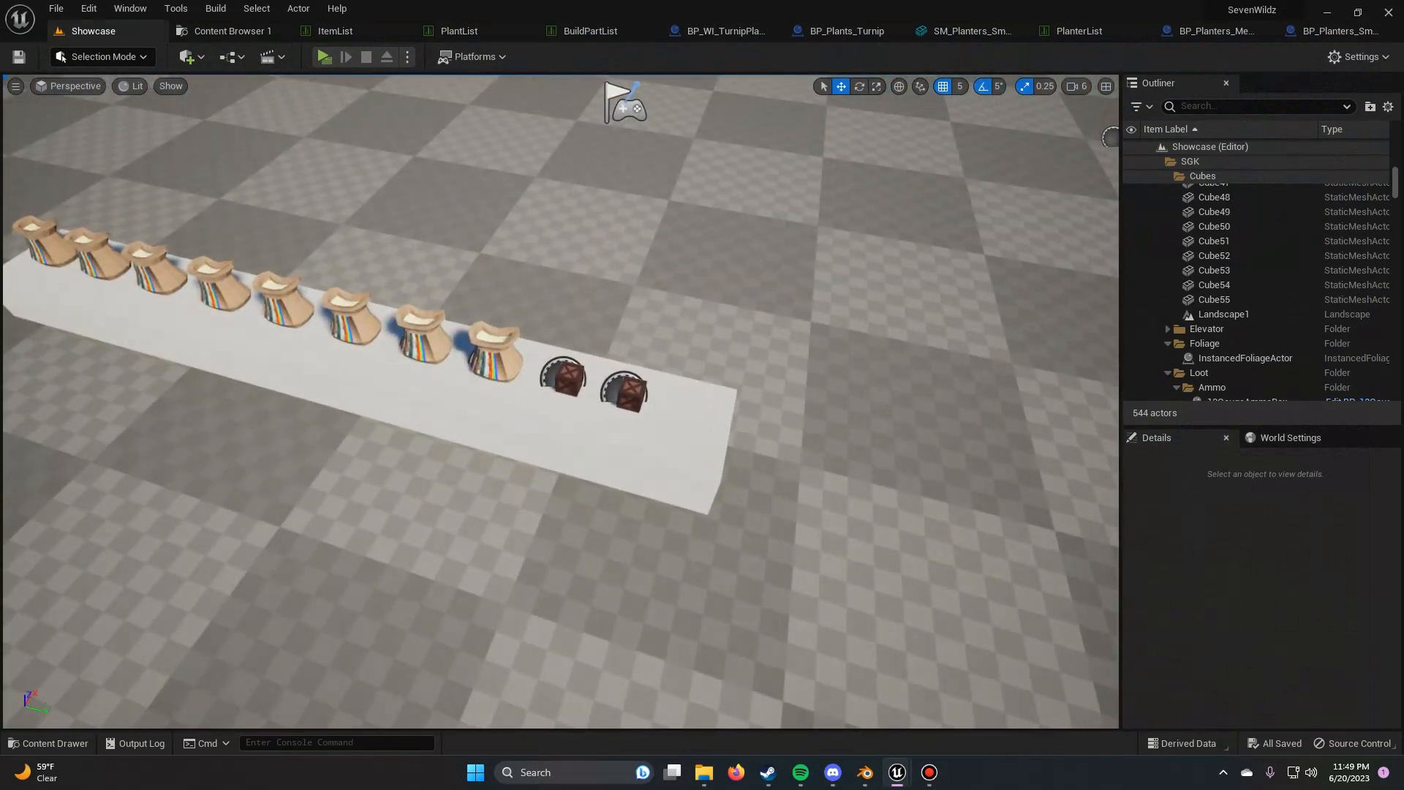
left_click(630, 401)
left_click_drag(680, 416, 736, 442, "alt")
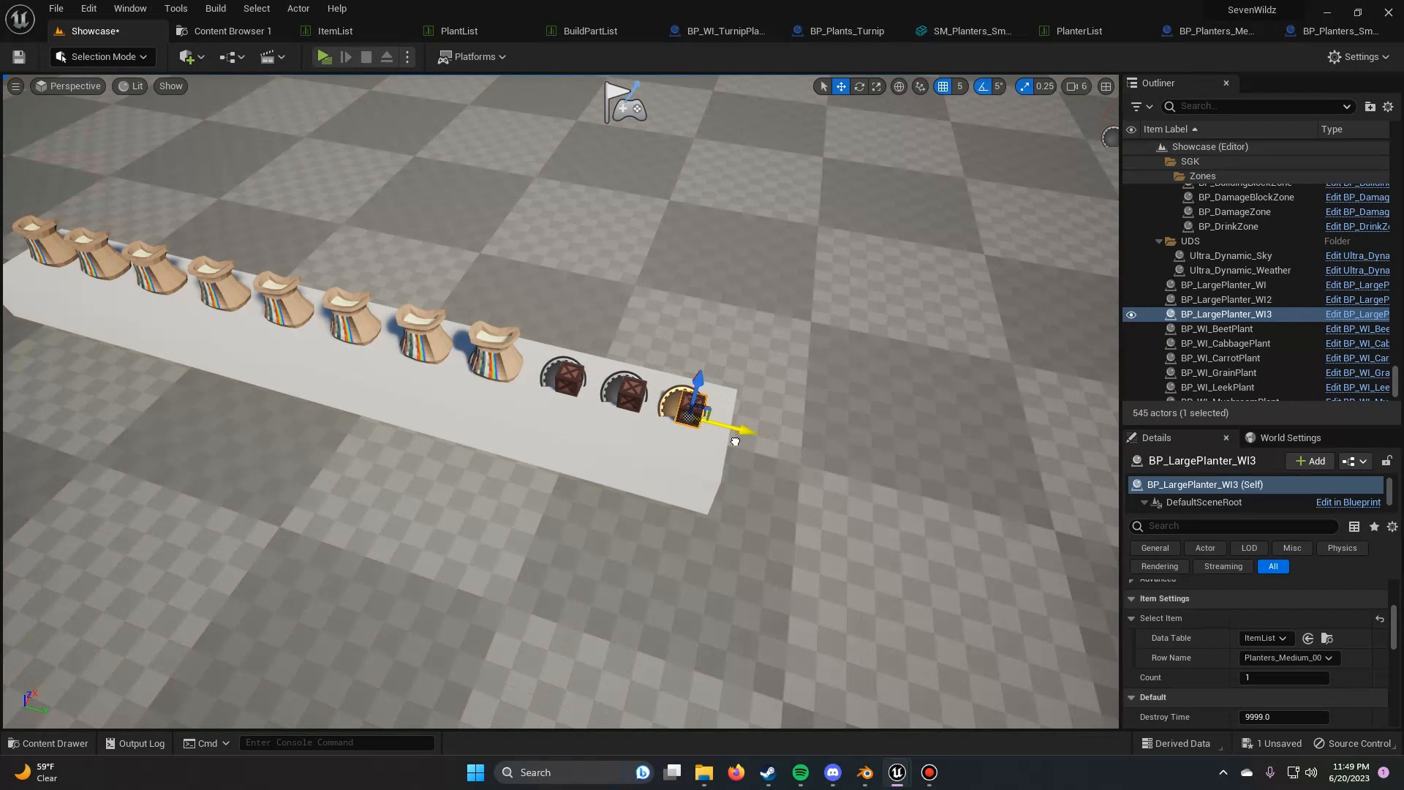
Step: Set the copied planter pickup's ItemList row to Planters_Small_00 and save the level
left_click(1287, 657)
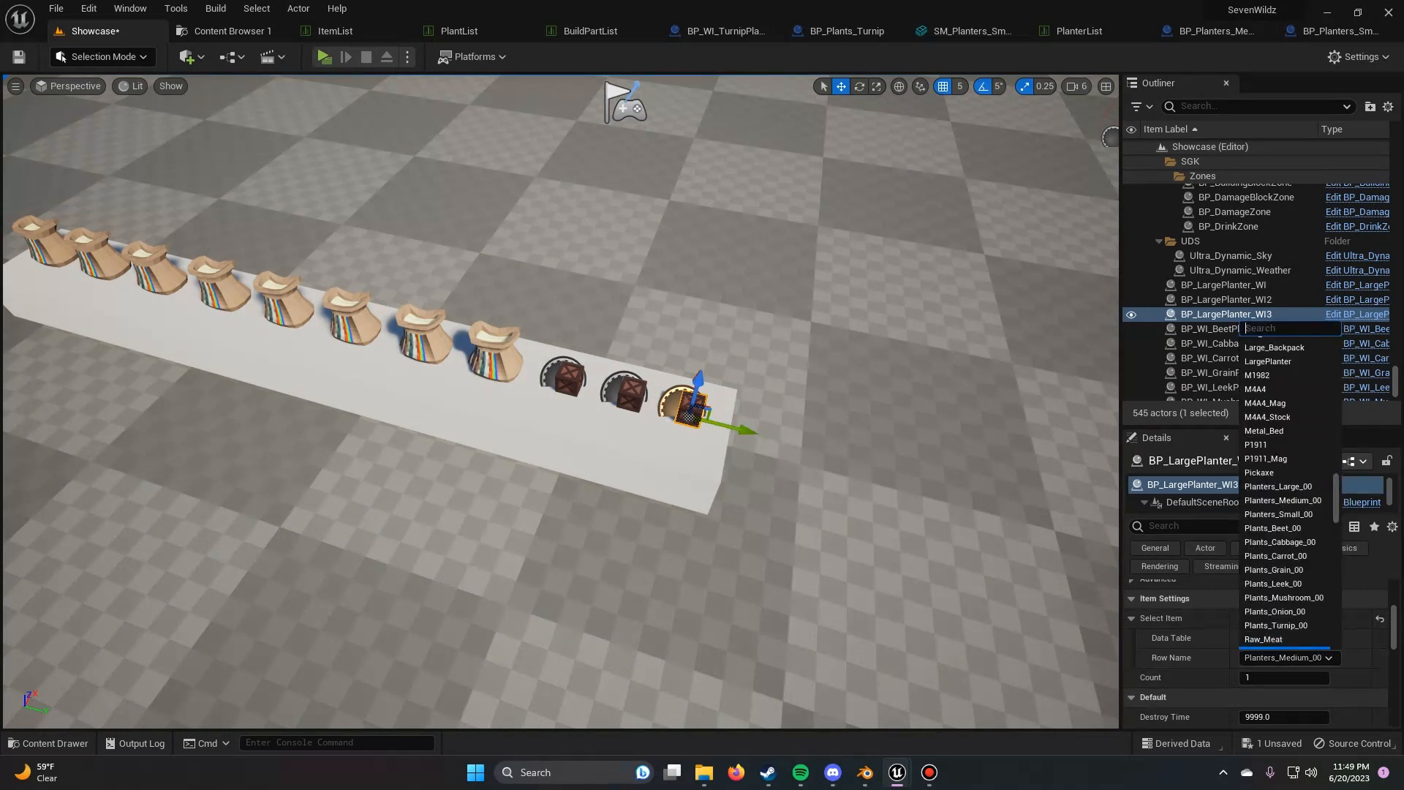
left_click(1278, 514)
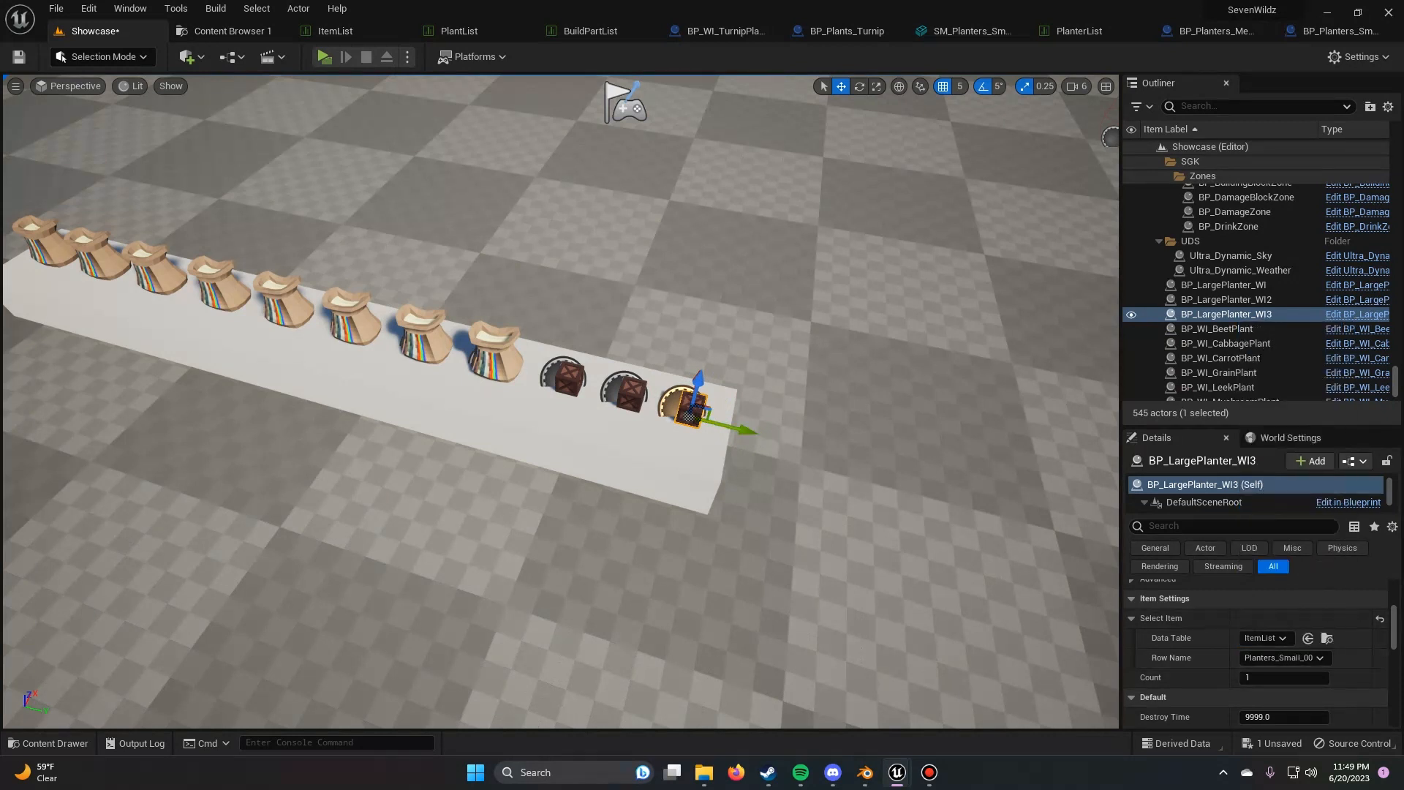
left_click(19, 56)
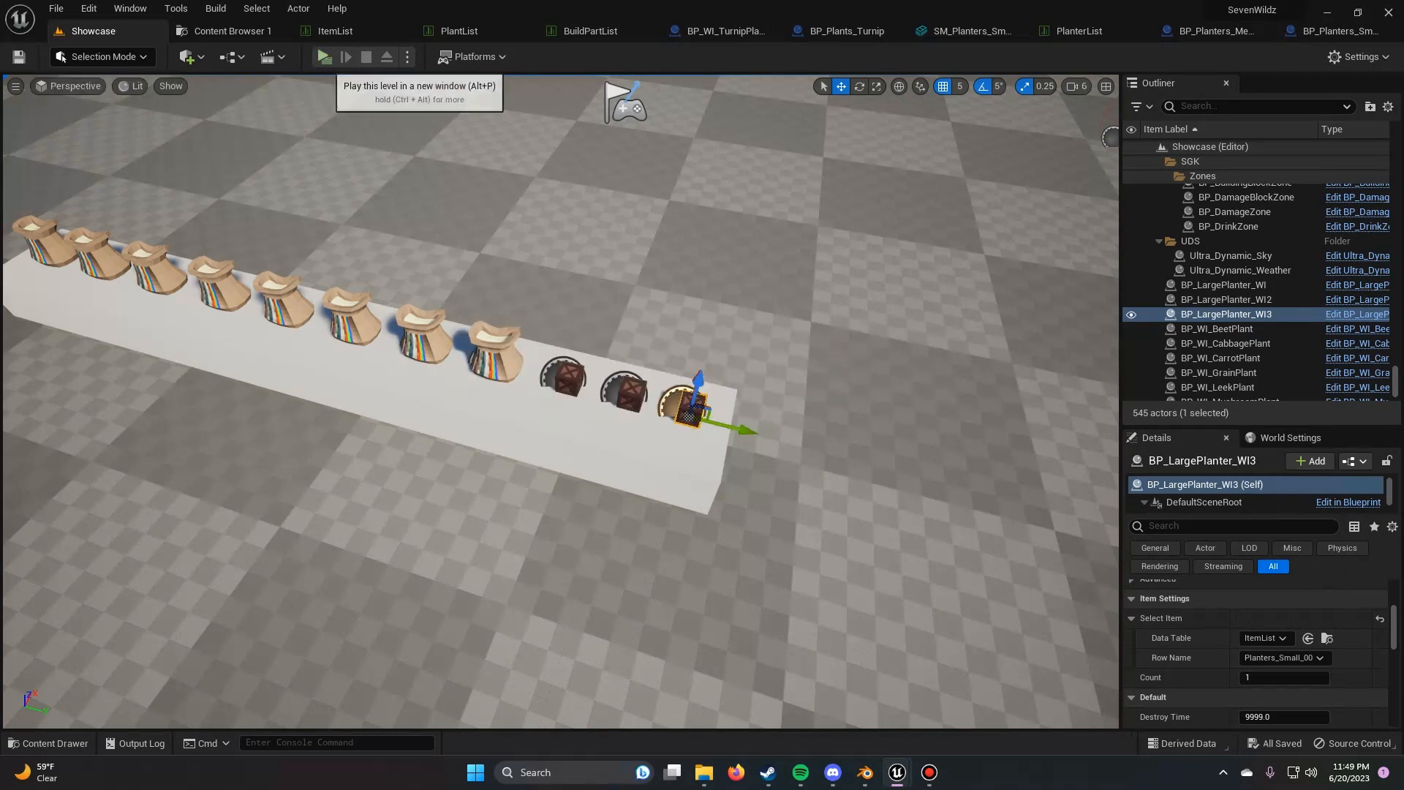
Step: Playtest the level by picking up the Small Planter, assigning it to quick slot 1 and placing it on the floor
left_click(324, 56)
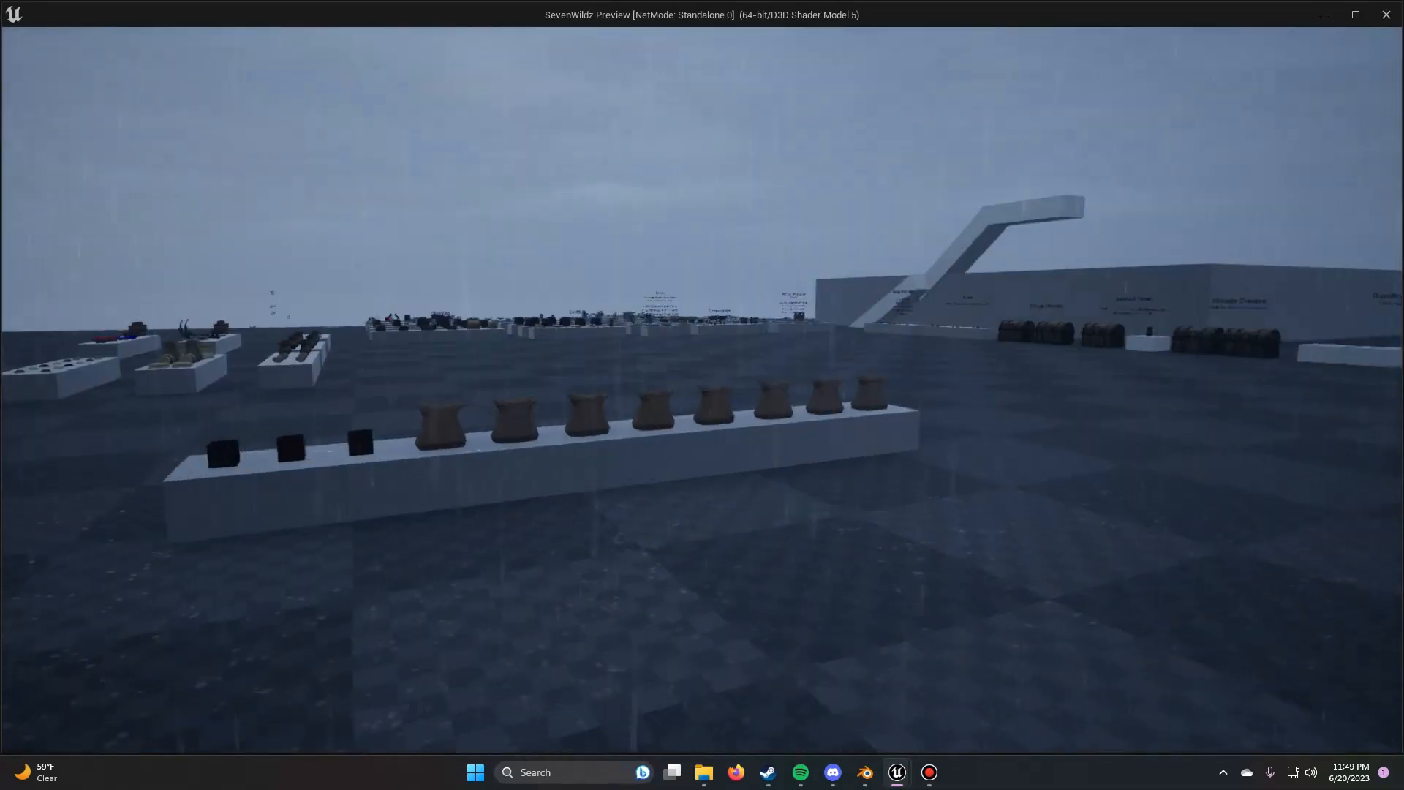
key("e")
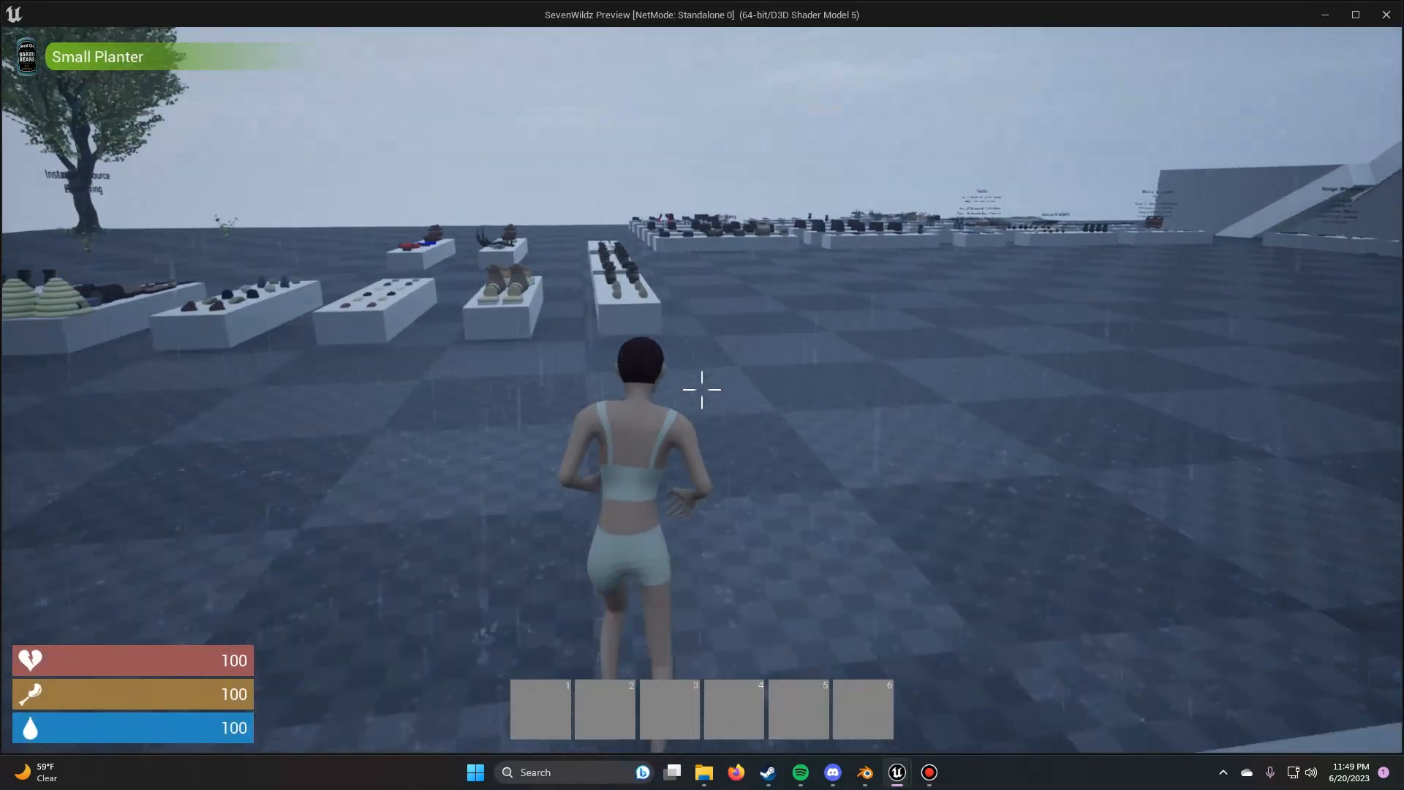
key("Tab")
left_click_drag(565, 671, 540, 708)
key("Tab")
key("1")
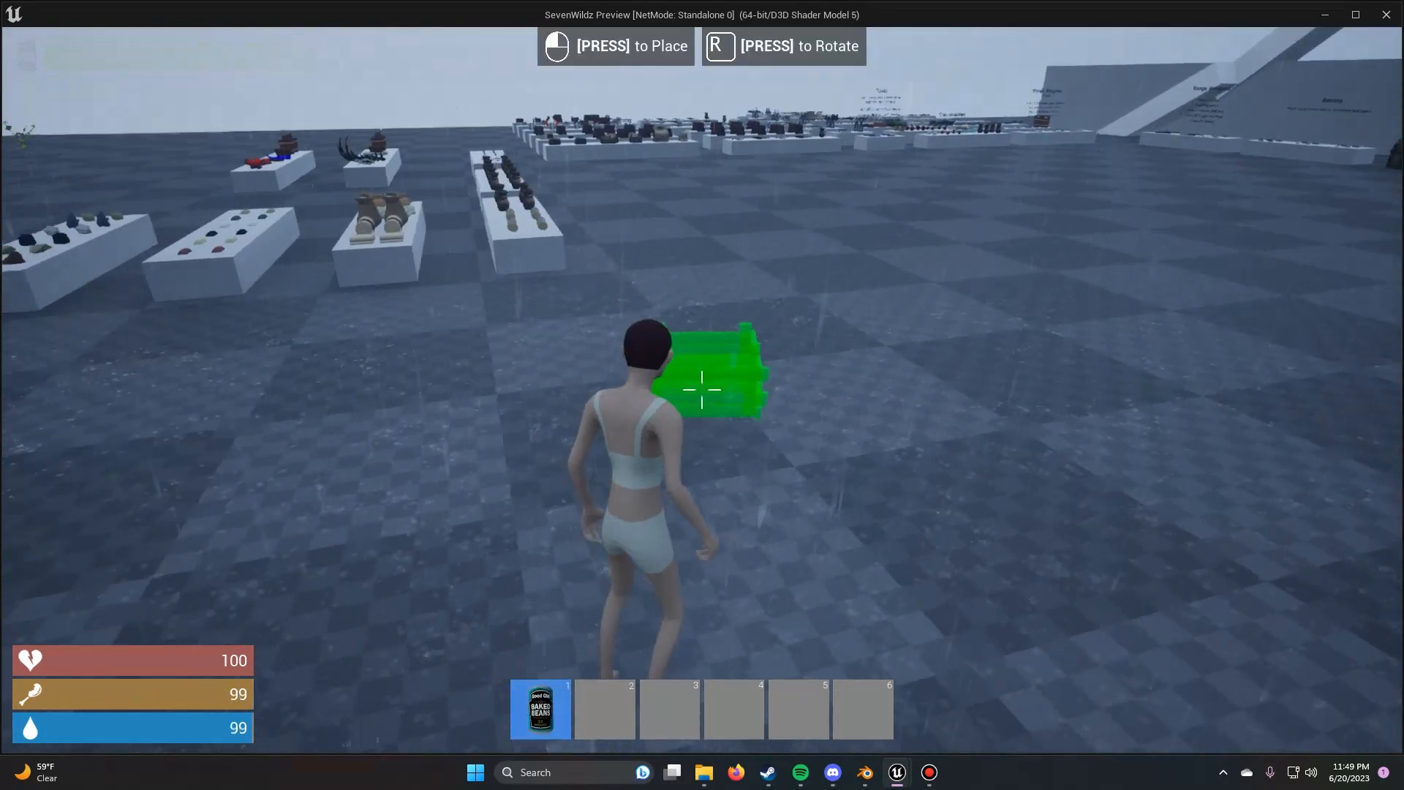
key("w")
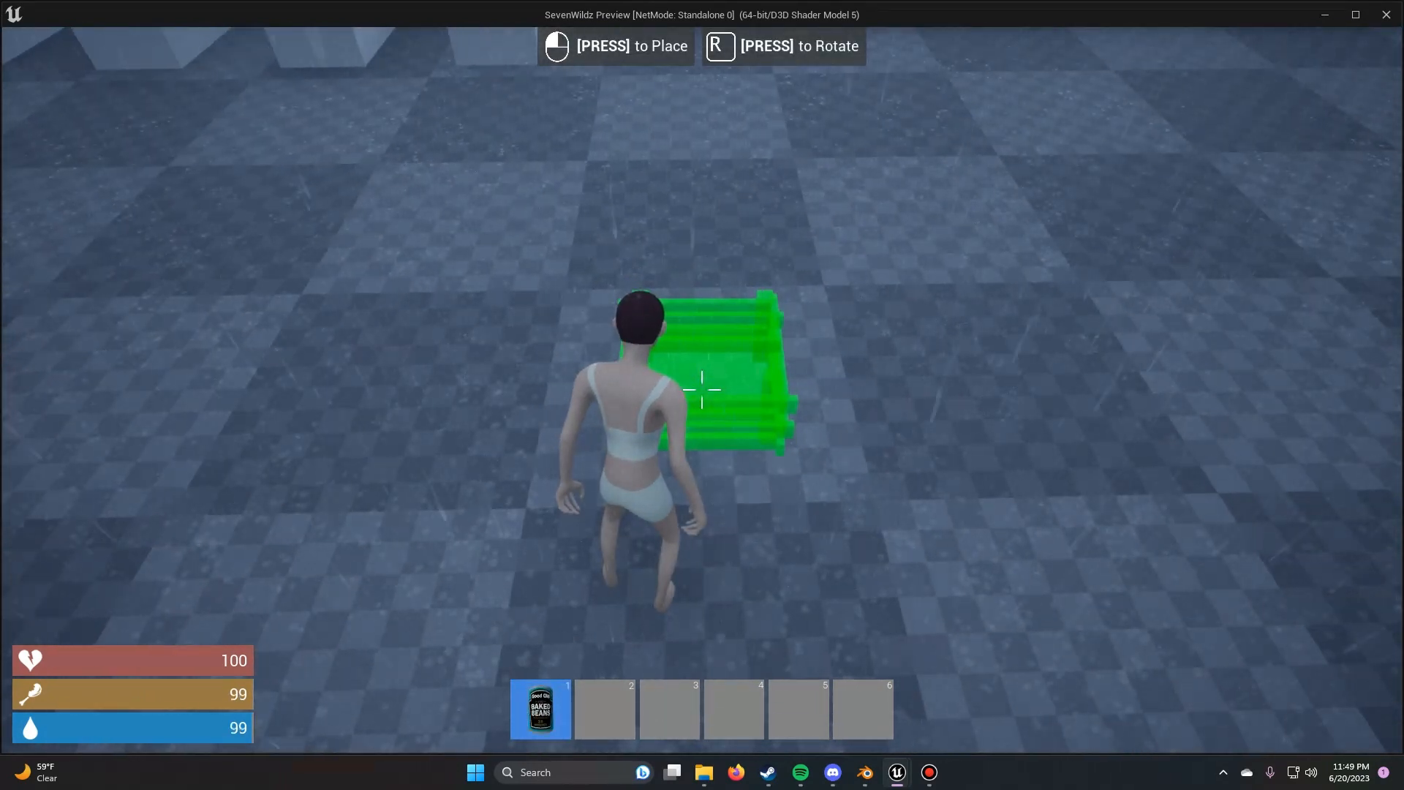
left_click(701, 388)
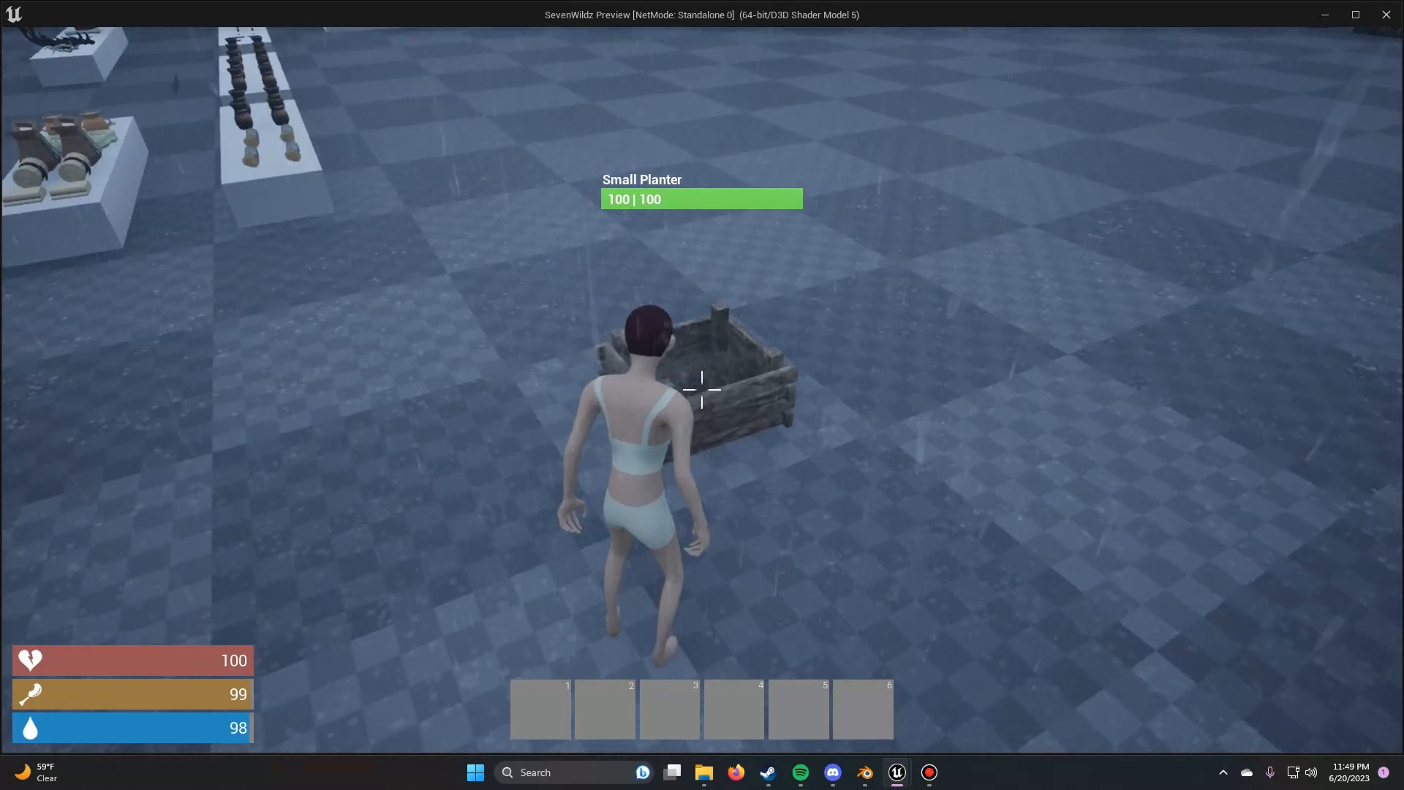
key("Escape")
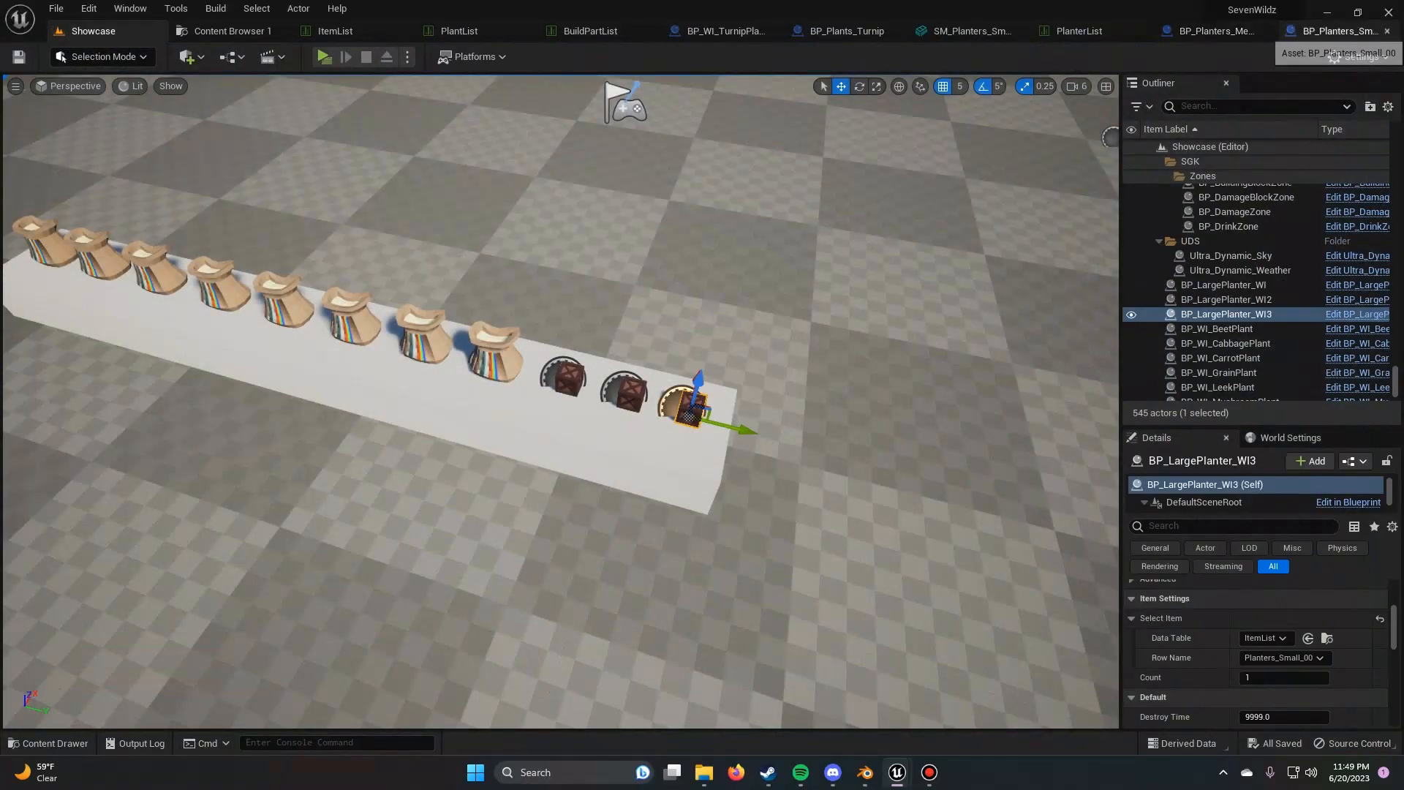
Step: Set the Farming Details row name in the class defaults of BP_Planters_Small_00 to Planters_Small_00
left_click(1338, 30)
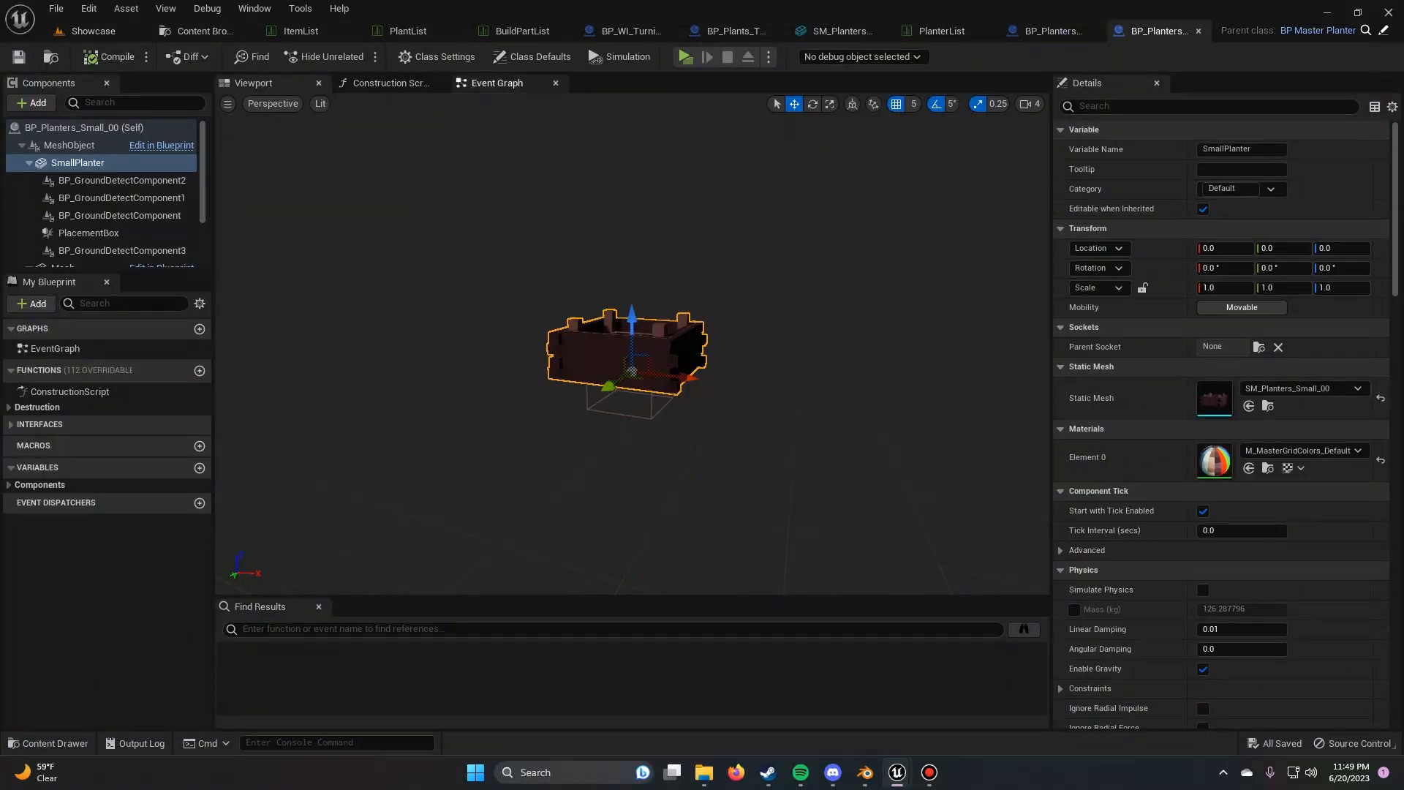
left_click(531, 56)
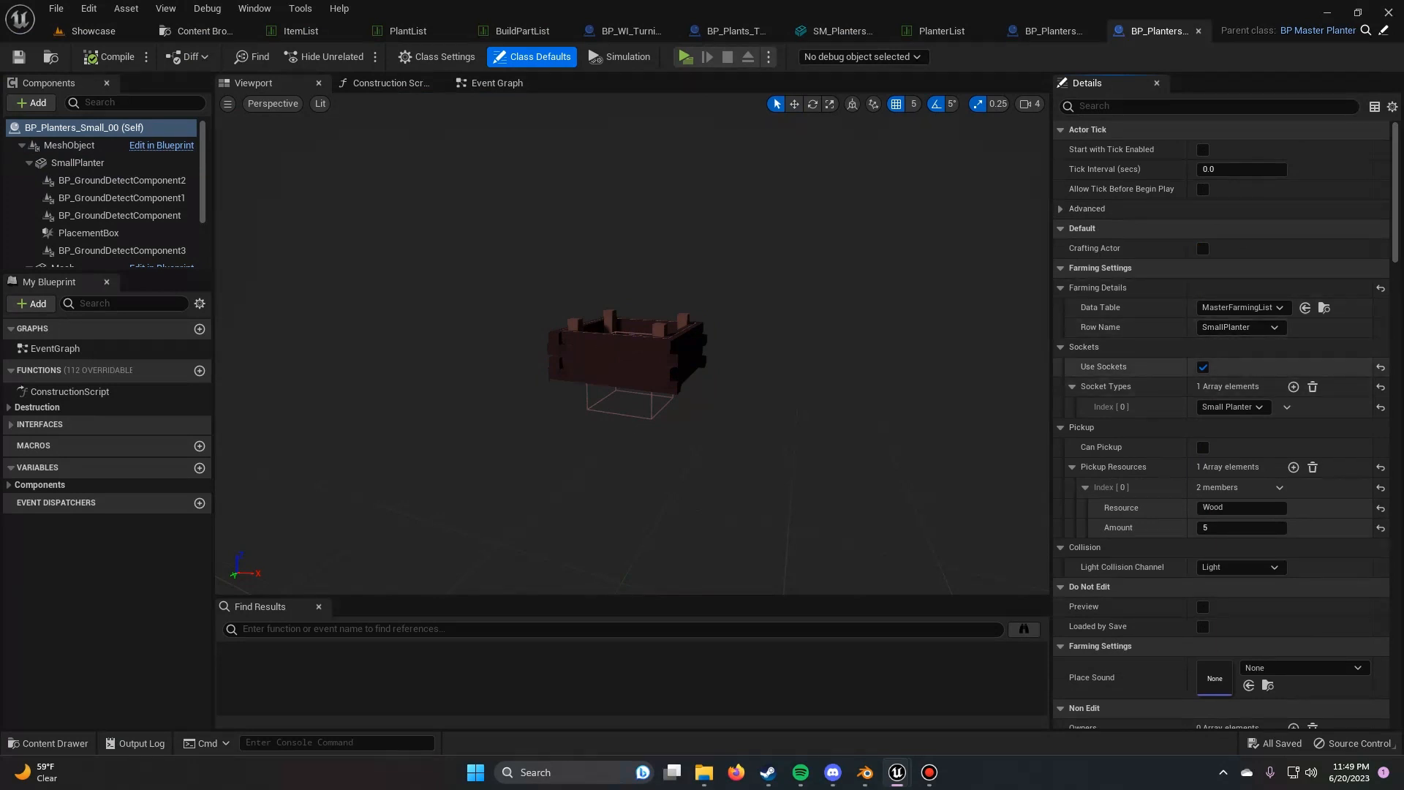
left_click(1240, 327)
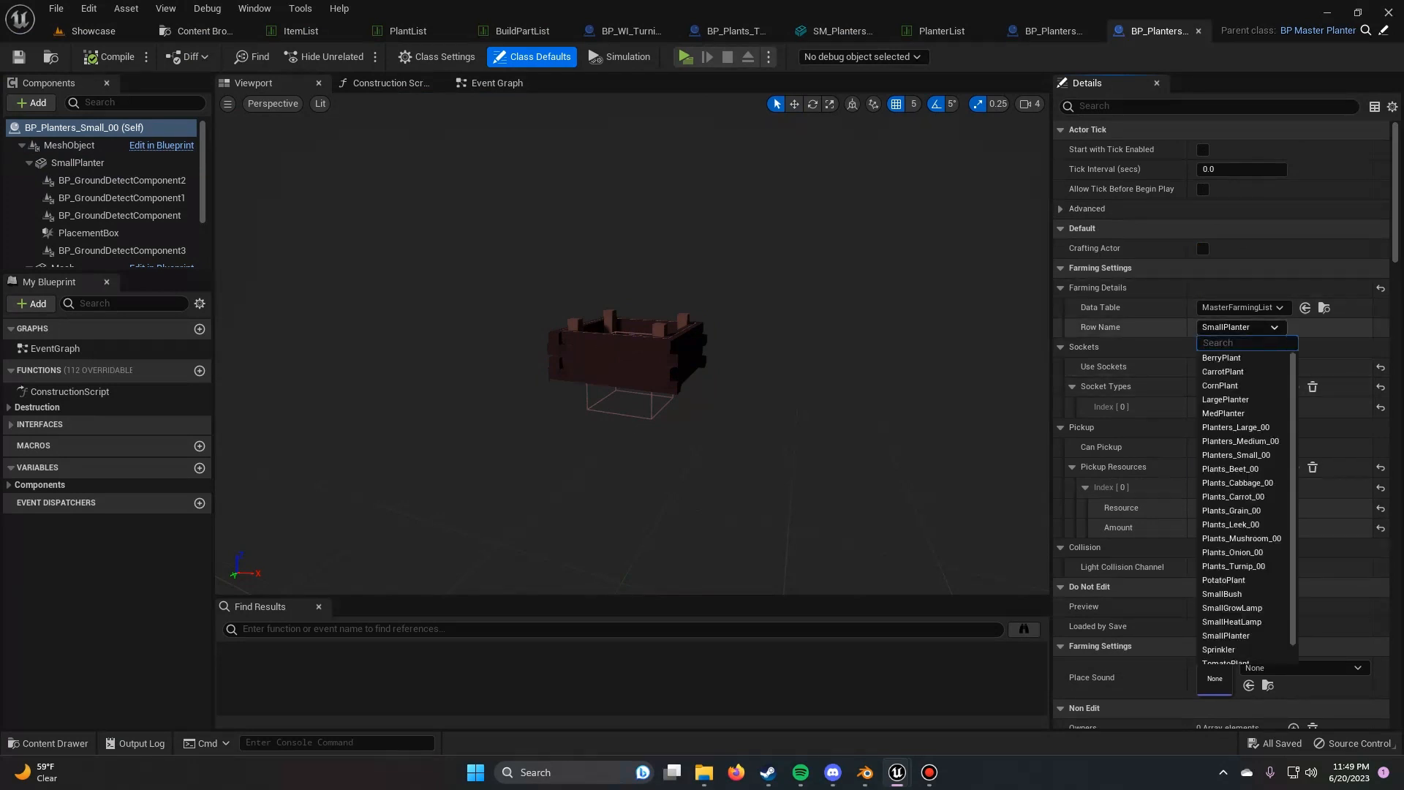
left_click(1236, 455)
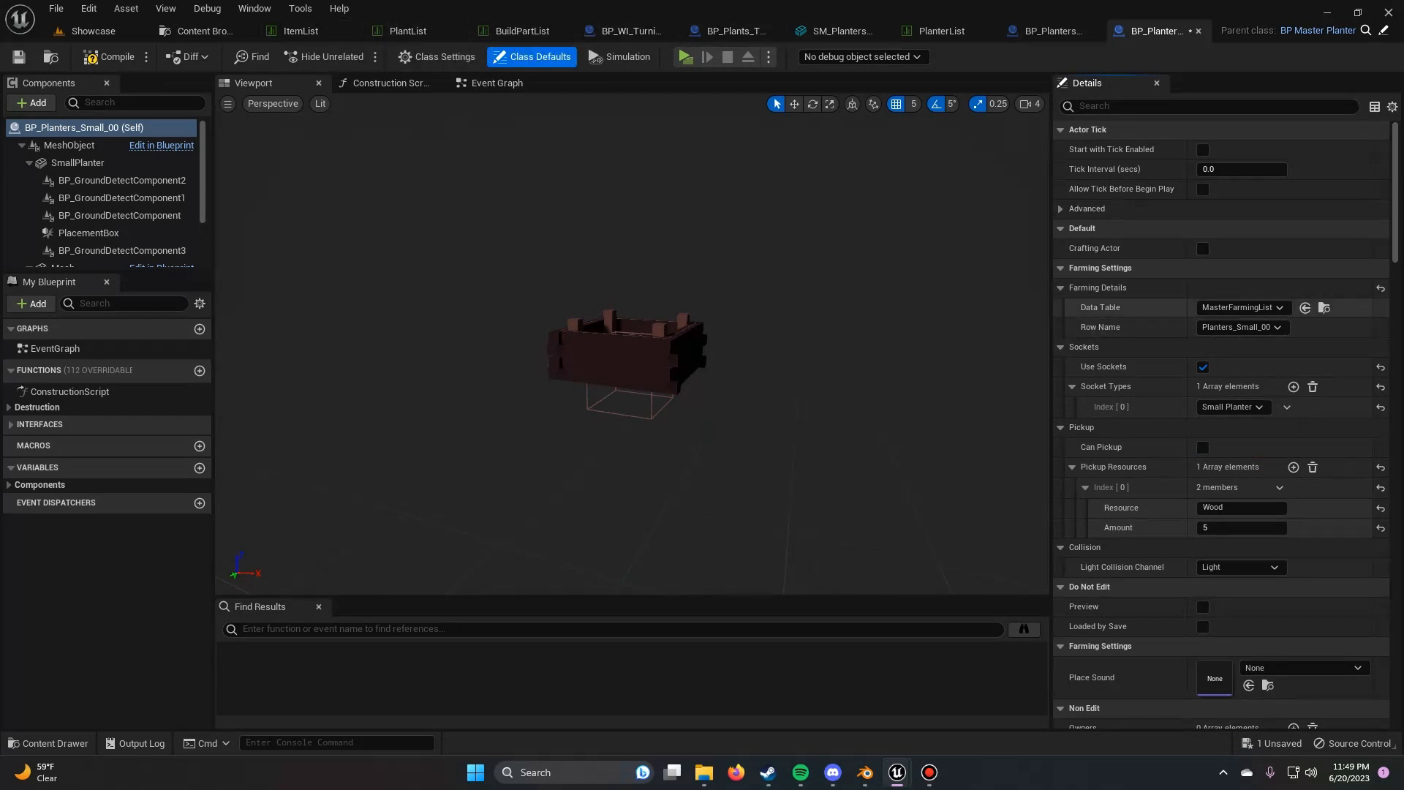
Step: Open the MasterFarmingList table from the blueprint and check its parent tables and the Planters_Small_00 row
left_click(1323, 307)
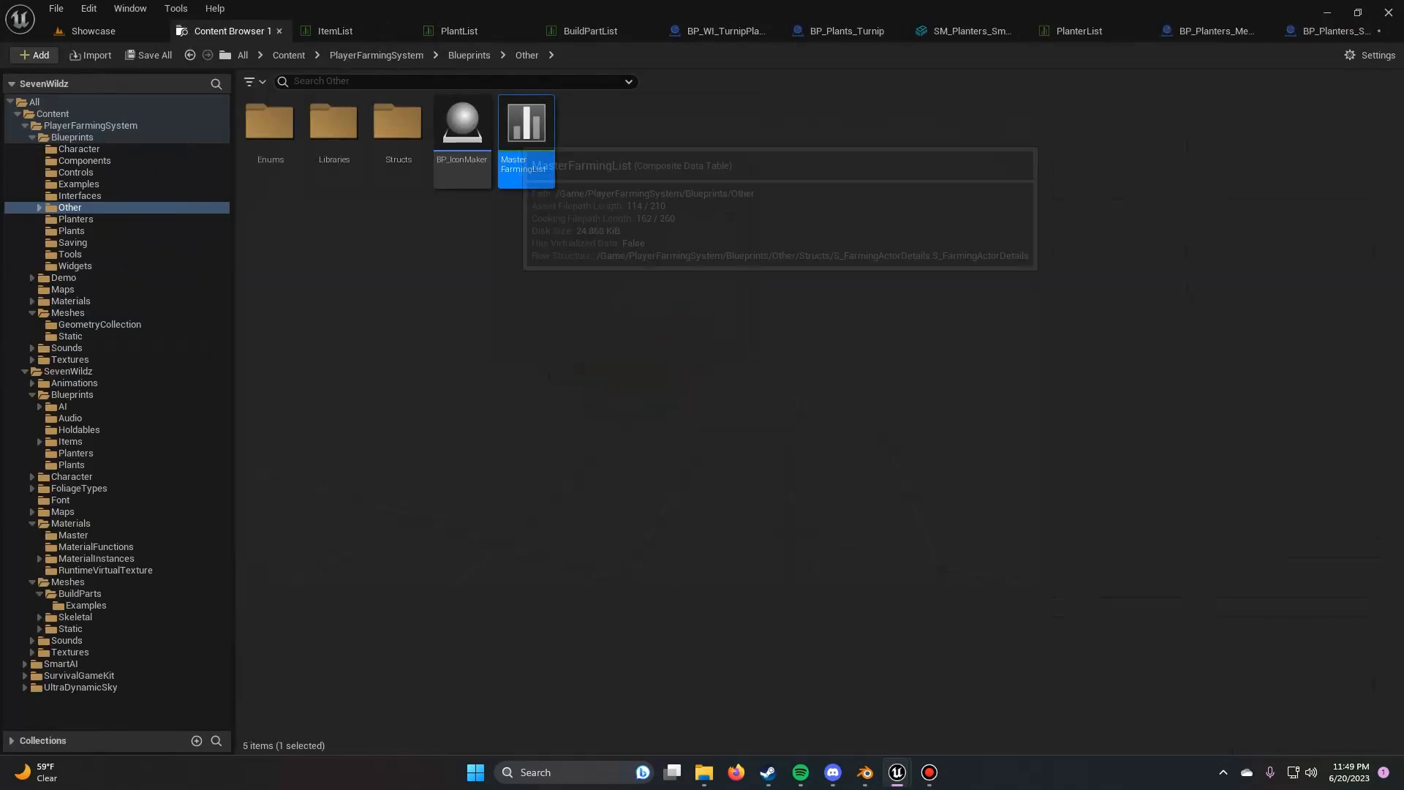
double_click(523, 131)
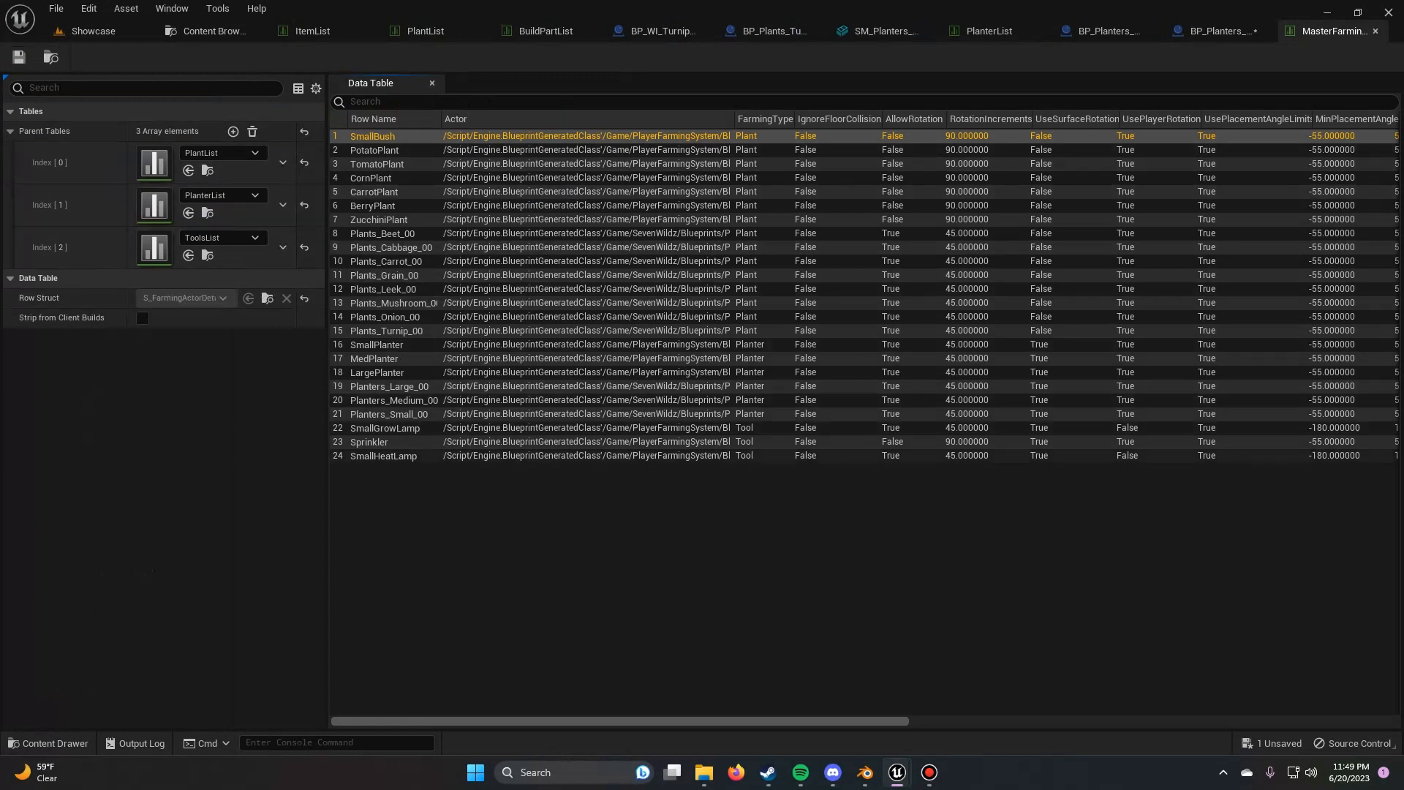
left_click(389, 413)
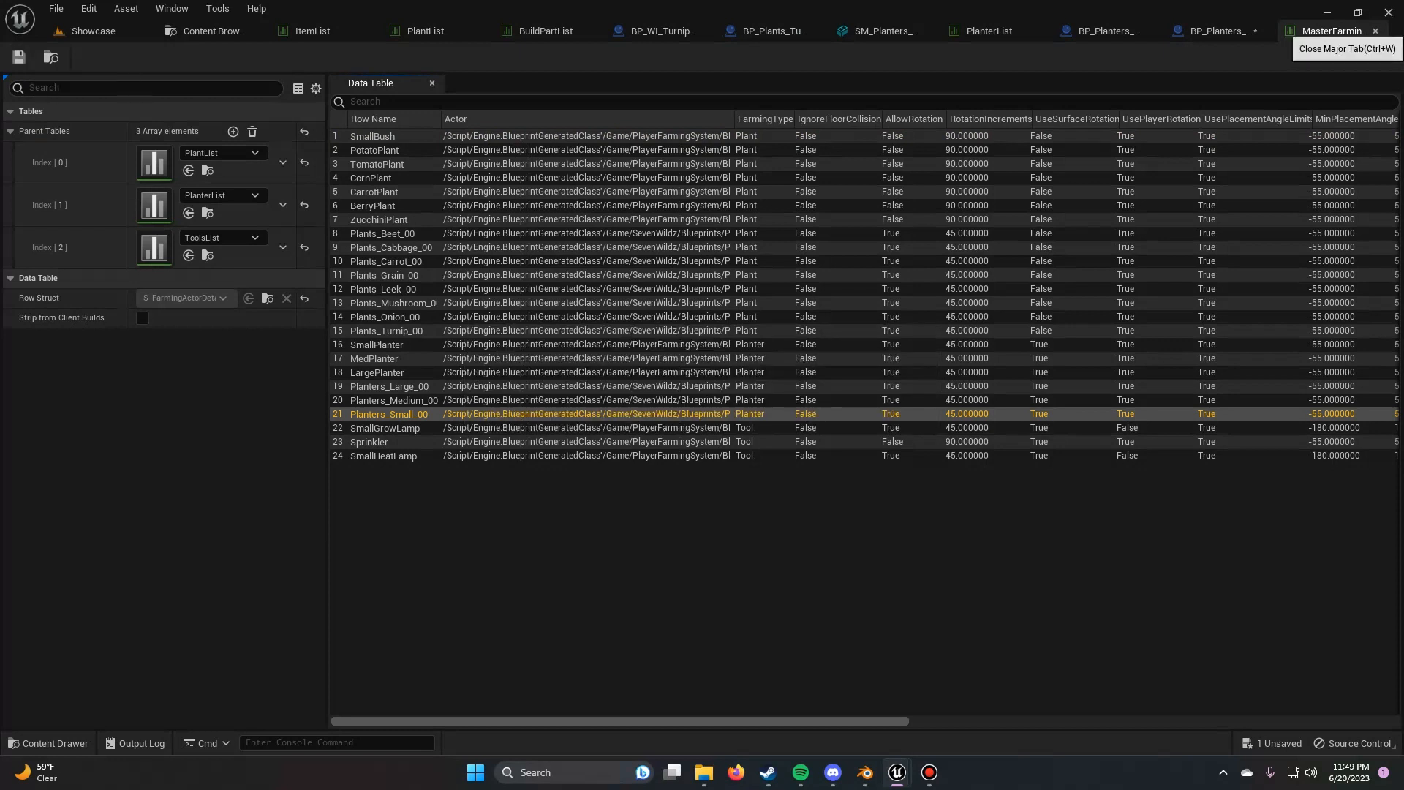
left_click(1375, 30)
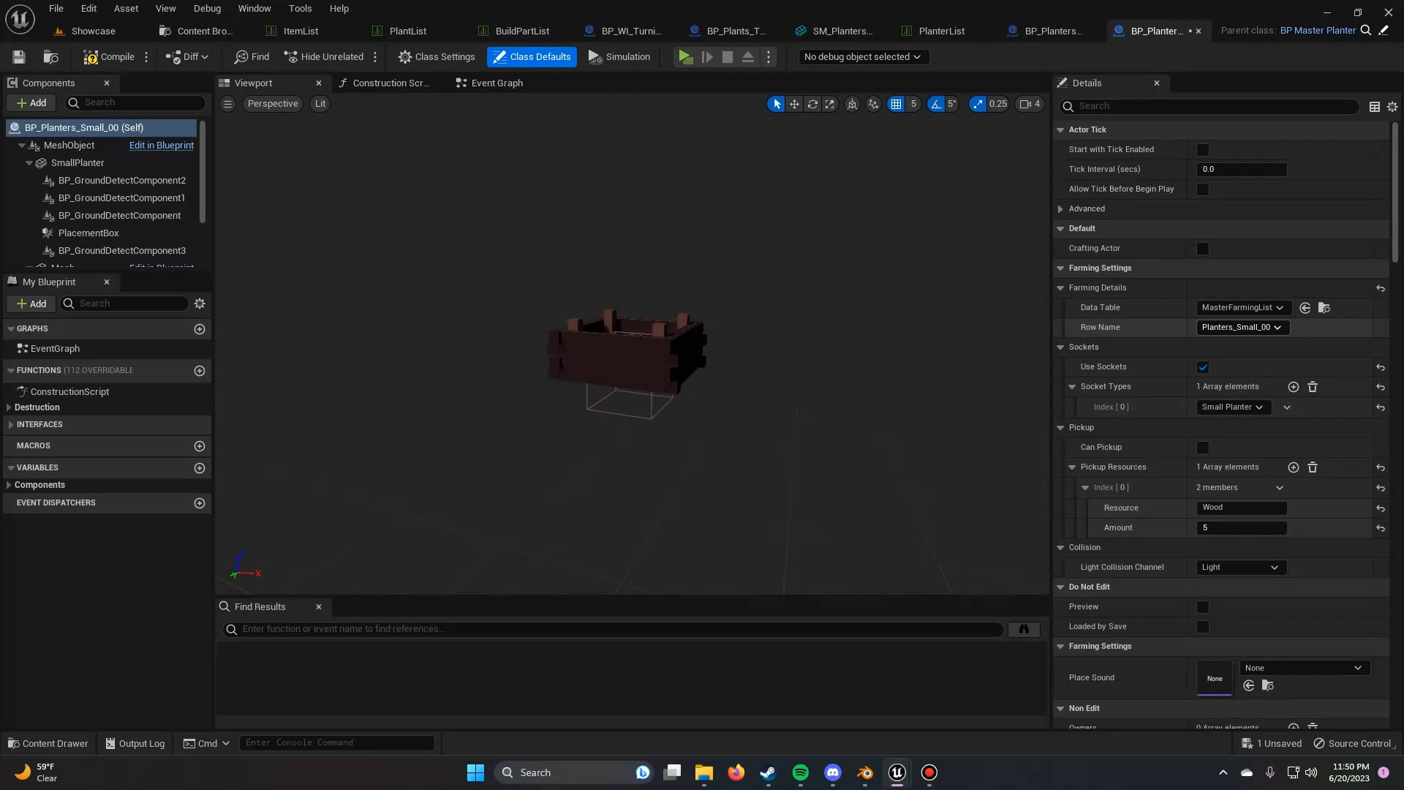
Step: Review the farming, socket and pickup defaults of BP_Planters_Small_00, and compile and save the blueprint
left_click(1243, 327)
left_click(1243, 327)
left_click(1243, 327)
left_click(1243, 327)
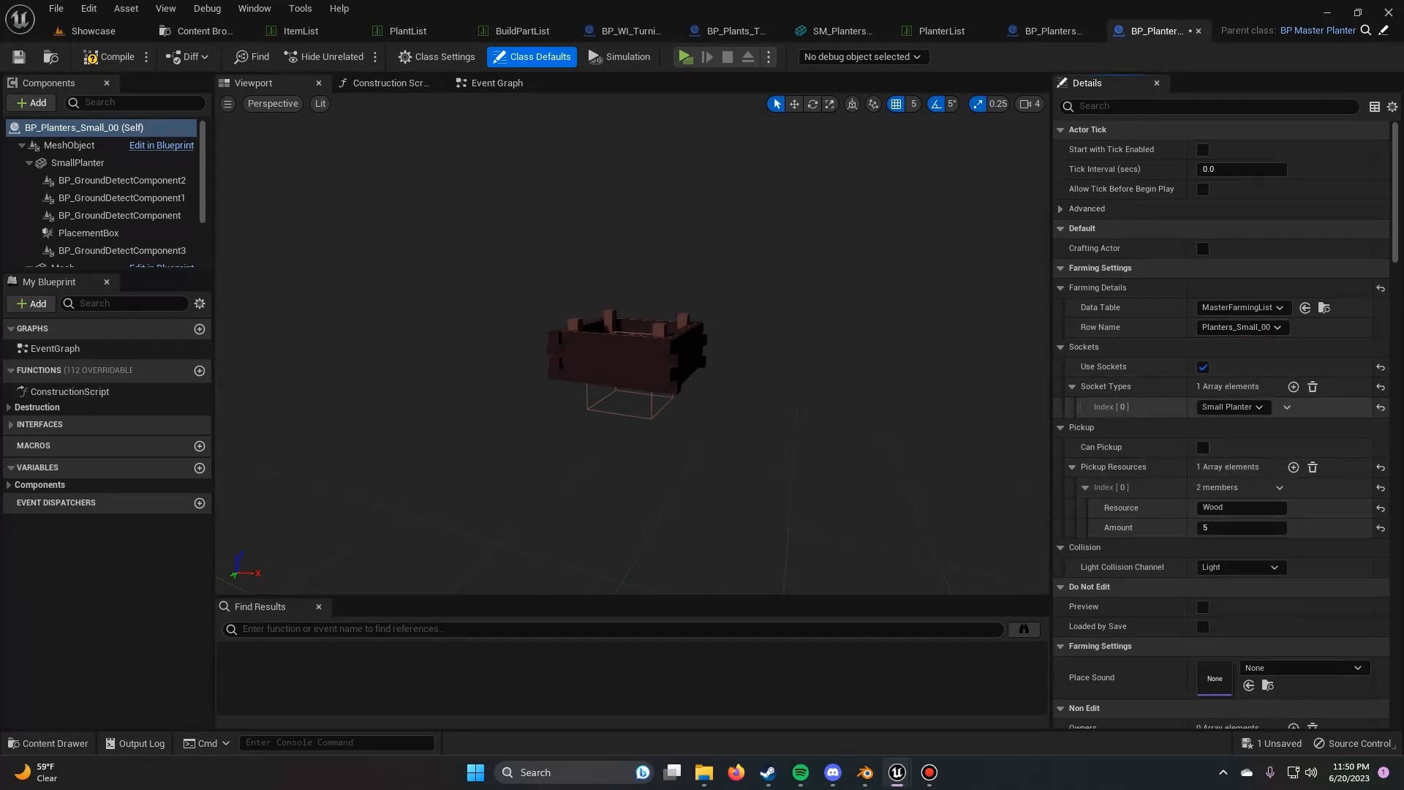
scroll(1140, 407, "down", 6)
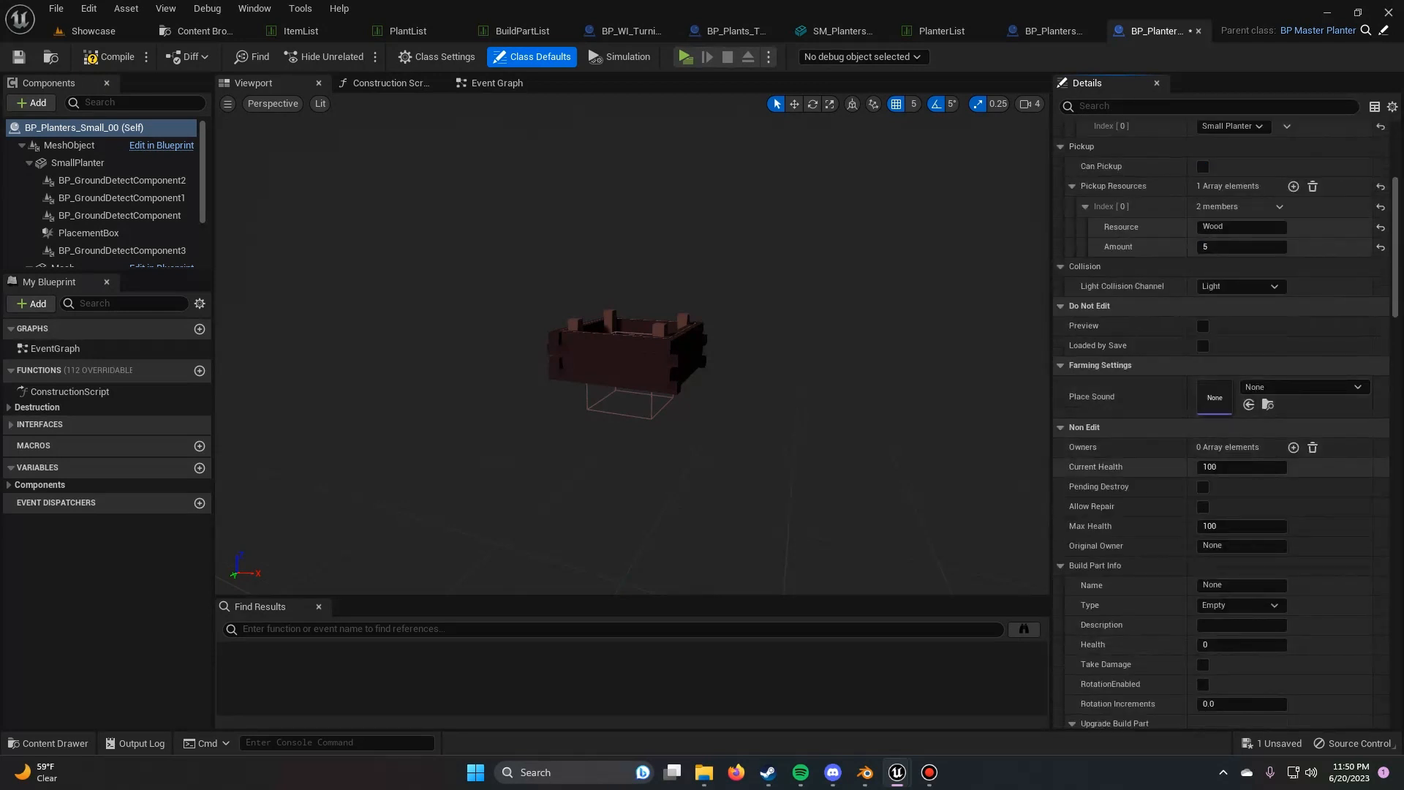
scroll(1201, 238, "up", 6)
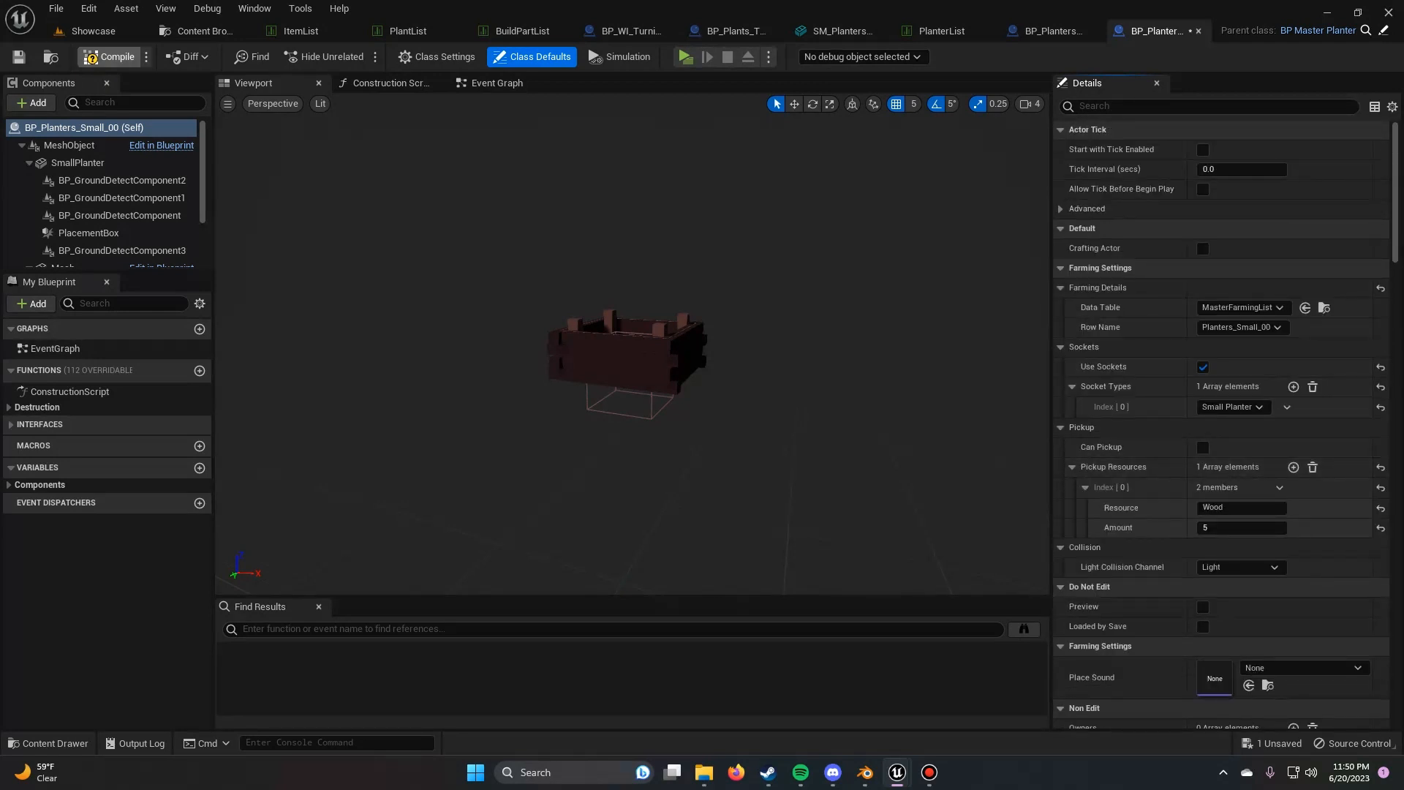
Step: Run the Showcase level again and place the newly picked-up Small Planter on the floor from quick slot 1
left_click(94, 31)
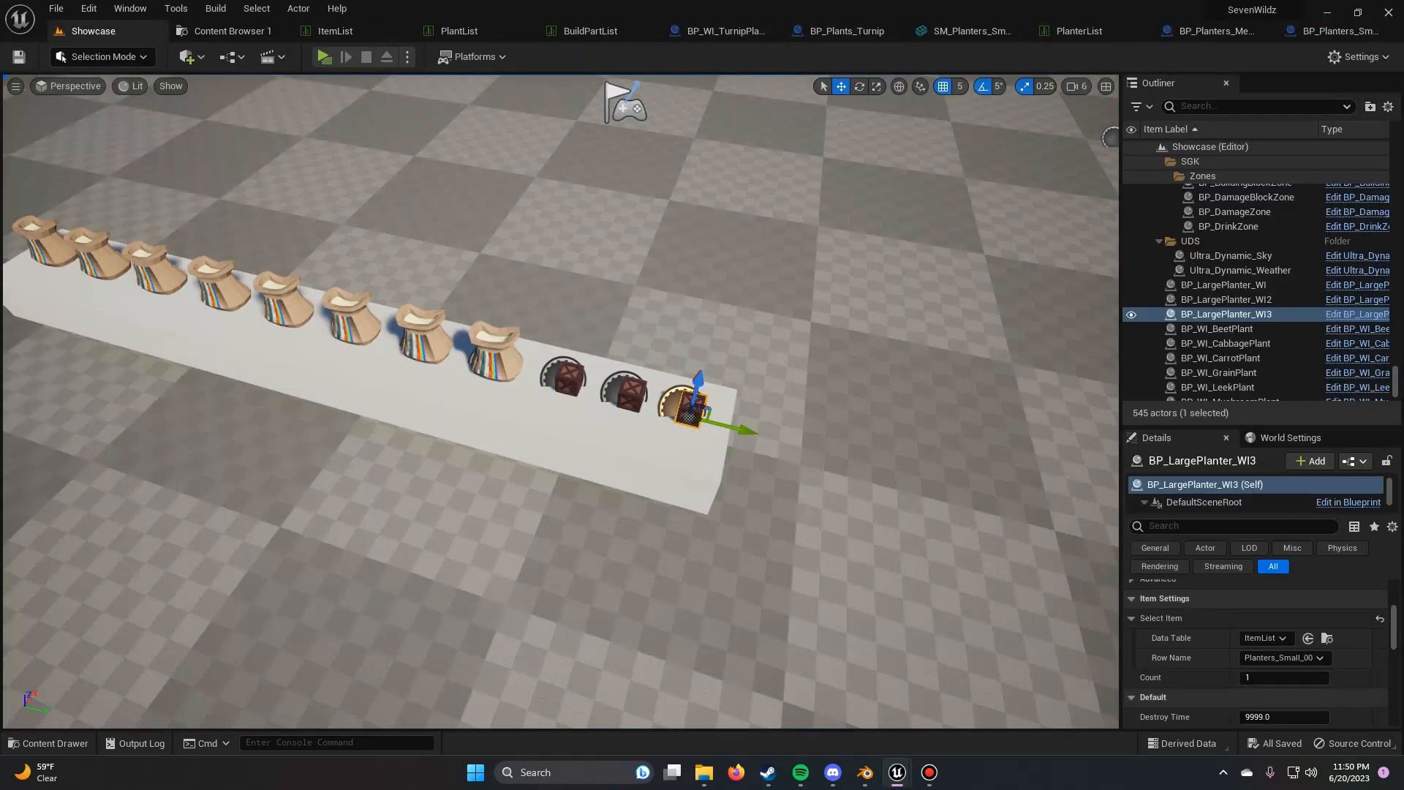
left_click(324, 56)
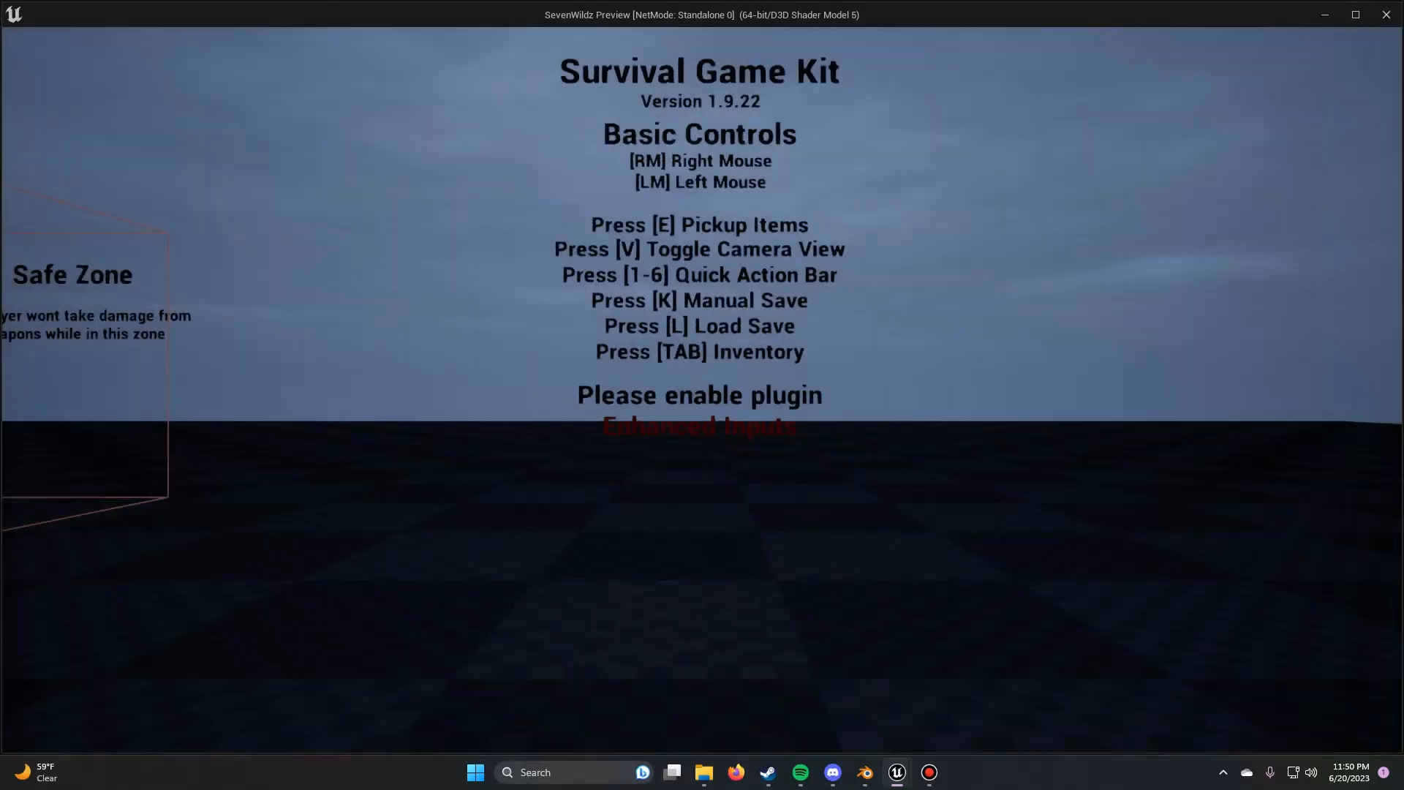
key("w")
key("a")
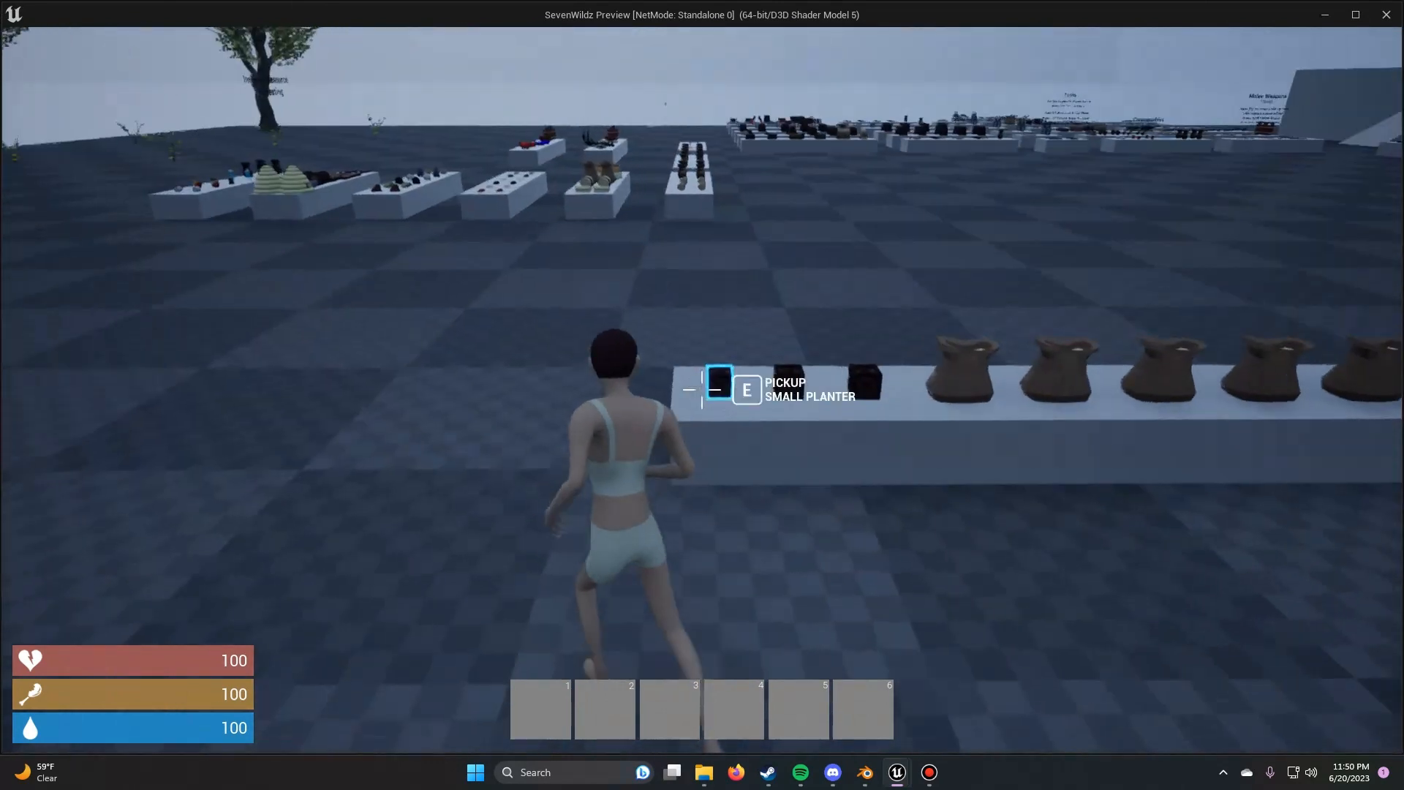
key("e")
key("Tab")
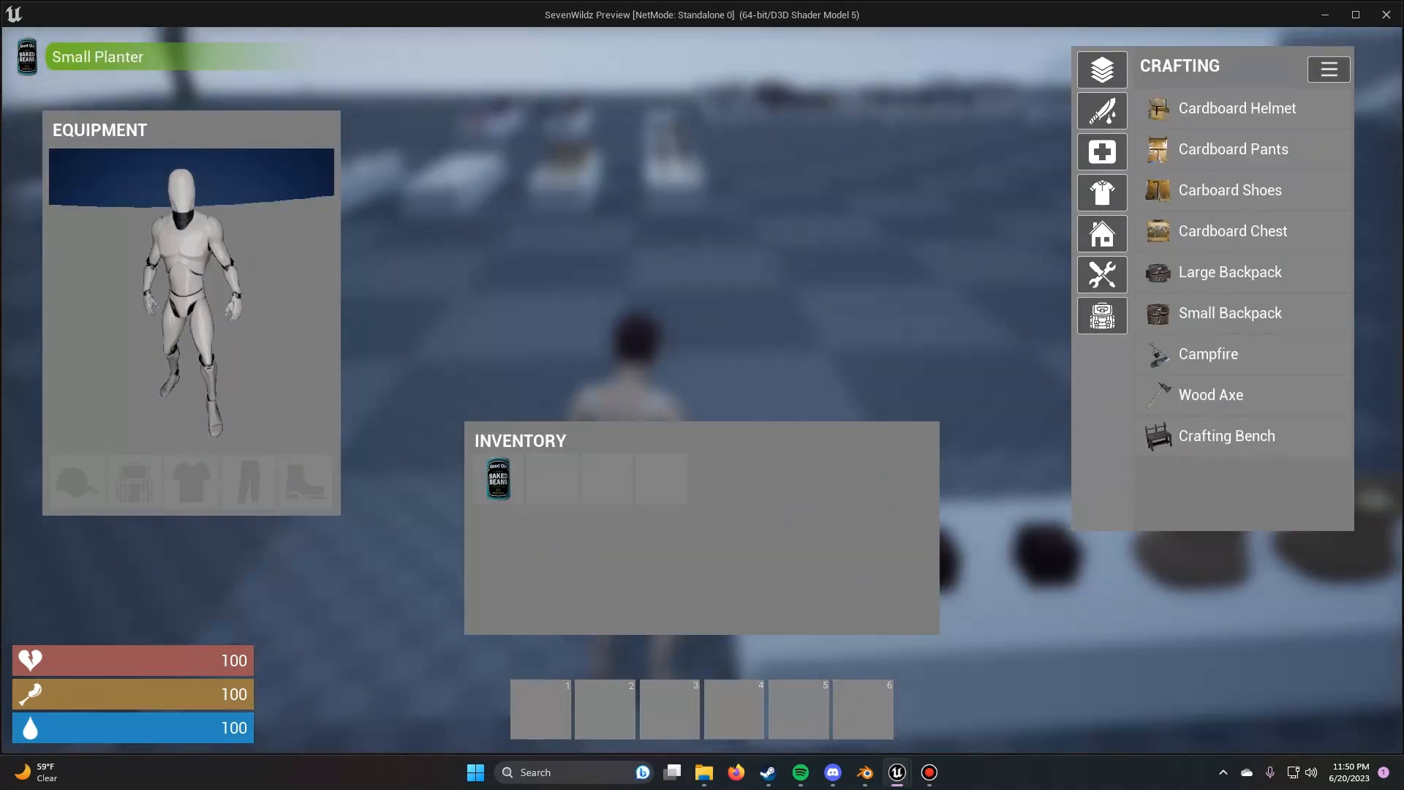
left_click_drag(554, 627, 540, 708)
key("Tab")
key("w")
key("1")
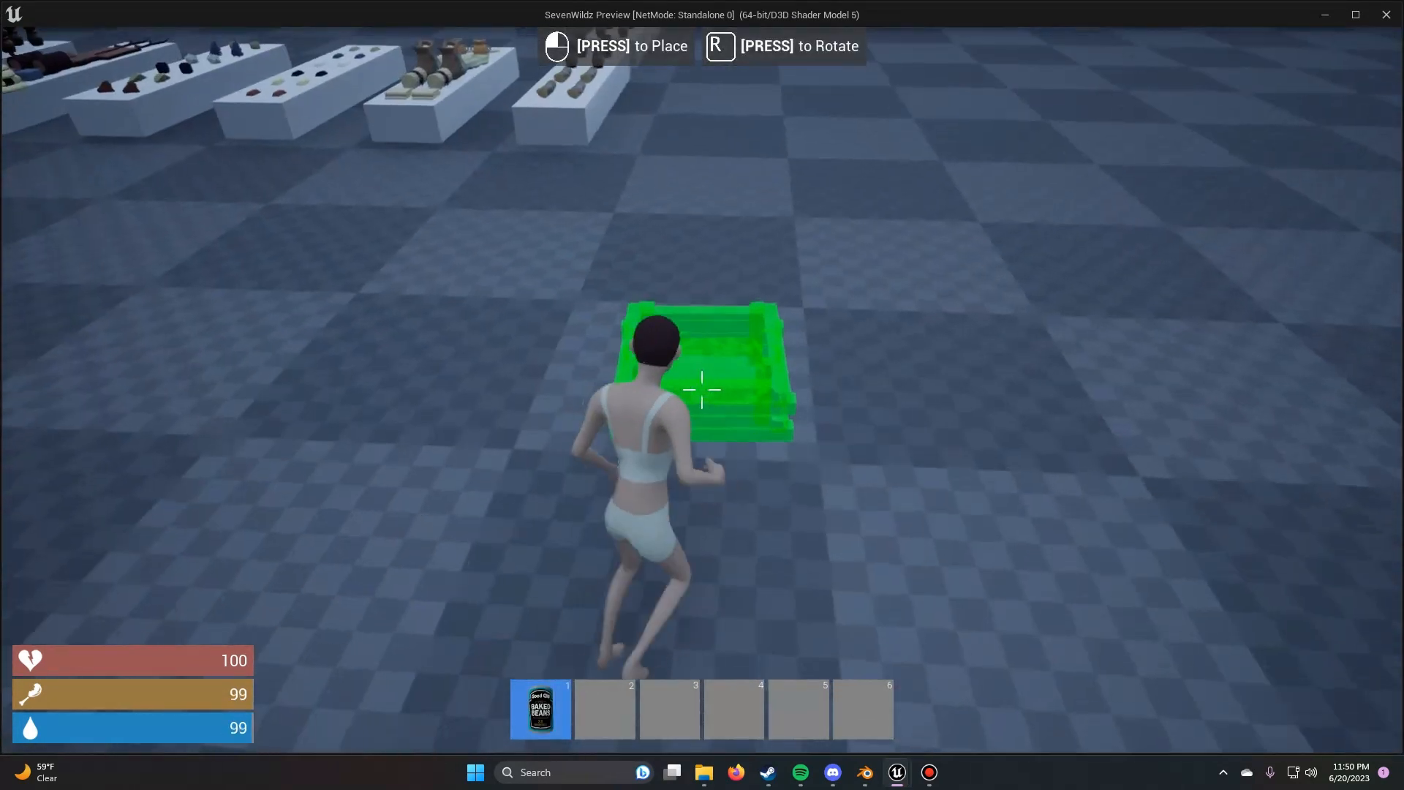
left_click(701, 389)
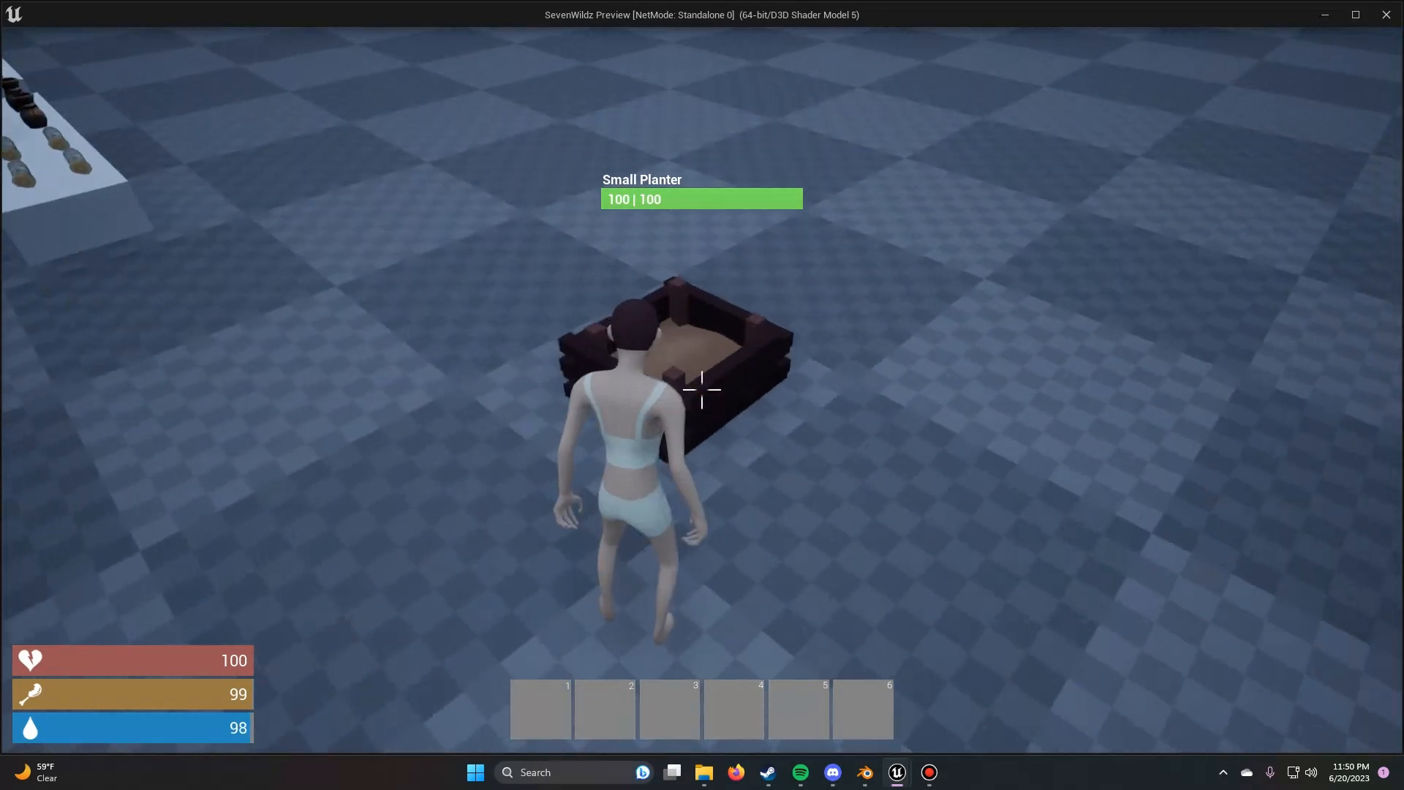
Step: Pick up Carrot Seeds and plant them in the placed small planter from quick slot 1
key("e")
key("Tab")
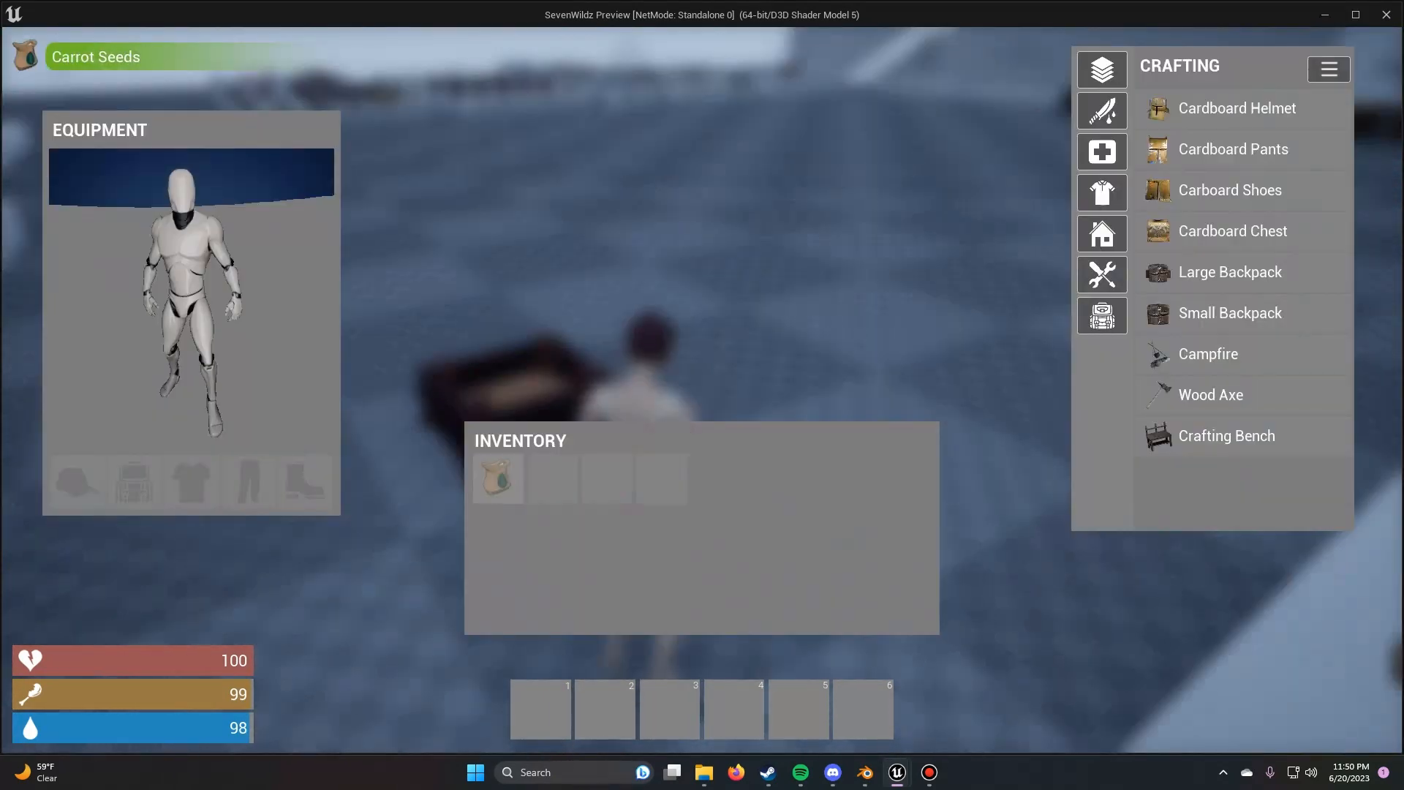
left_click_drag(578, 742, 540, 709)
key("Tab")
key("1")
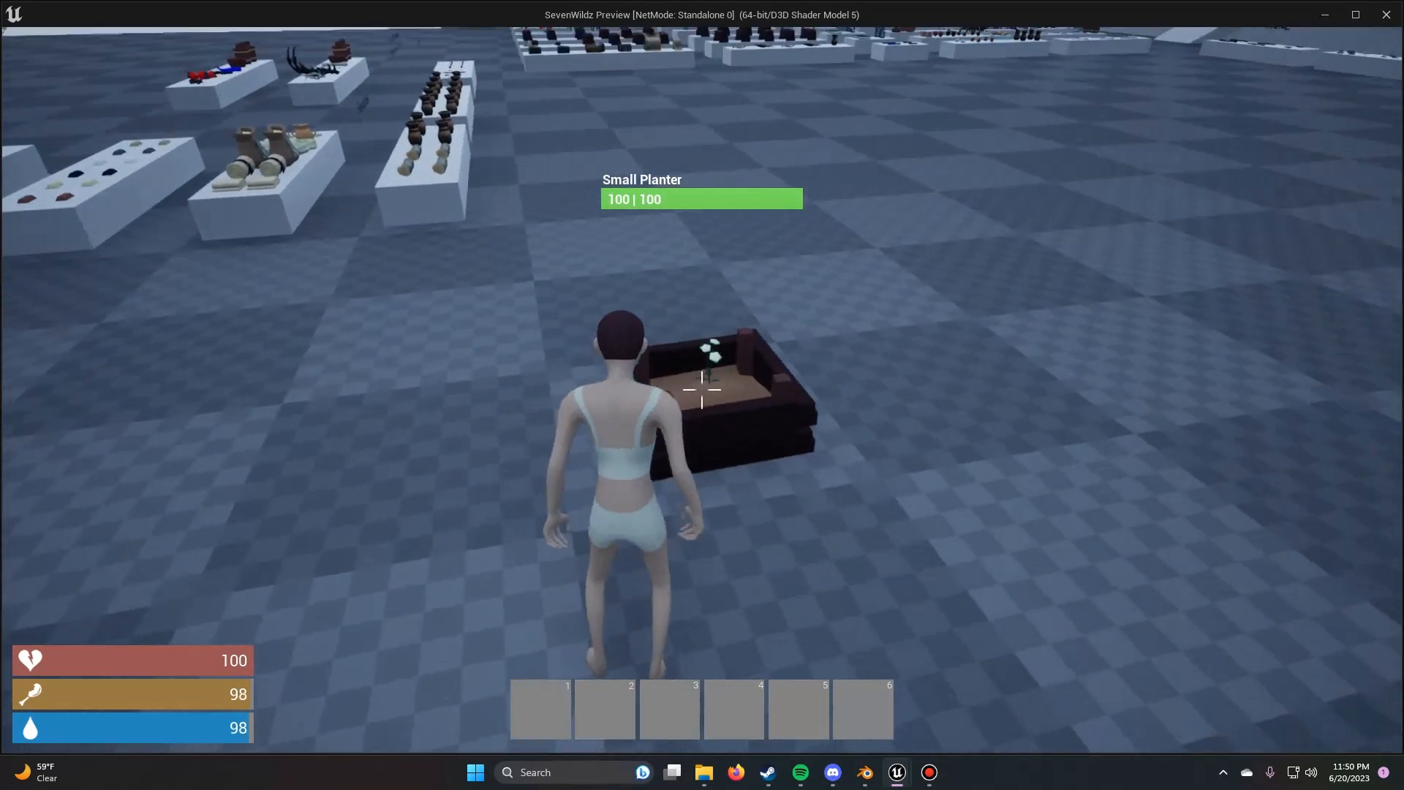
Step: Examine the carrot plant's growth in the placed small planter from several sides, in both close-up and character view
key("d")
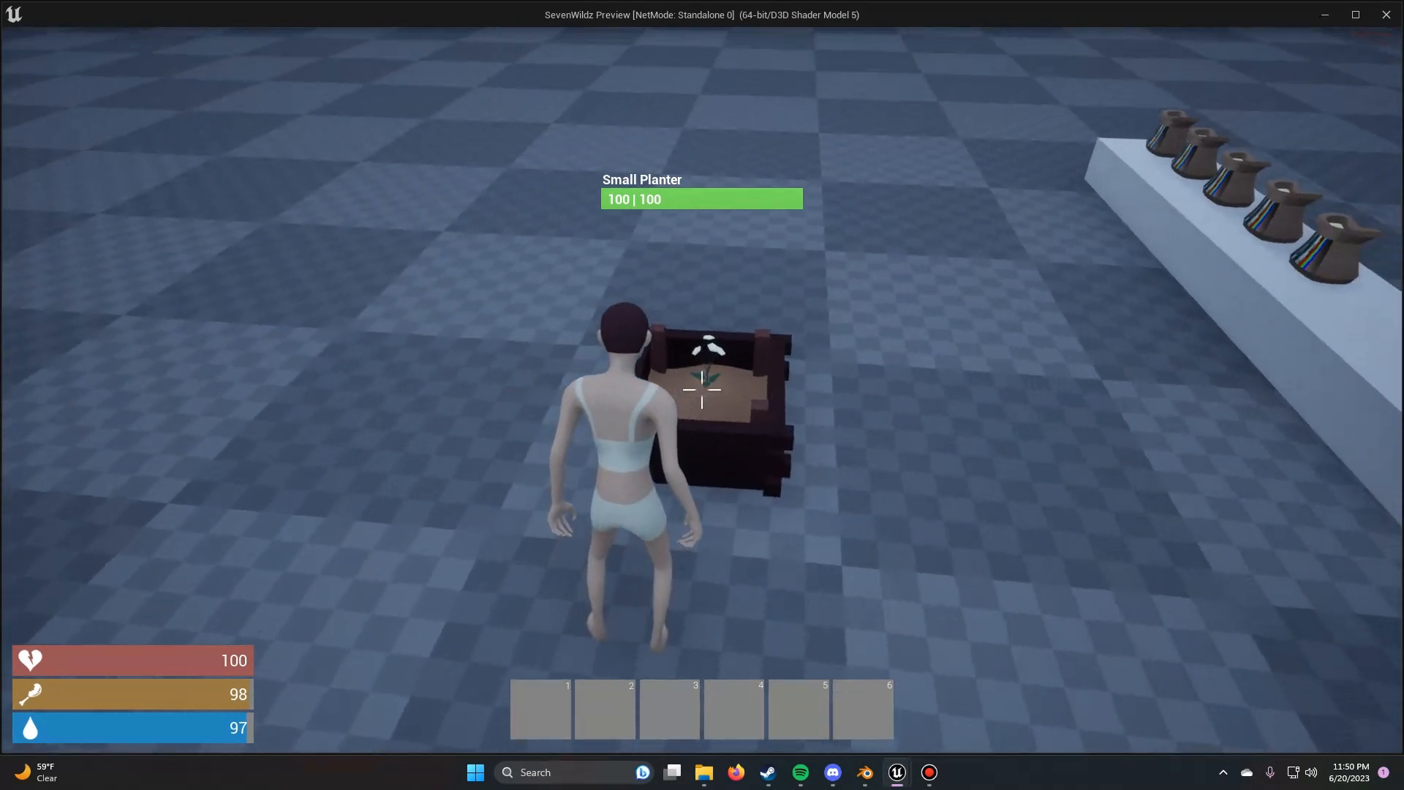
key("v")
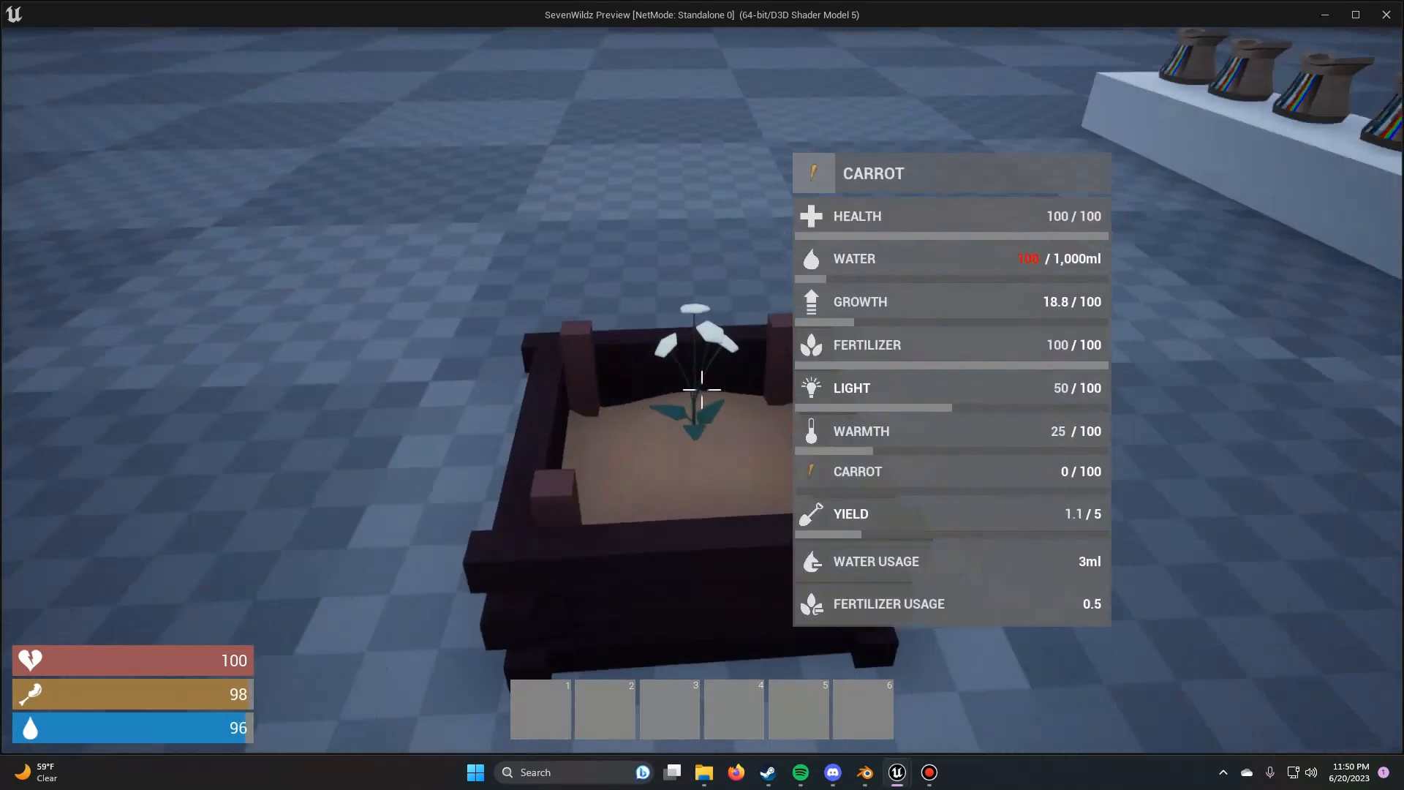
key("a")
key("s")
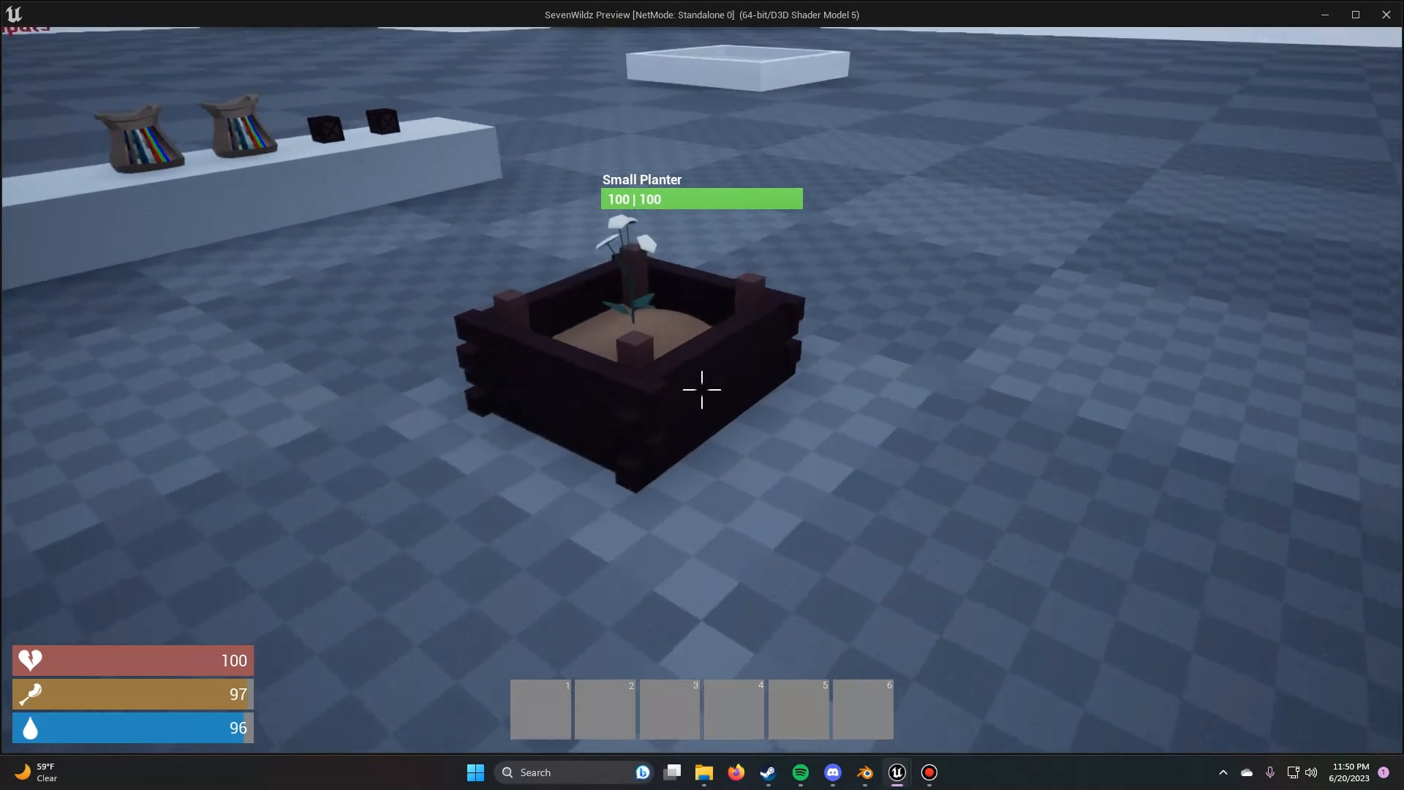
key("v")
key("w")
key("a")
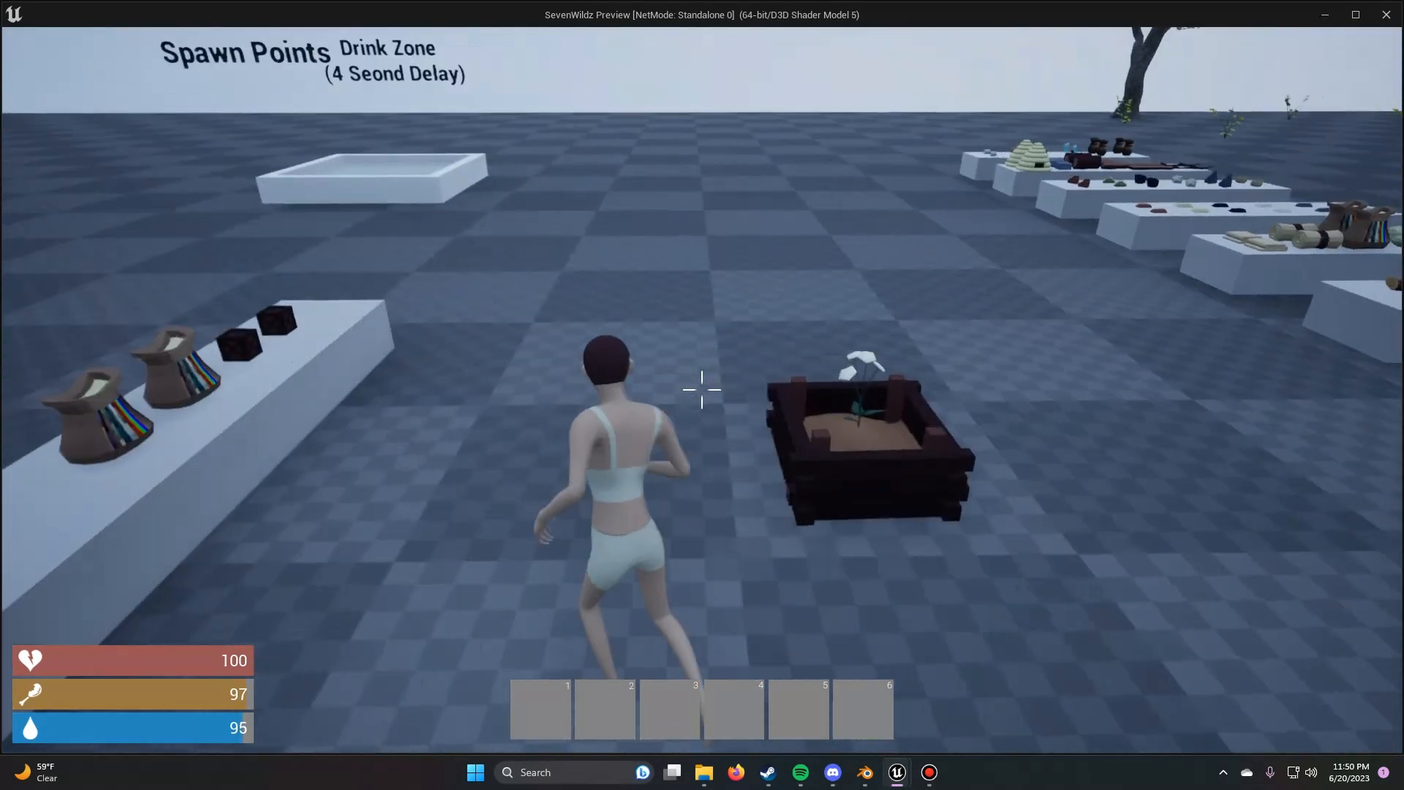
key("a")
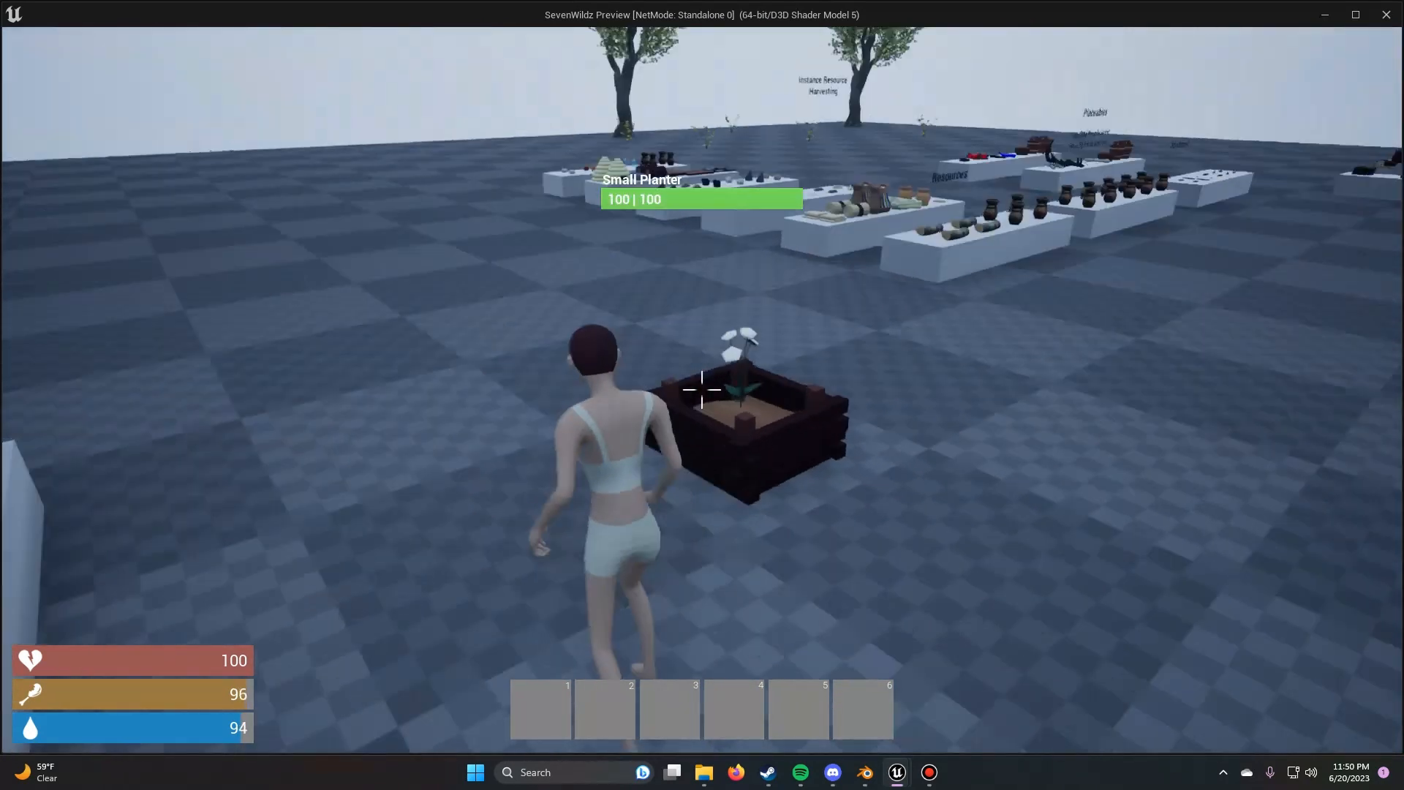
key("w")
key("d")
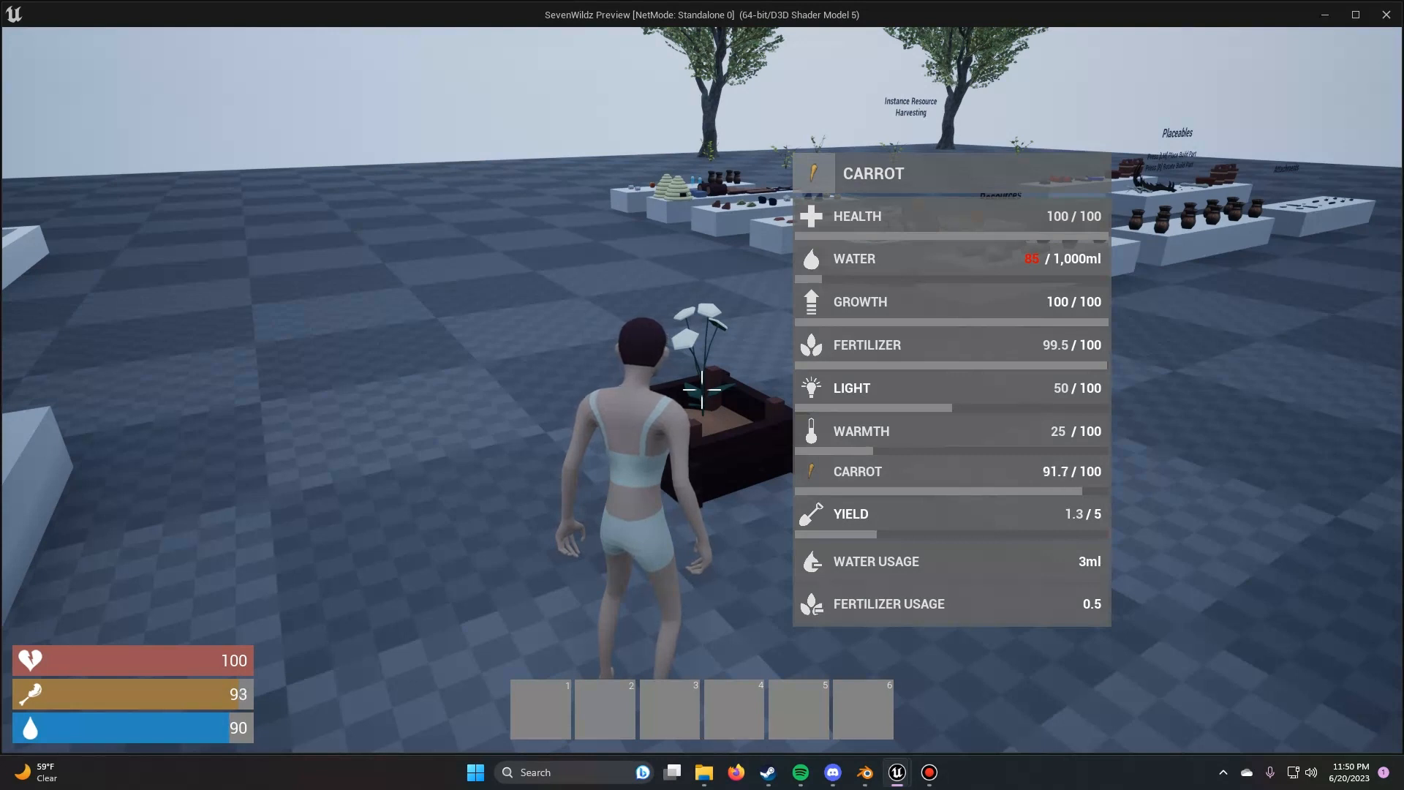
Step: Assign the Carrot Seeds from the inventory to quick slot 1, replant them in the small planter and check the new plant
key("Tab")
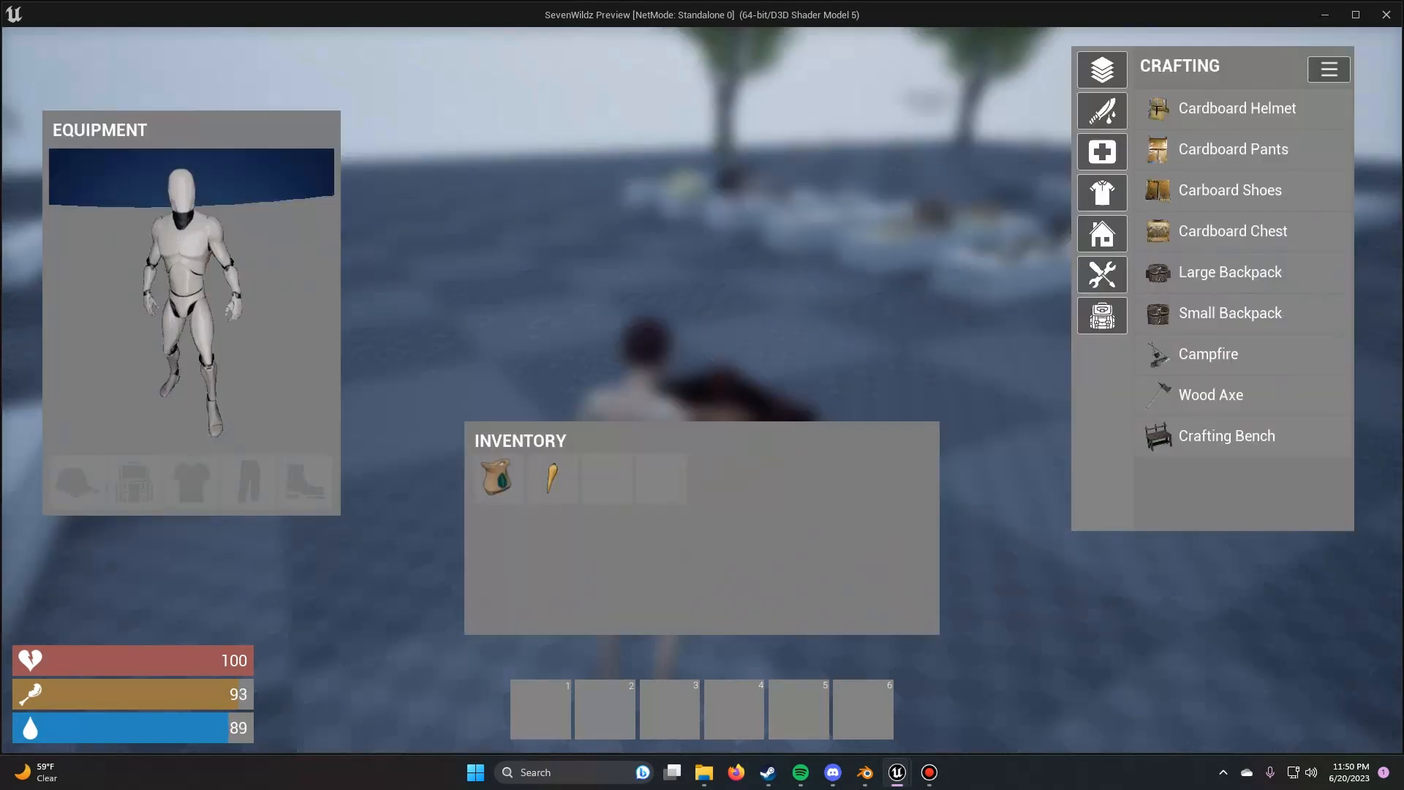
left_click(583, 496)
left_click_drag(496, 478, 549, 711)
key("Tab")
key("1")
key("w")
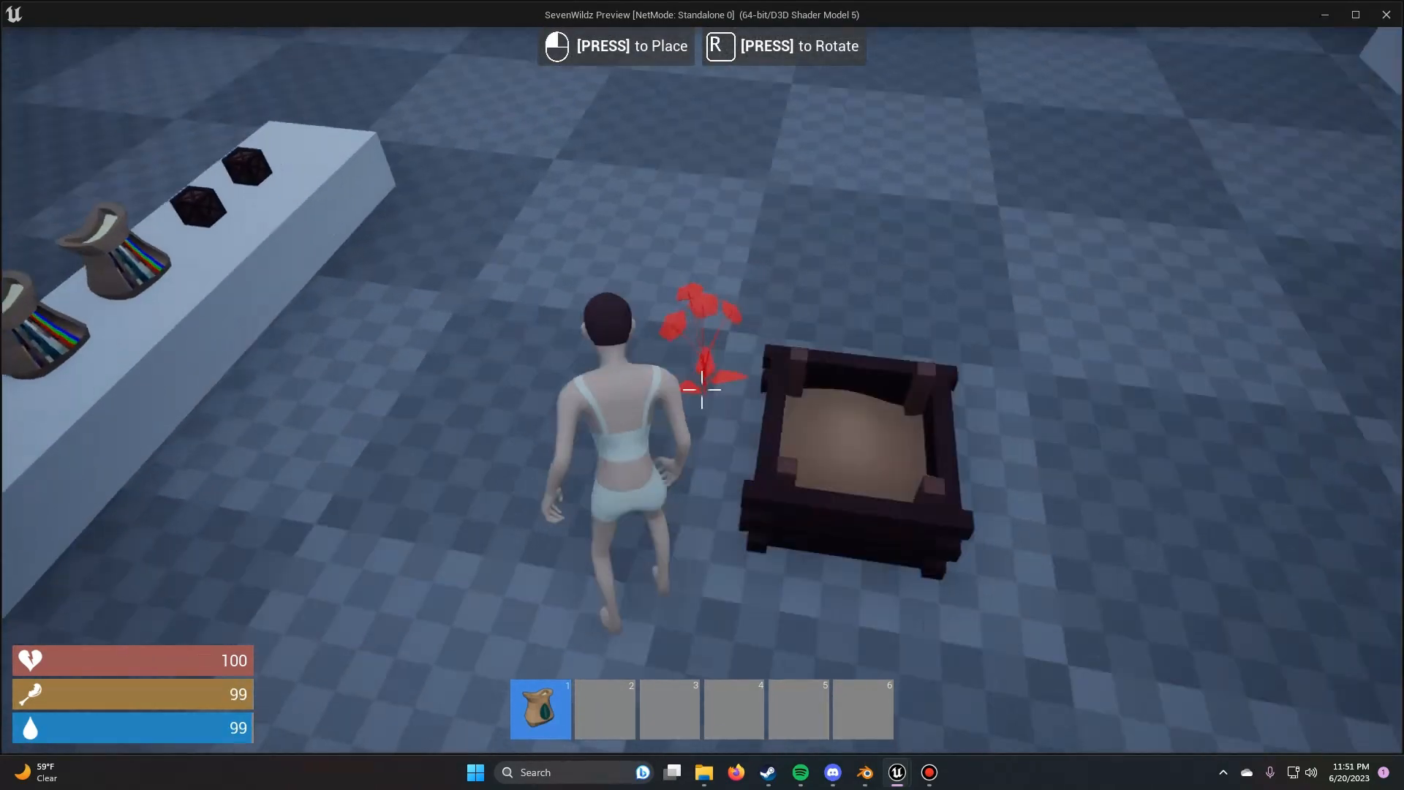
key("Tab")
key("Tab")
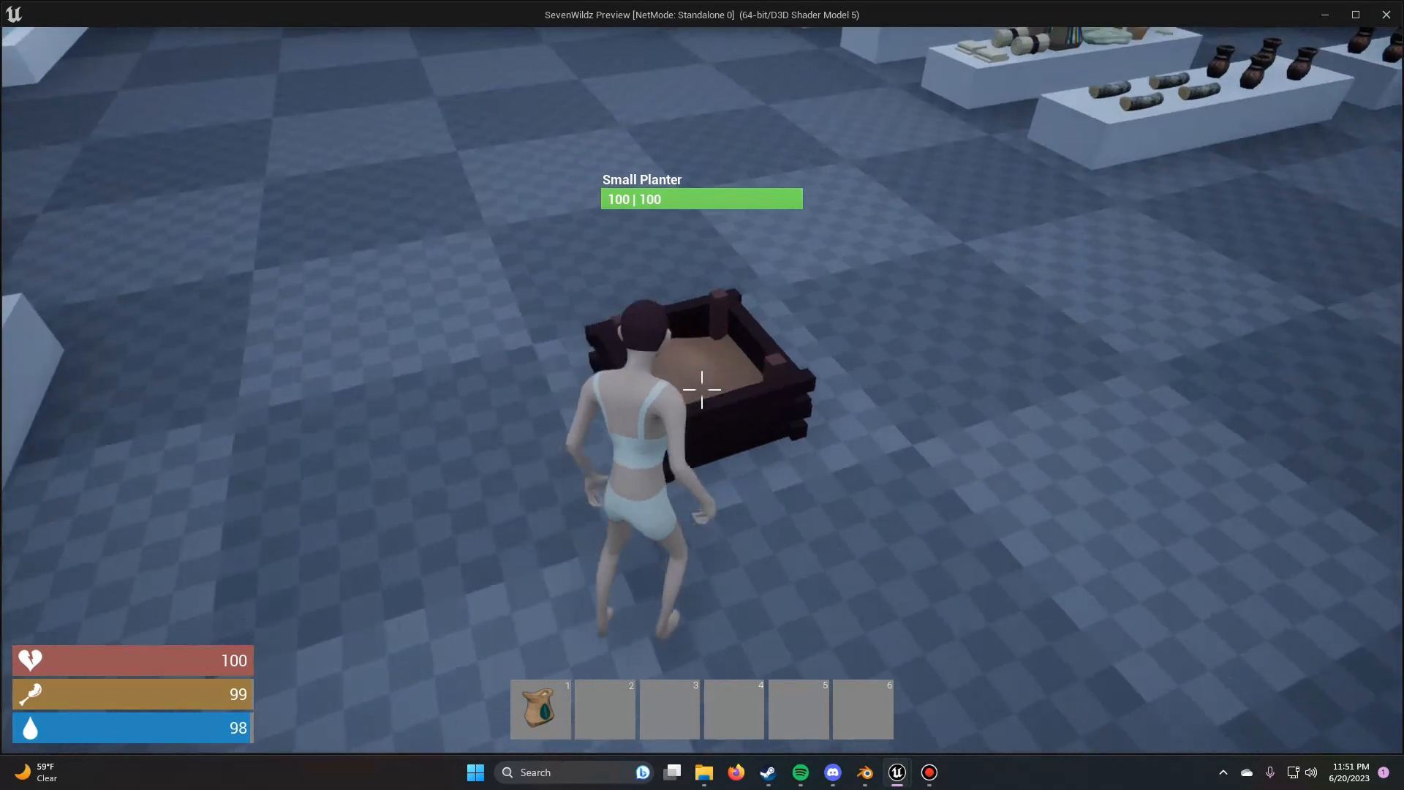
key("v")
key("1")
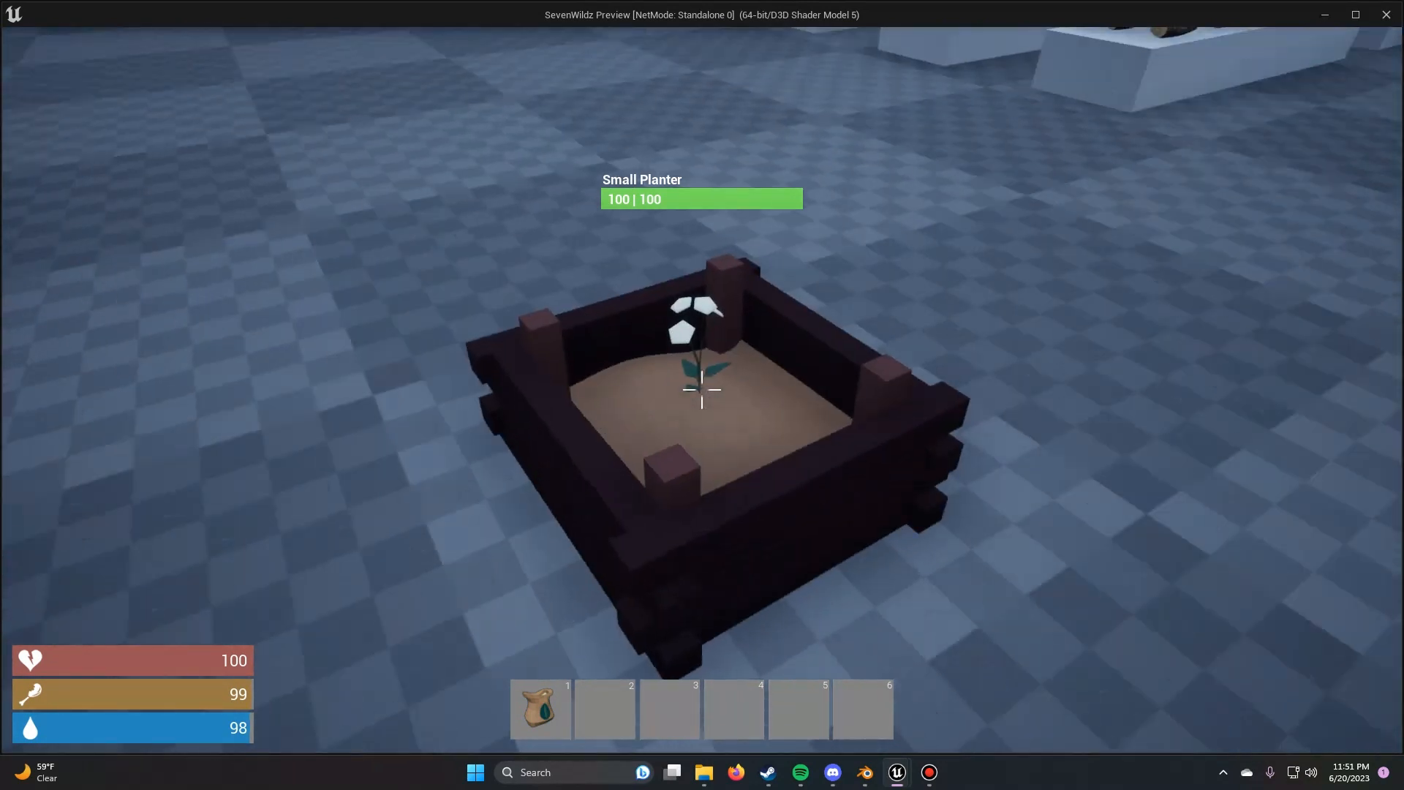
mouse_move(699, 340)
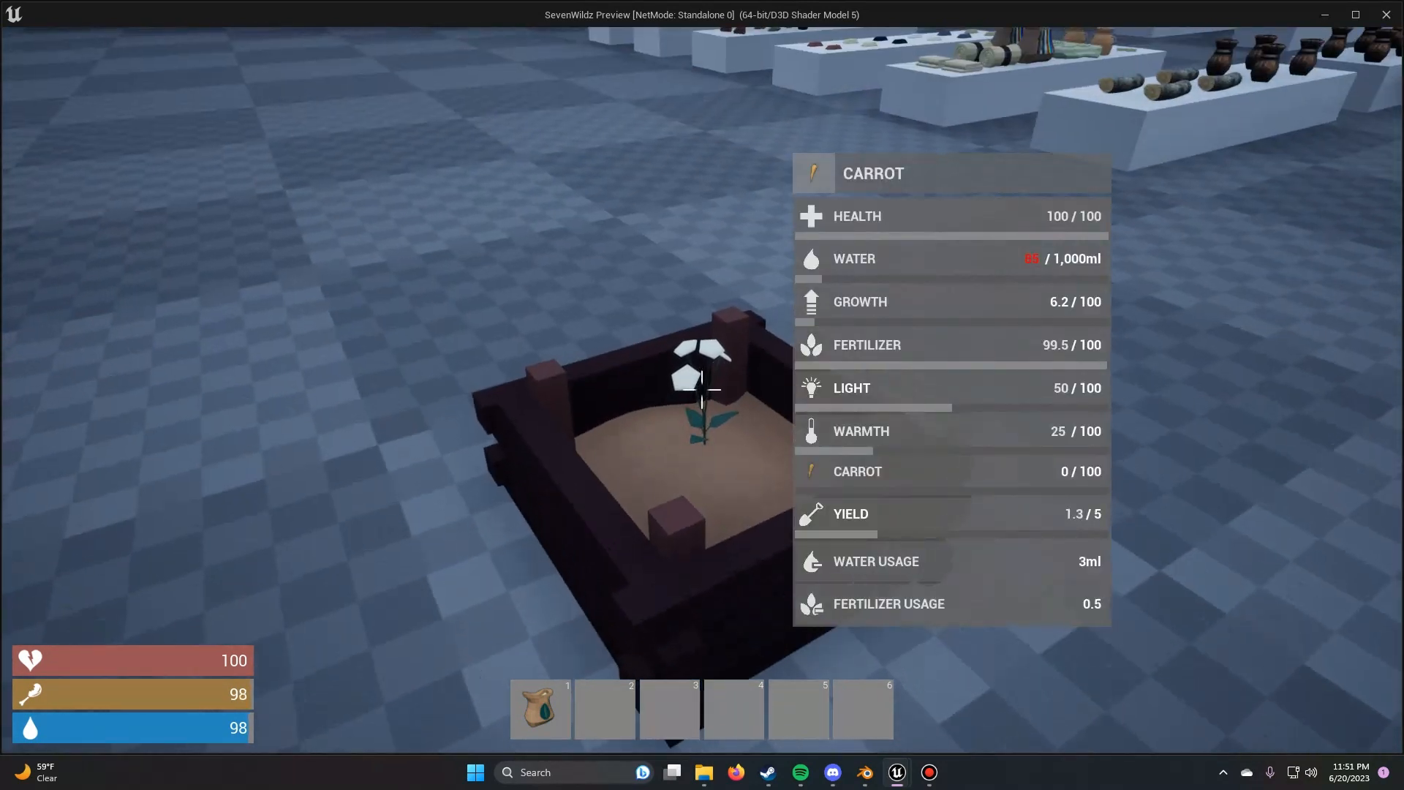
Step: Pick up the Medium Planter and Large Planter and place them on the floor near the small planter from quick slots 2 and 3
key("v")
key("w")
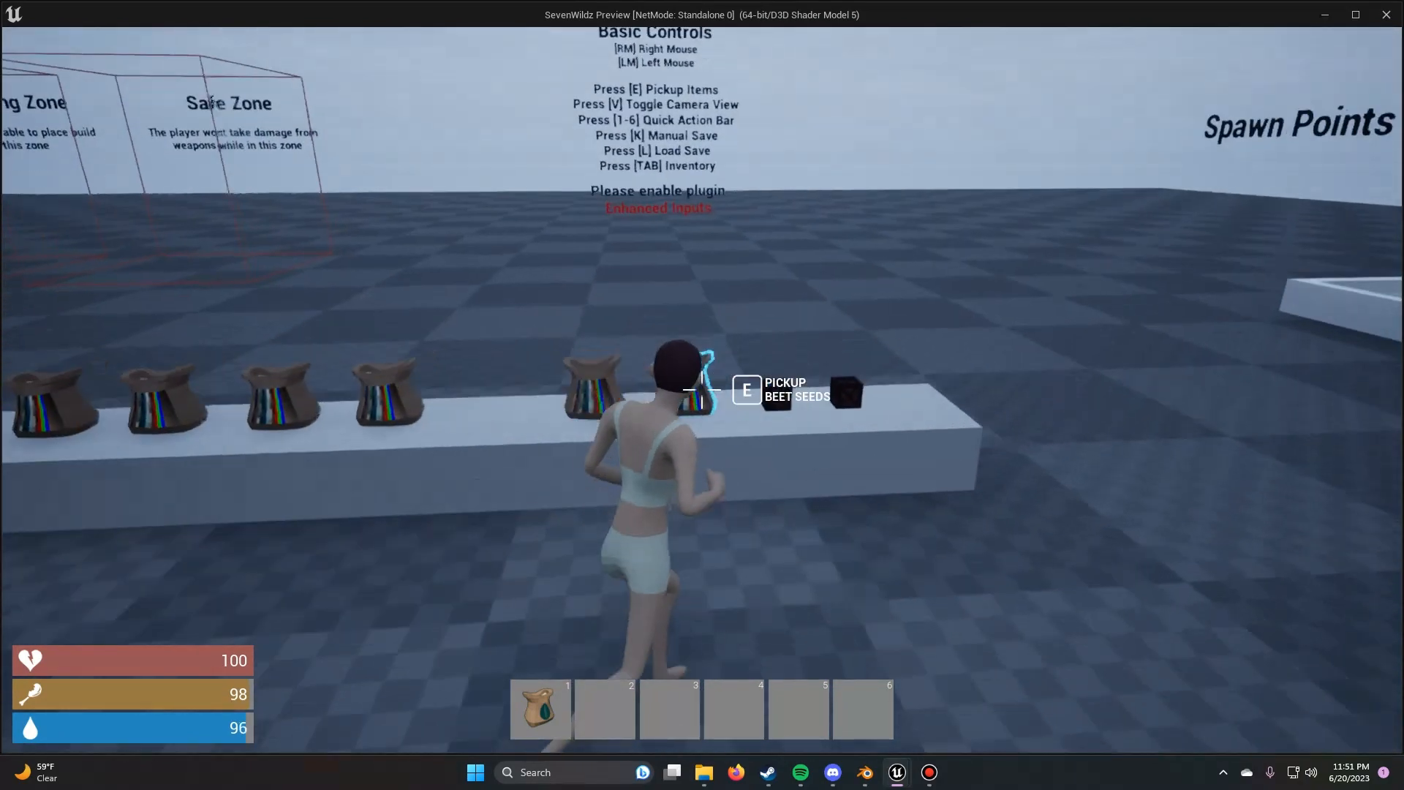
key("e")
key("Tab")
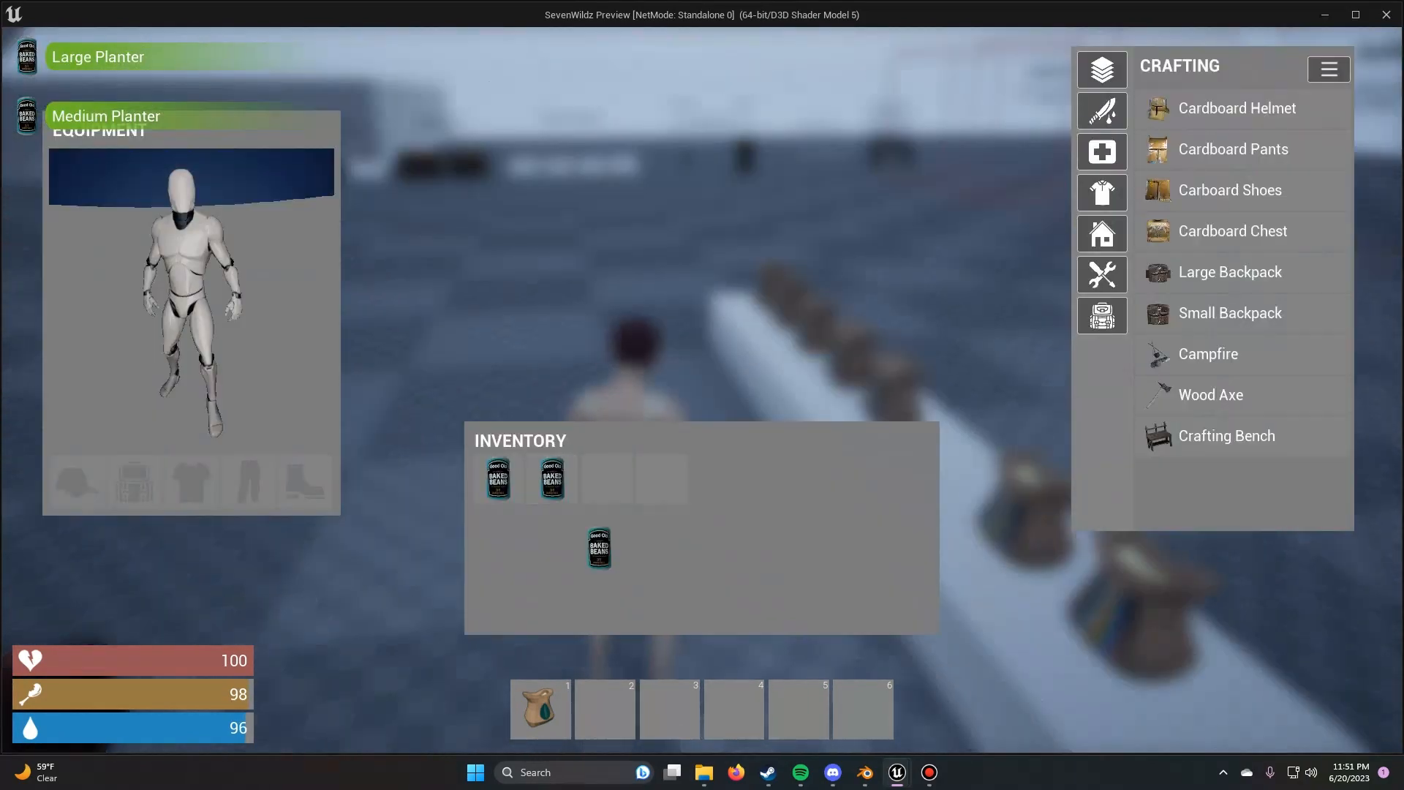
key("2")
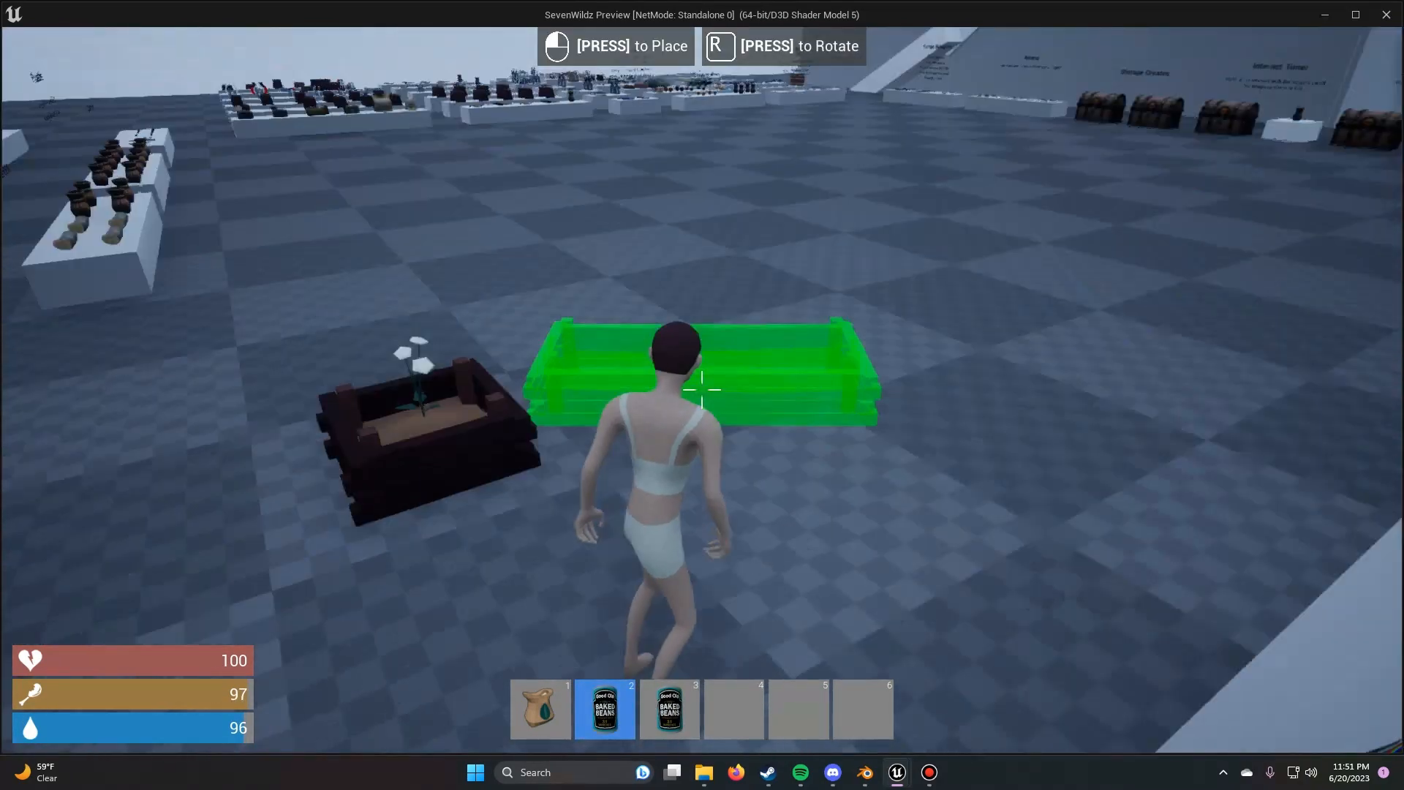
key("w")
key("3")
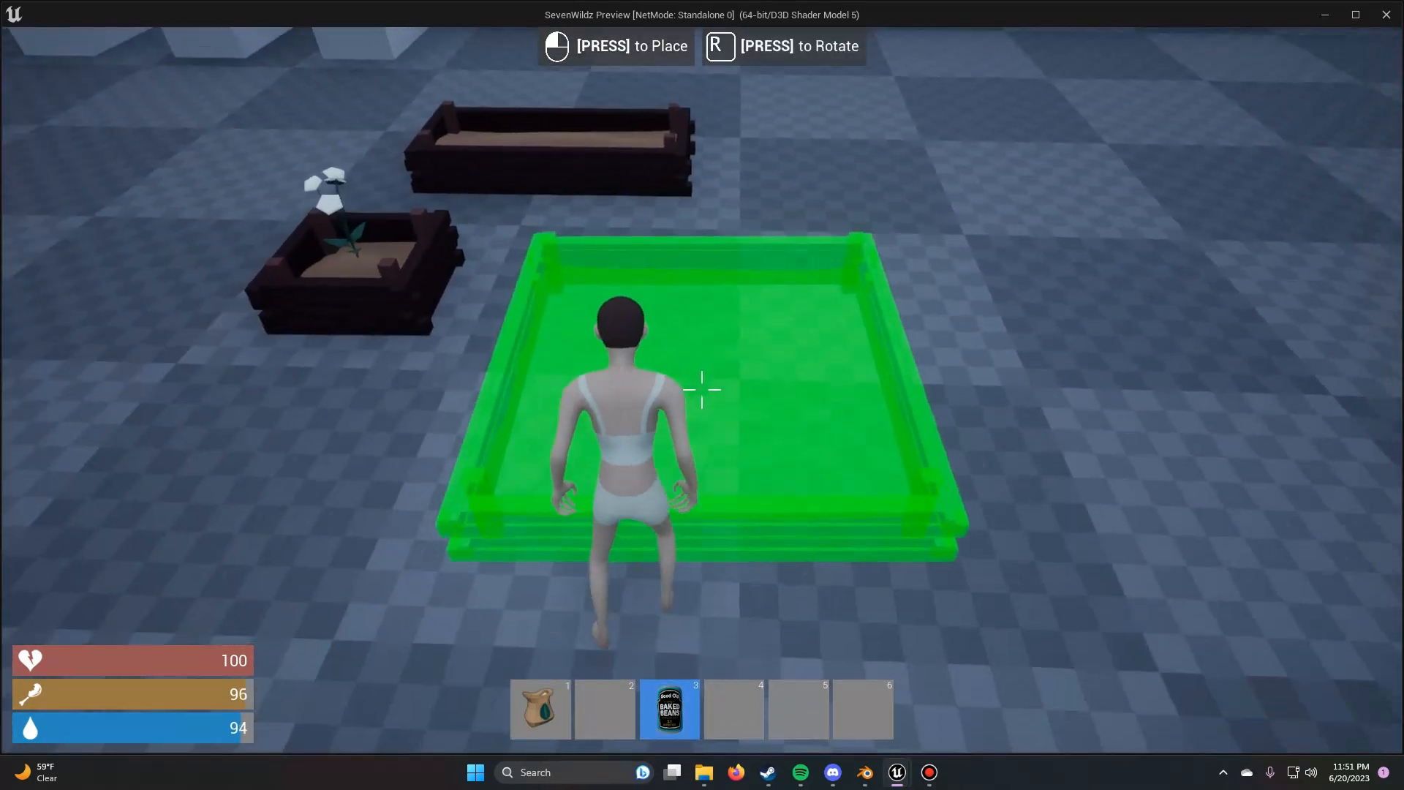
left_click(702, 389)
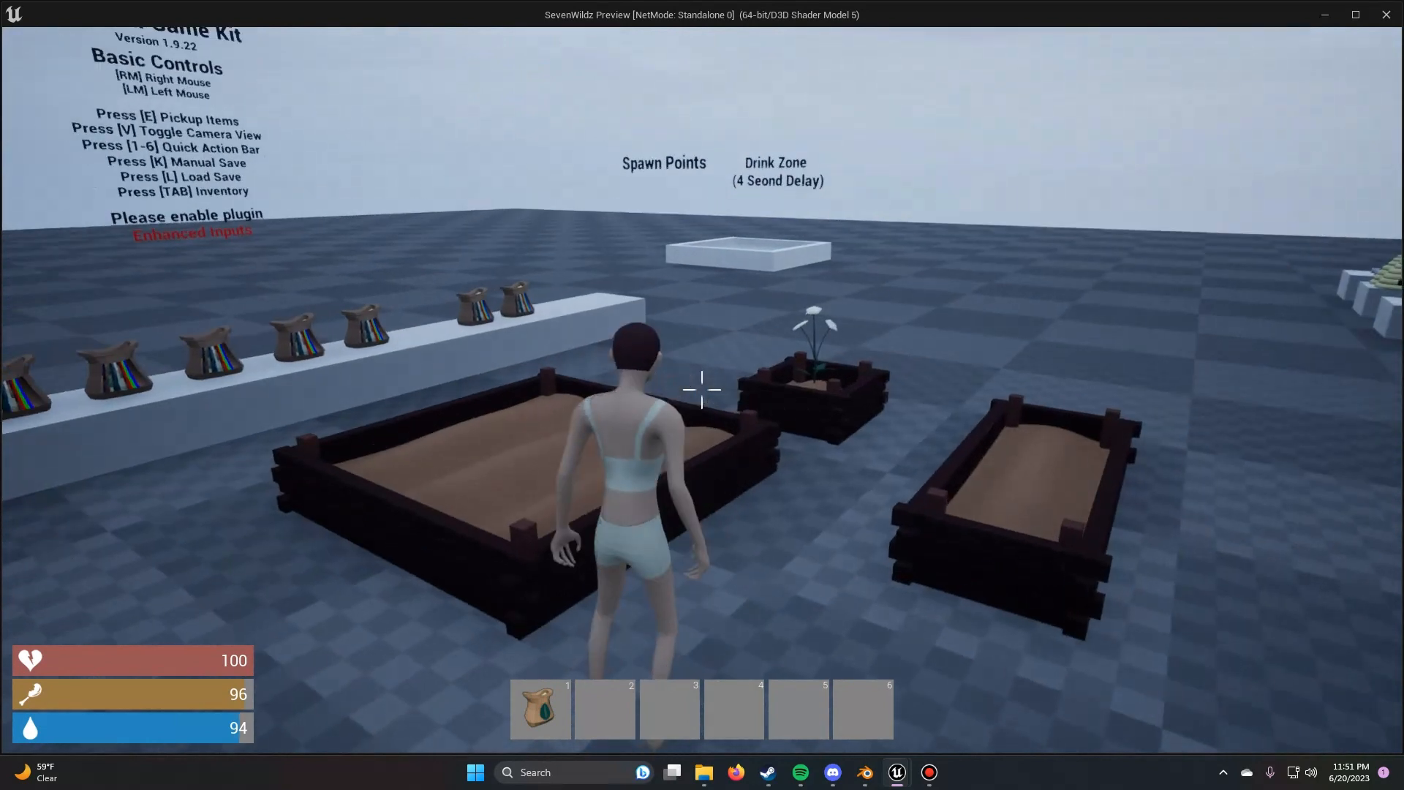
Step: Pick up the Turnip Seeds, Onion Seeds and Mushroom Seeds and assign them to quick slots 2 to 4
key("w")
key("e")
key("e")
key("e")
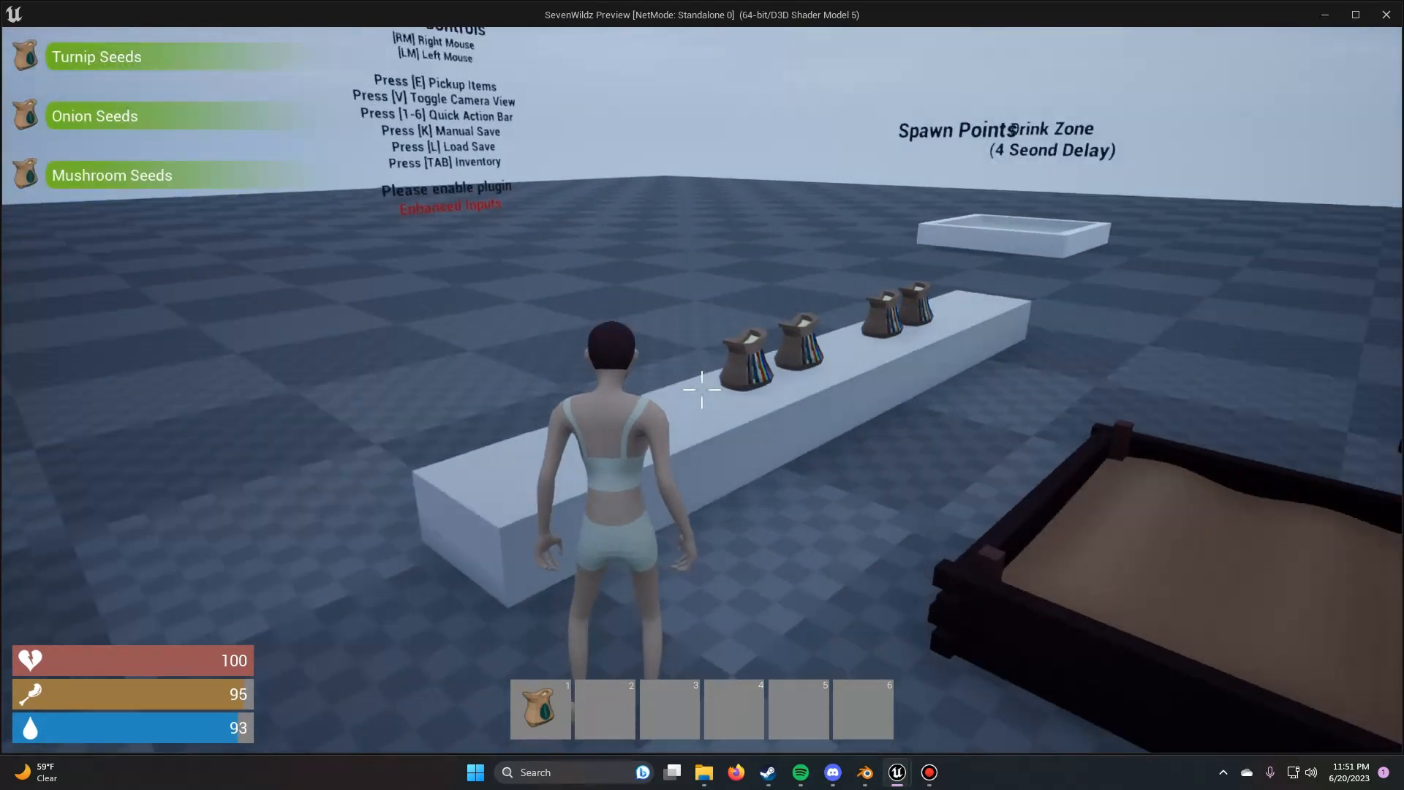
key("Tab")
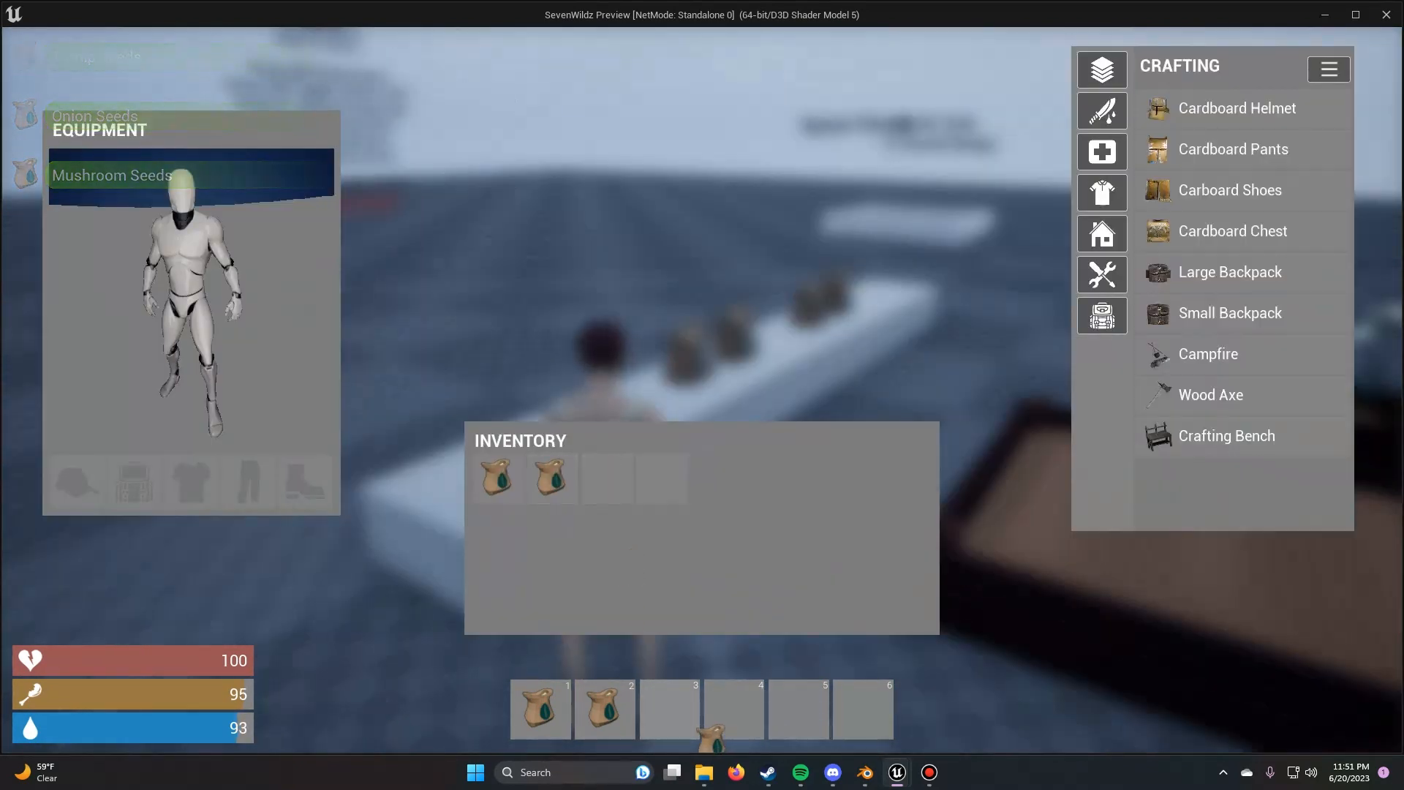
left_click_drag(758, 720, 734, 708)
key("Tab")
Step: Plant the seeds from quick slots 1 and 2 in the large planter and those from slots 3 and 4 in the medium planter
key("1")
left_click(702, 389)
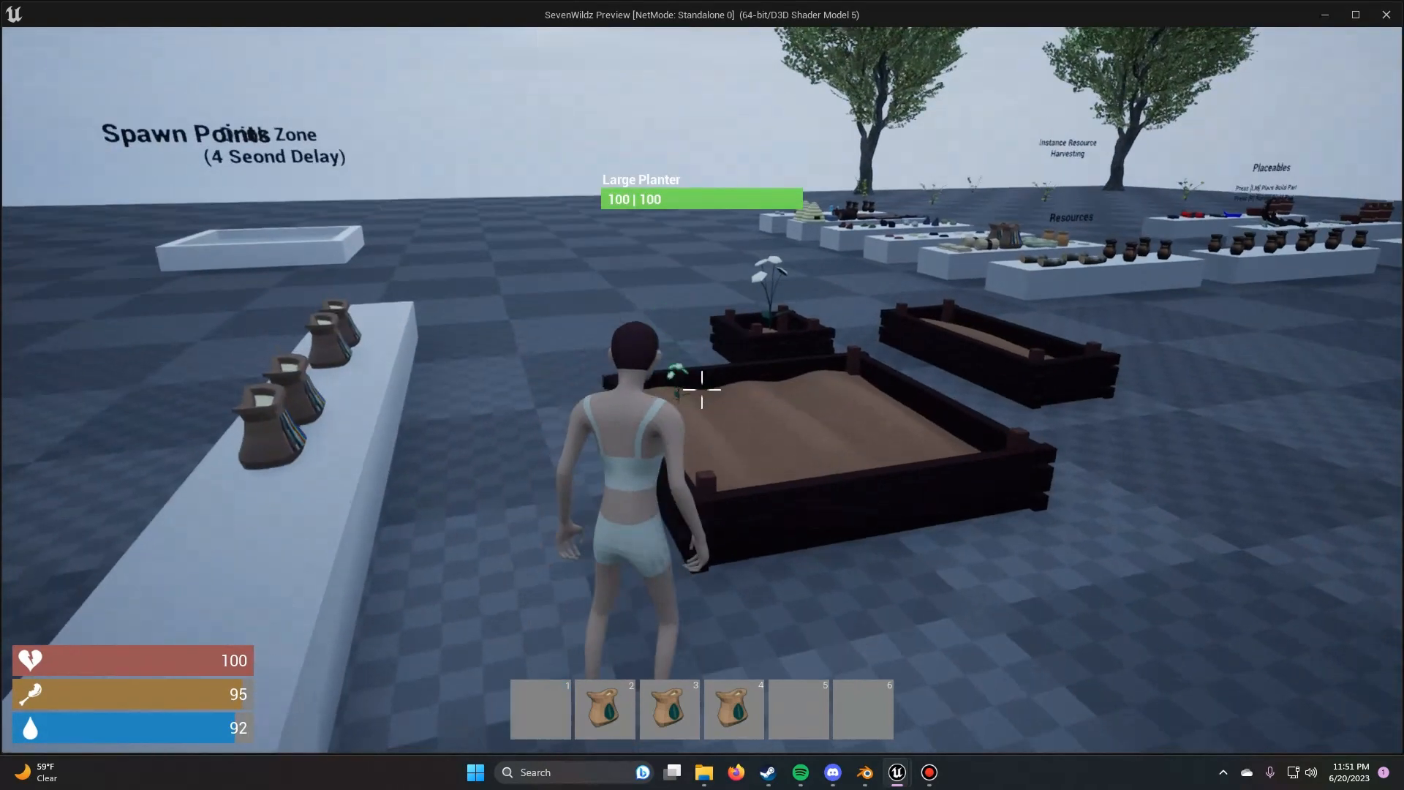
key("2")
left_click(702, 389)
key("w")
key("3")
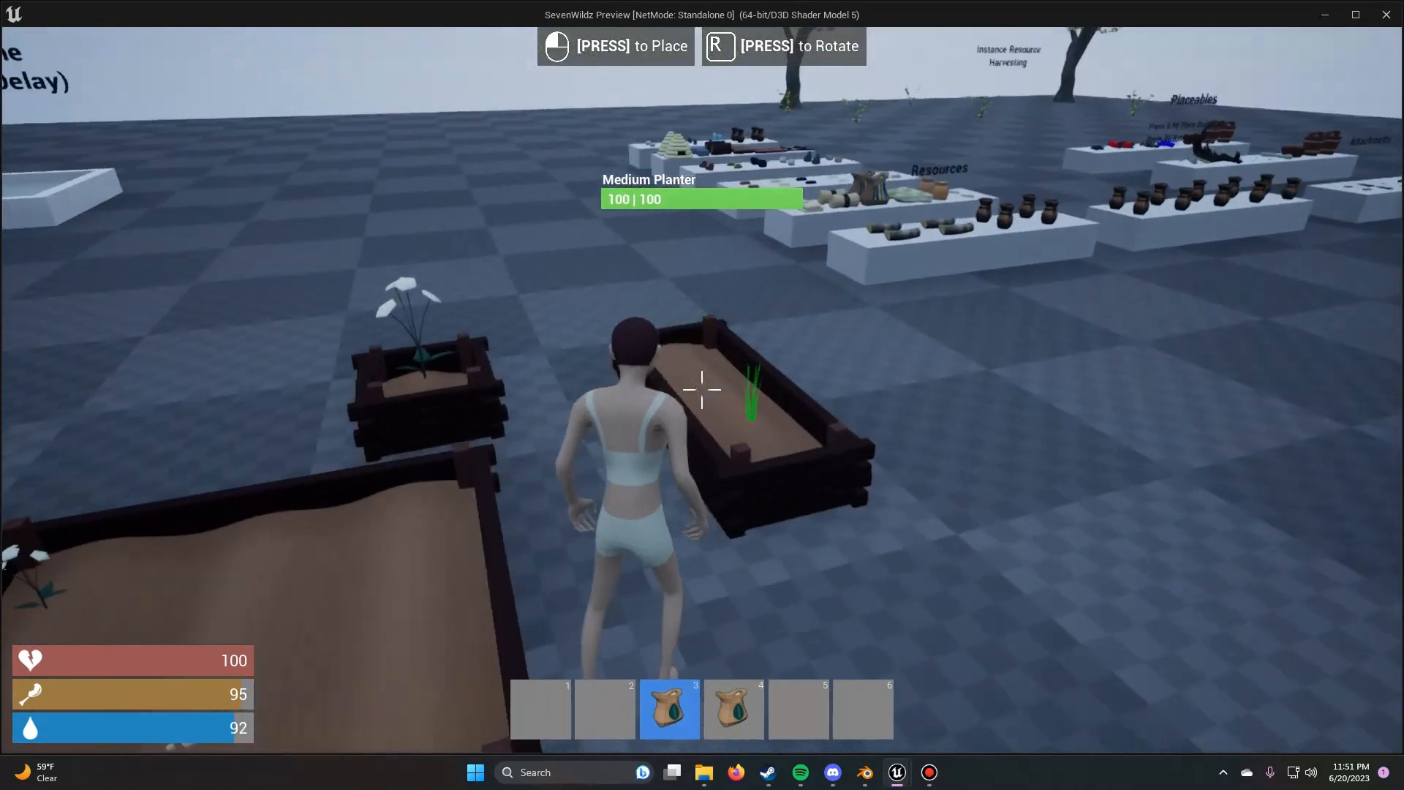
left_click(701, 389)
key("4")
left_click(702, 389)
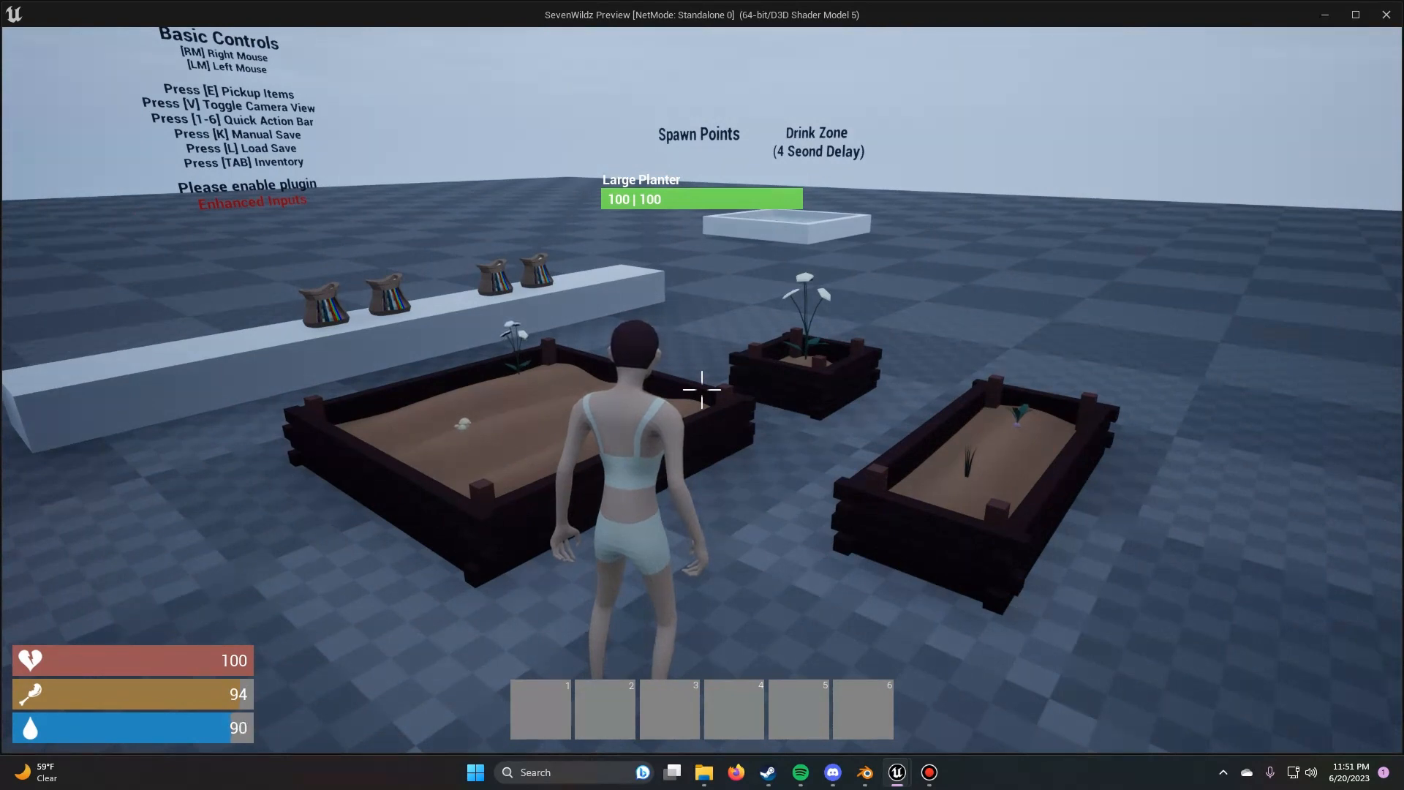
Step: Look over the plants growing in all three planters and end the play session
key("w")
key("d")
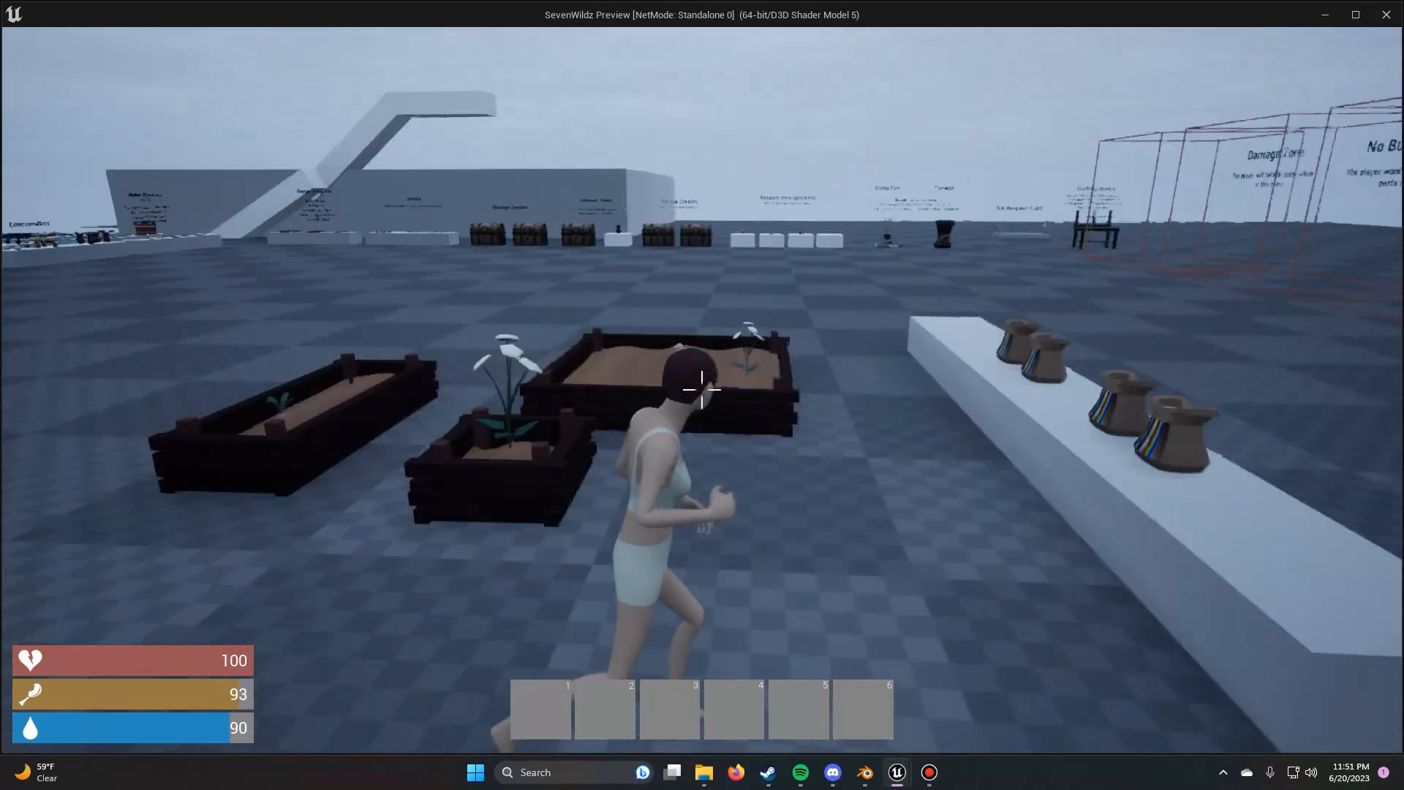
key("Escape")
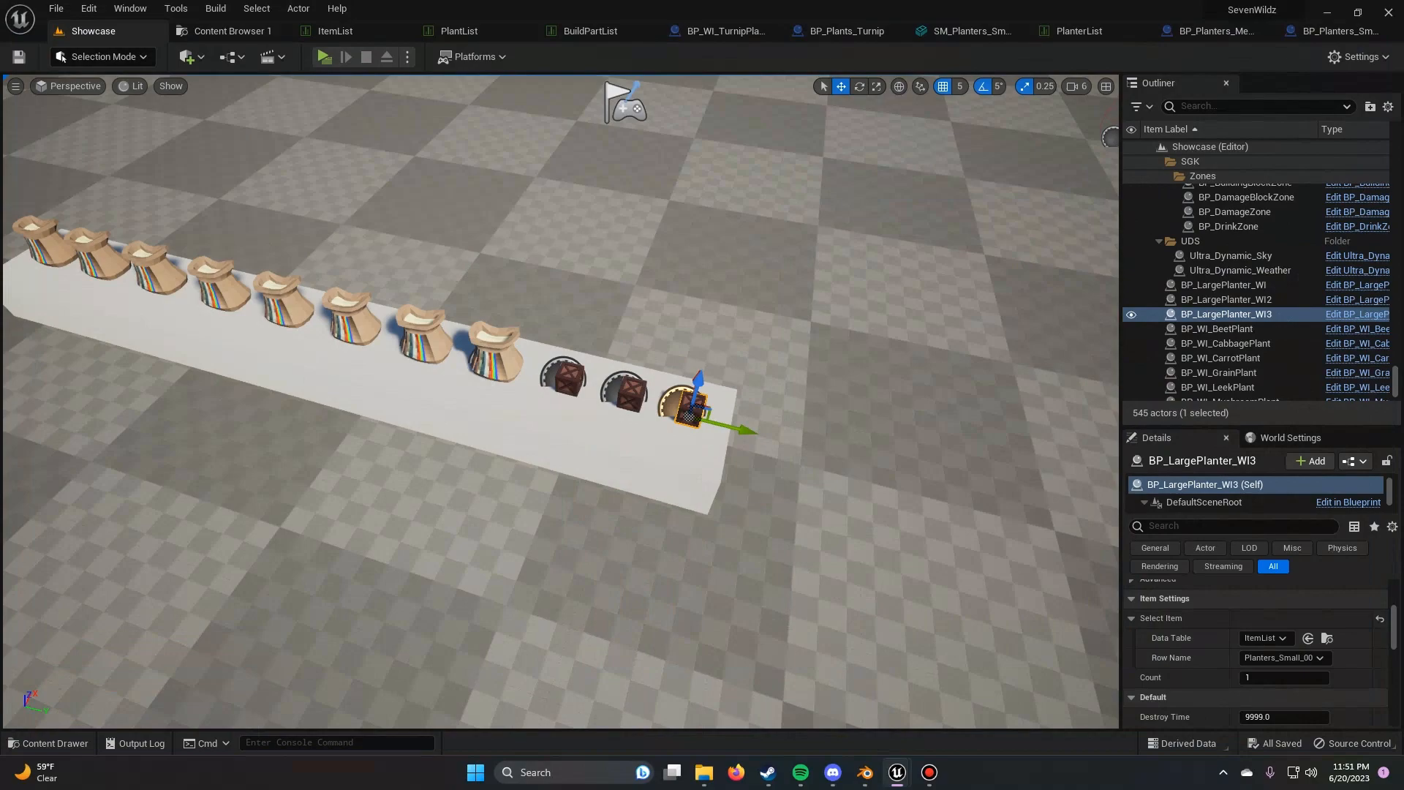